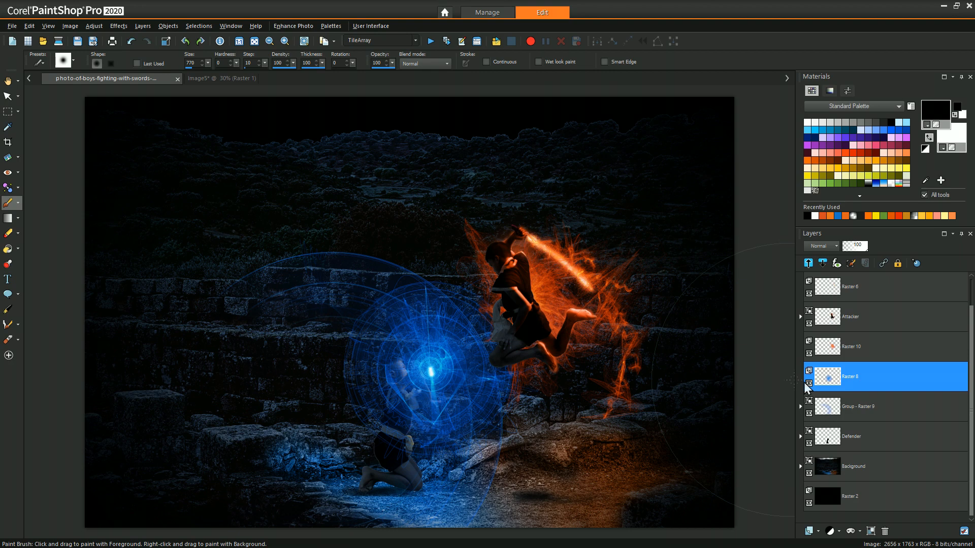
Add a white mask that shows everything to the Raster 8 layer.
mouse_move(857, 386)
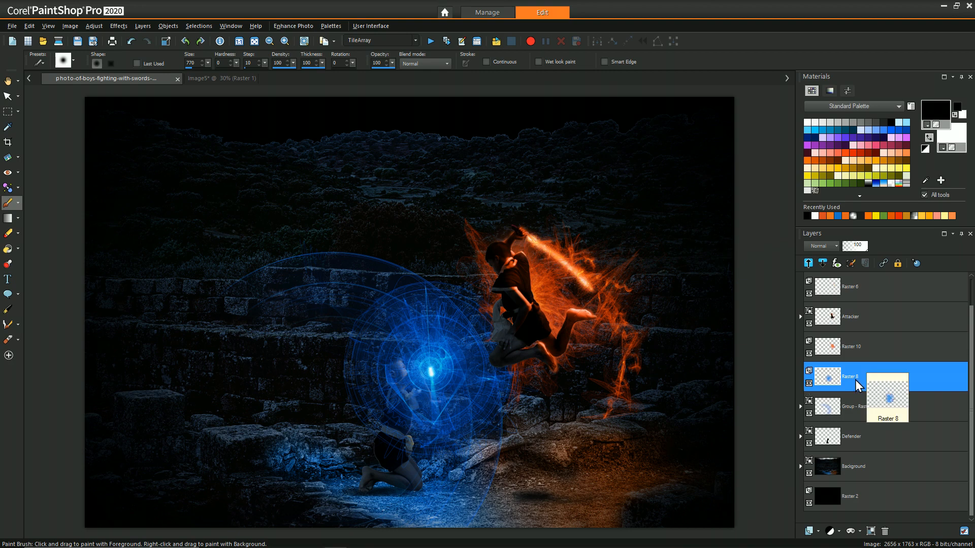
left_click(857, 531)
left_click(871, 465)
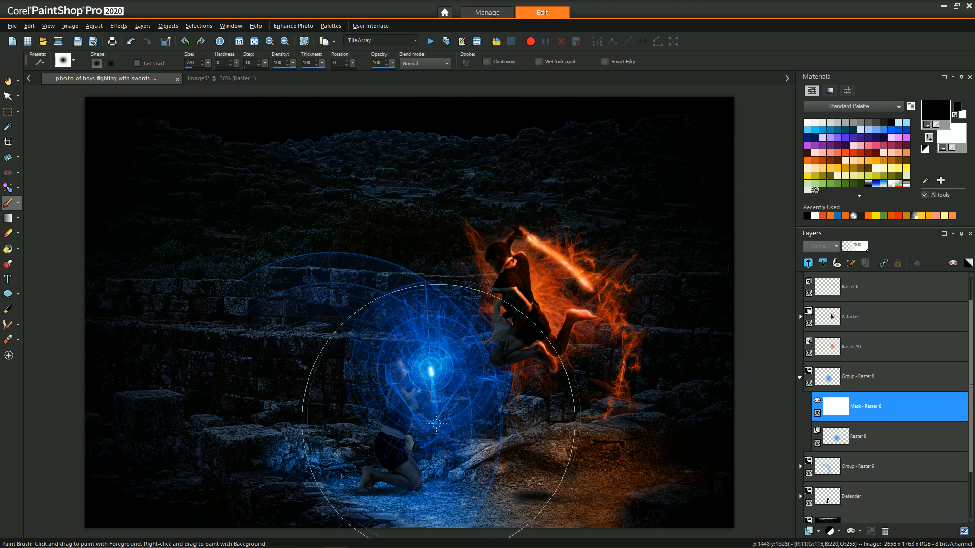
Lower the opacity of the Group - Raster 8 layer to 53 and reduce the brush size to 45.
scroll(431, 459, "up", 1)
scroll(471, 428, "up", 1)
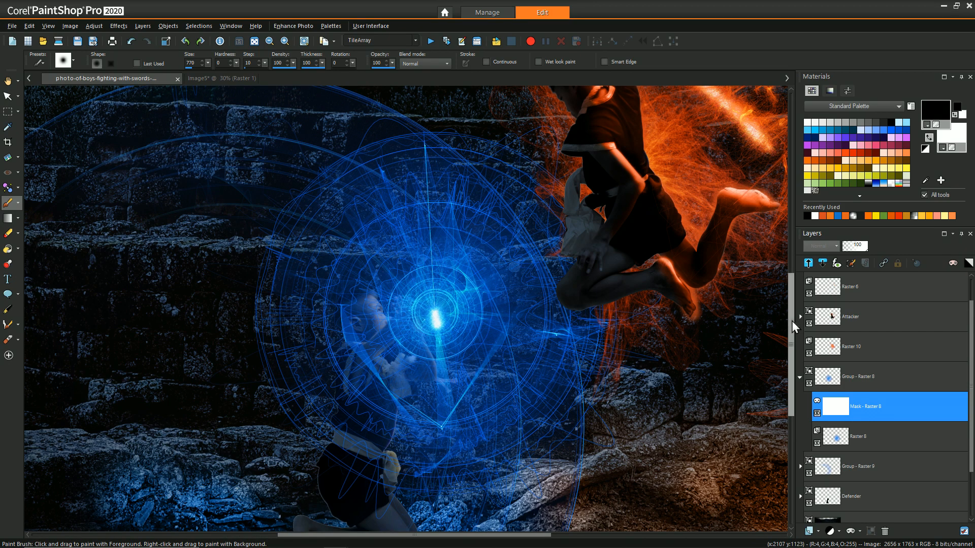
scroll(324, 199, "down", 1)
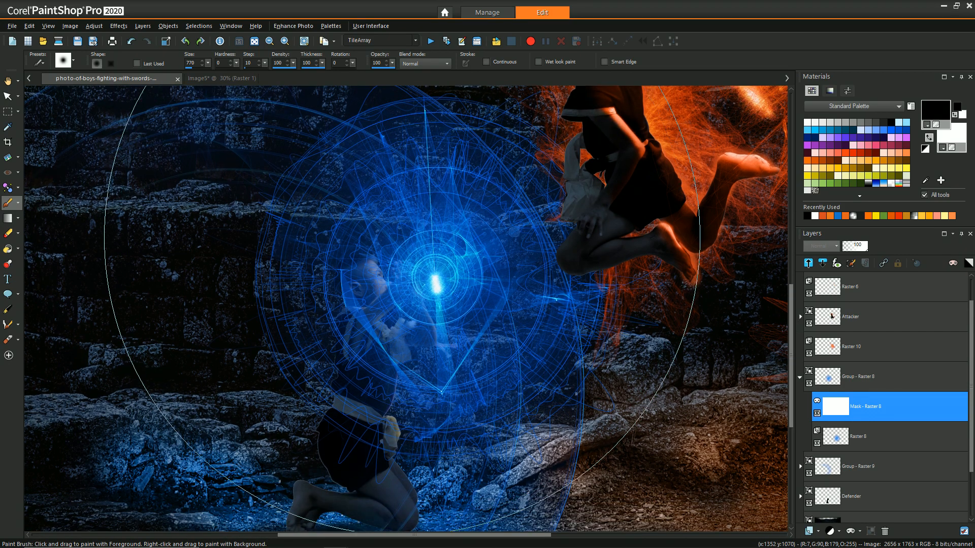
left_click_drag(402, 238, 408, 260)
left_click_drag(418, 316, 427, 91)
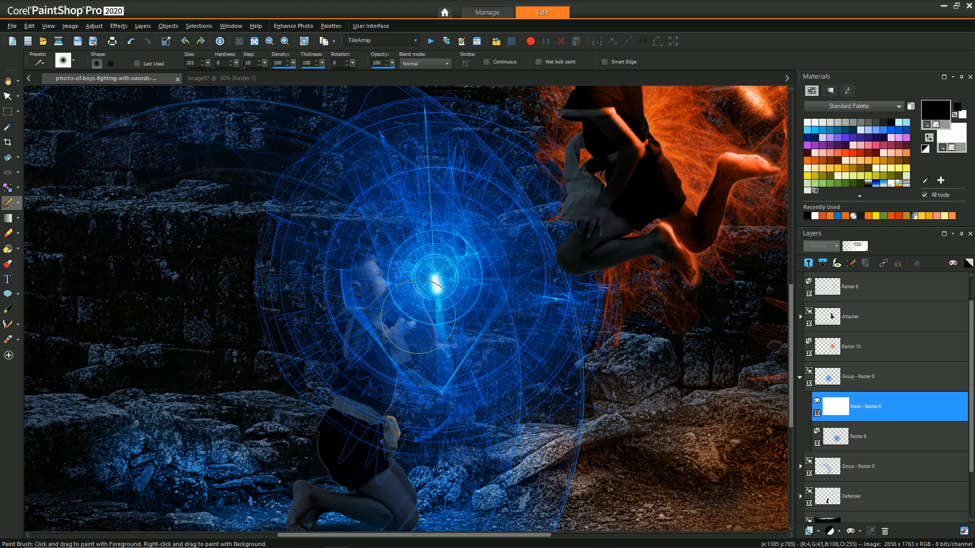
scroll(422, 309, "up", 3)
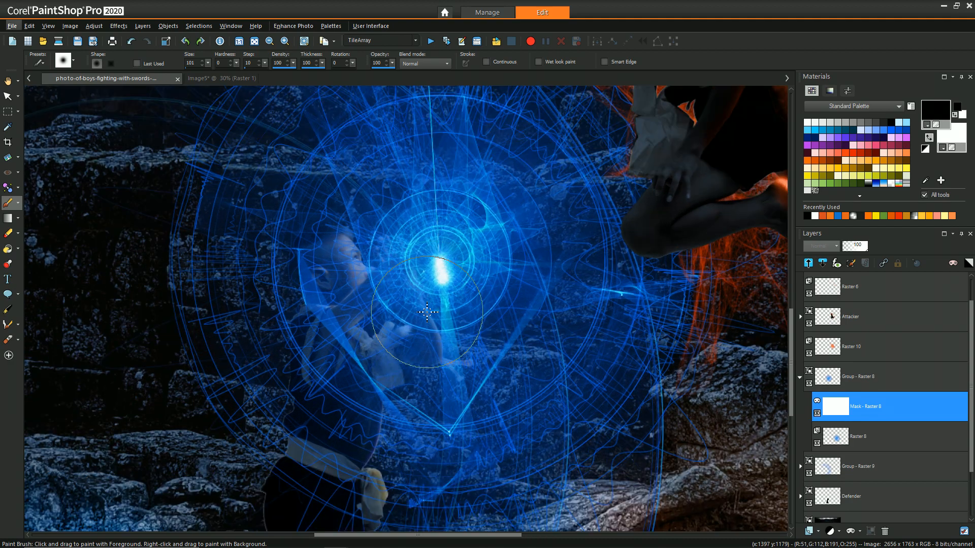
left_click(857, 246)
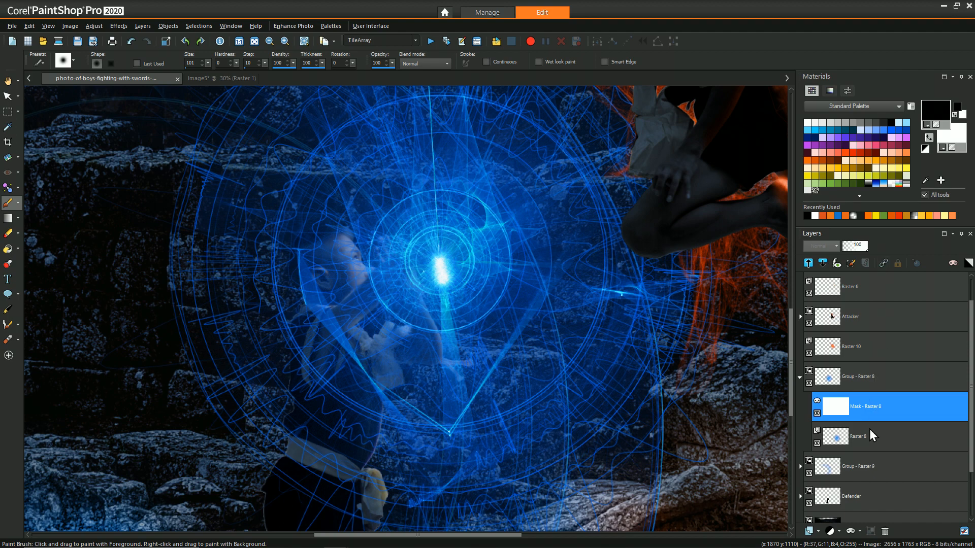
left_click(857, 376)
left_click_drag(857, 246, 858, 253)
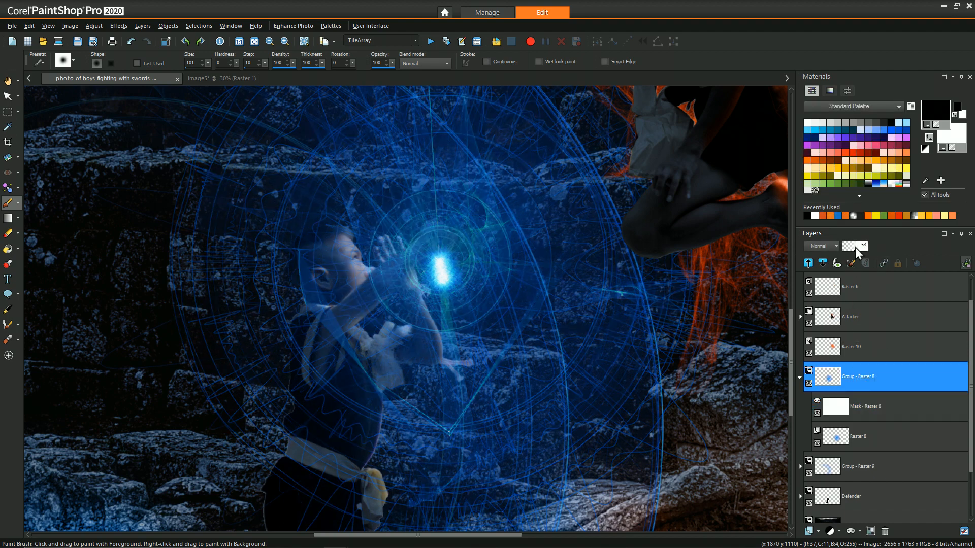
left_click_drag(404, 260, 402, 226)
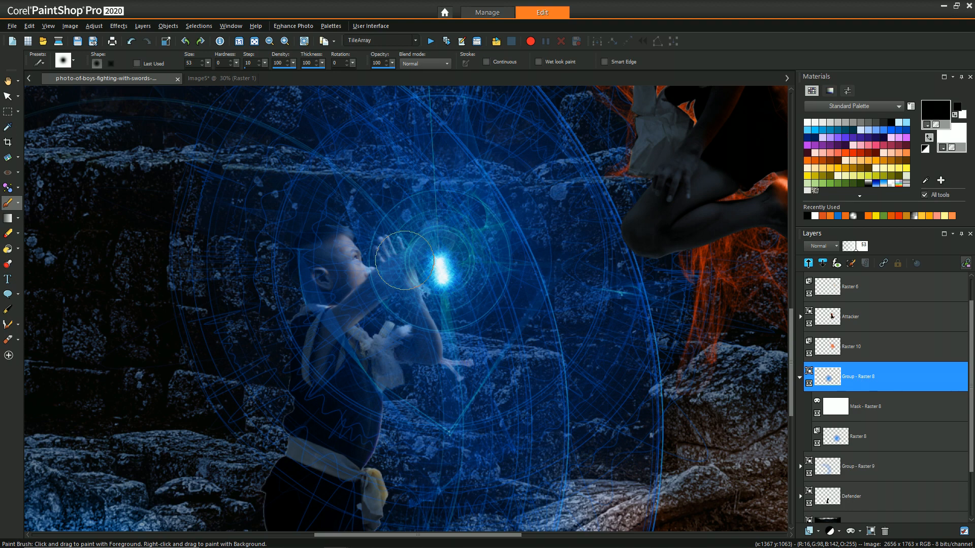
left_click(438, 245)
left_click(485, 280)
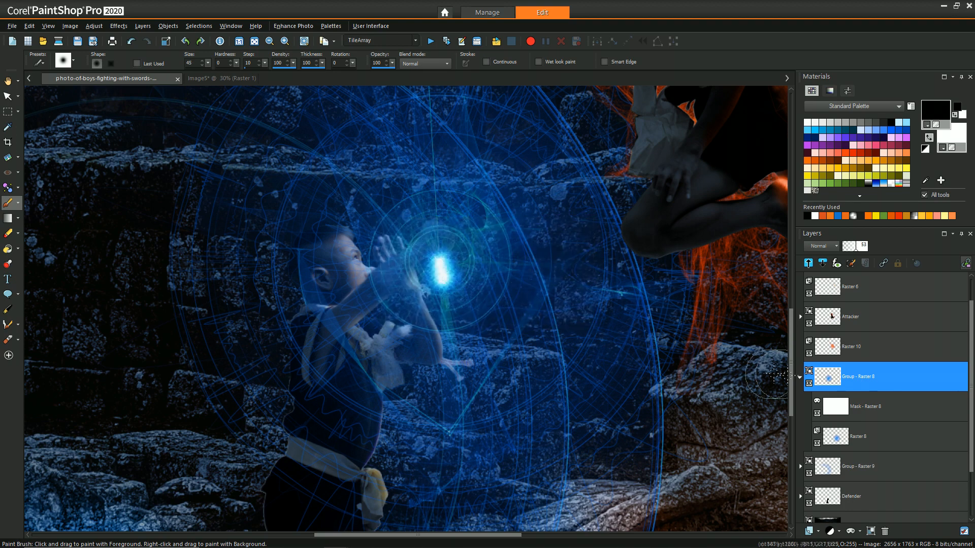
Paint black on Mask - Raster 8 over the kneeling boy's head, raised arm and hands to hide the blue effect there.
left_click(850, 406)
mouse_move(459, 238)
left_mouse_down()
mouse_move(440, 233)
mouse_move(439, 261)
mouse_move(390, 274)
mouse_move(312, 342)
mouse_move(355, 309)
mouse_move(324, 319)
mouse_move(333, 262)
mouse_move(312, 276)
mouse_move(327, 305)
mouse_move(335, 254)
mouse_move(310, 241)
mouse_move(356, 242)
left_mouse_up()
left_click_drag(335, 207, 269, 214)
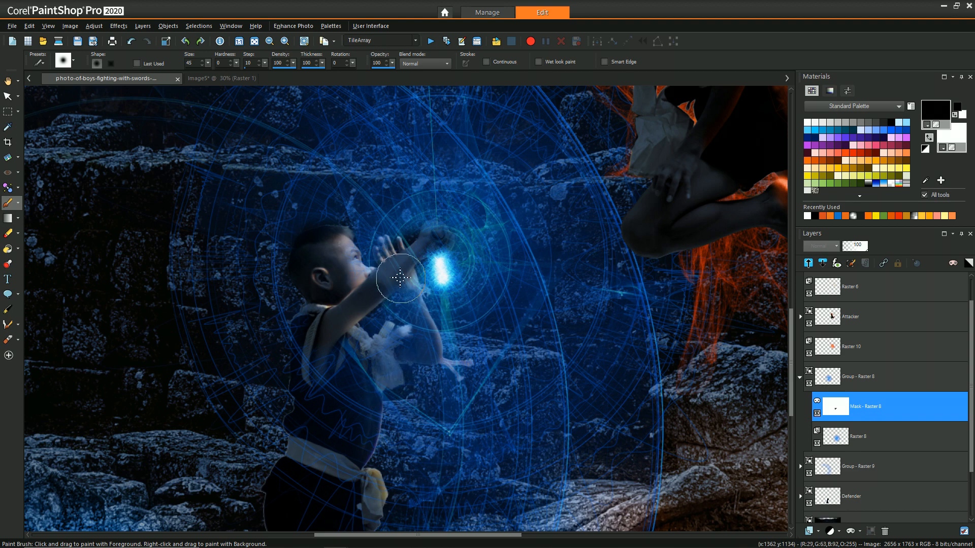
mouse_move(391, 272)
left_mouse_down()
mouse_move(364, 294)
mouse_move(441, 242)
left_mouse_up()
mouse_move(879, 459)
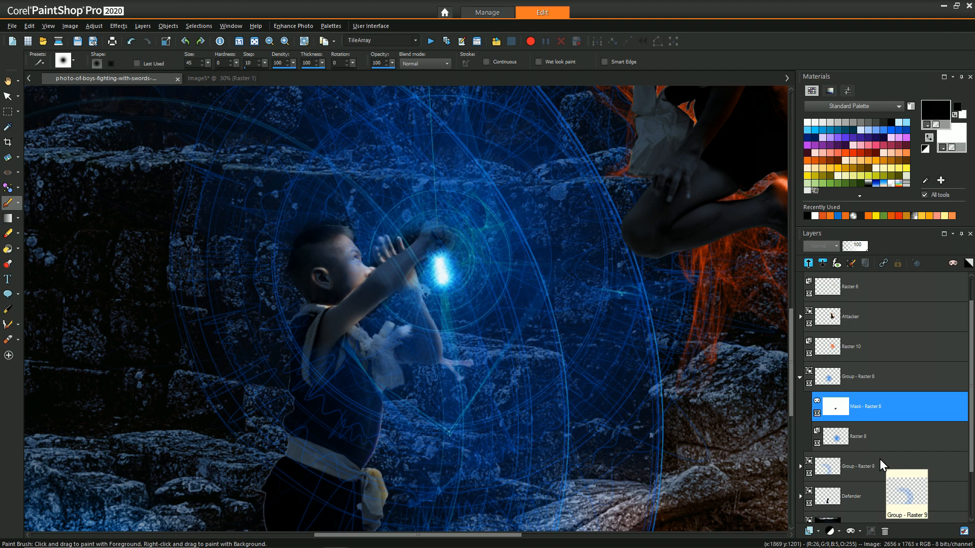
mouse_move(437, 235)
left_mouse_down()
mouse_move(439, 226)
mouse_move(442, 235)
mouse_move(378, 229)
mouse_move(410, 214)
mouse_move(402, 225)
left_mouse_up()
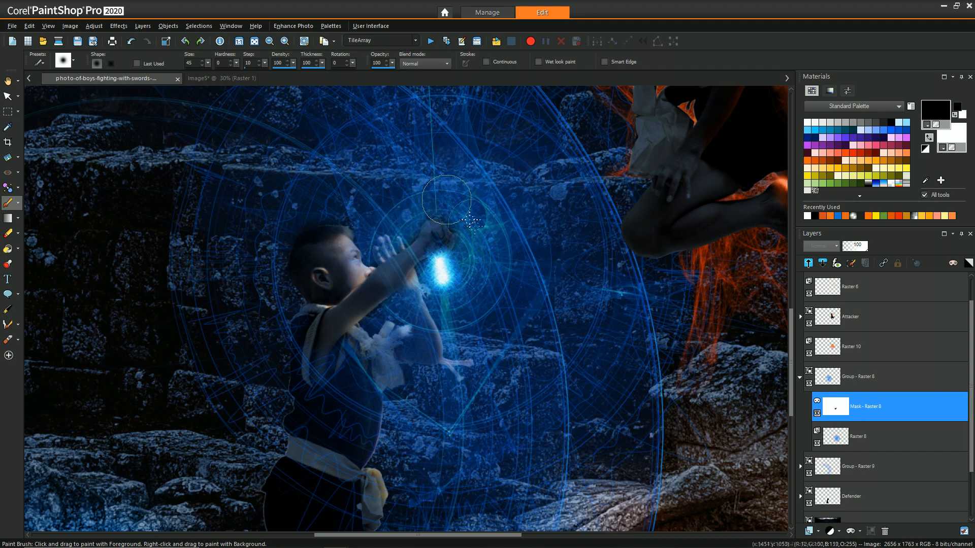
left_click_drag(431, 280, 430, 281)
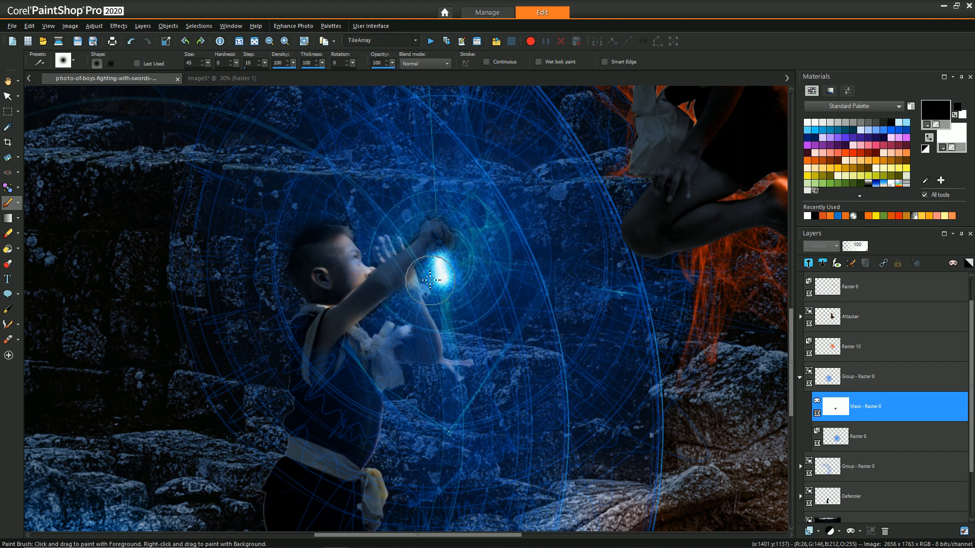
left_click_drag(400, 320, 399, 317)
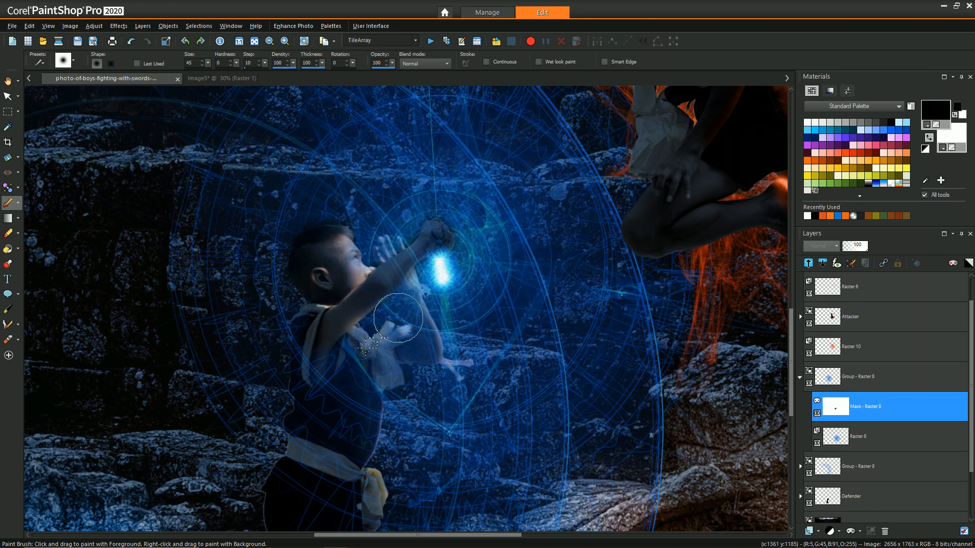
scroll(446, 408, "down", 2)
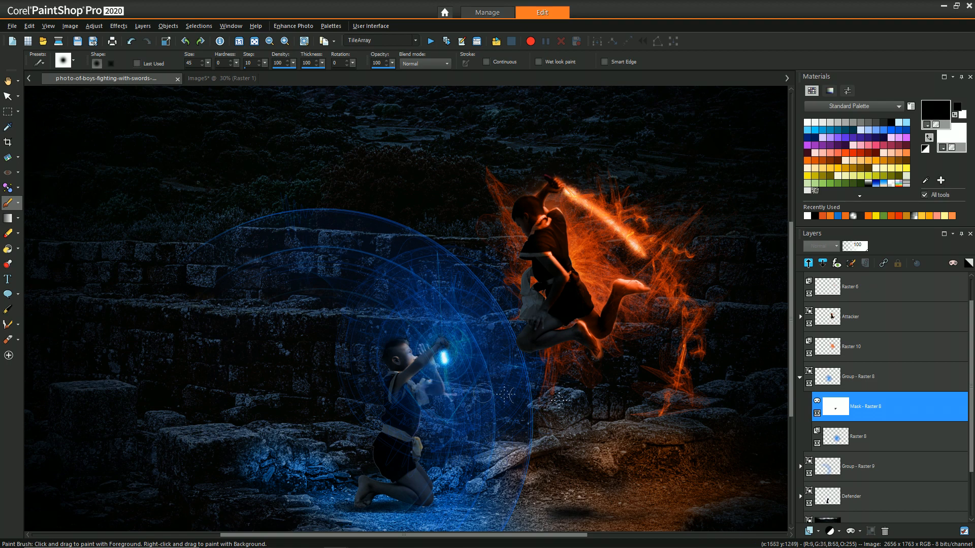
left_click(800, 376)
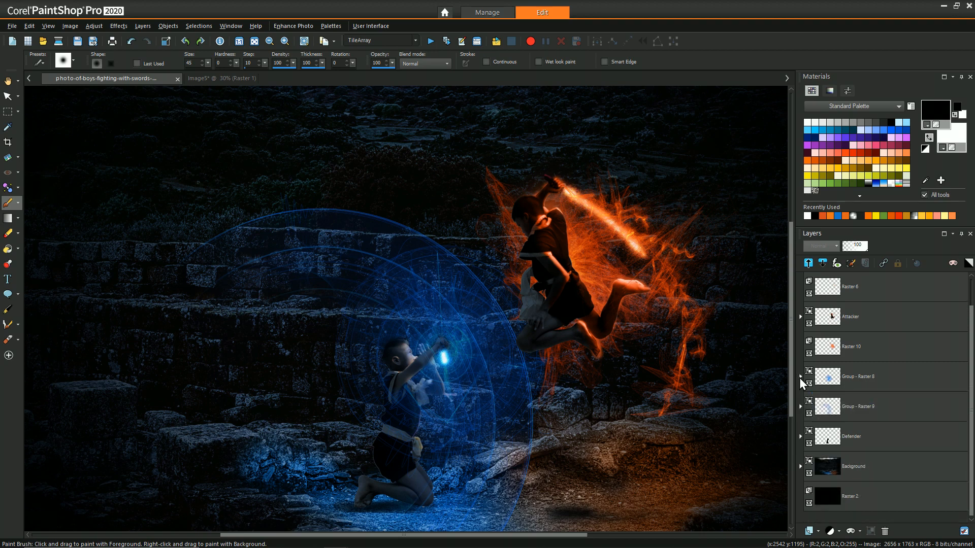
Paint black on Mask - Copy of Raster 1 in the Defender group along the boy's thighs and knees to bring out their lighting.
mouse_move(873, 311)
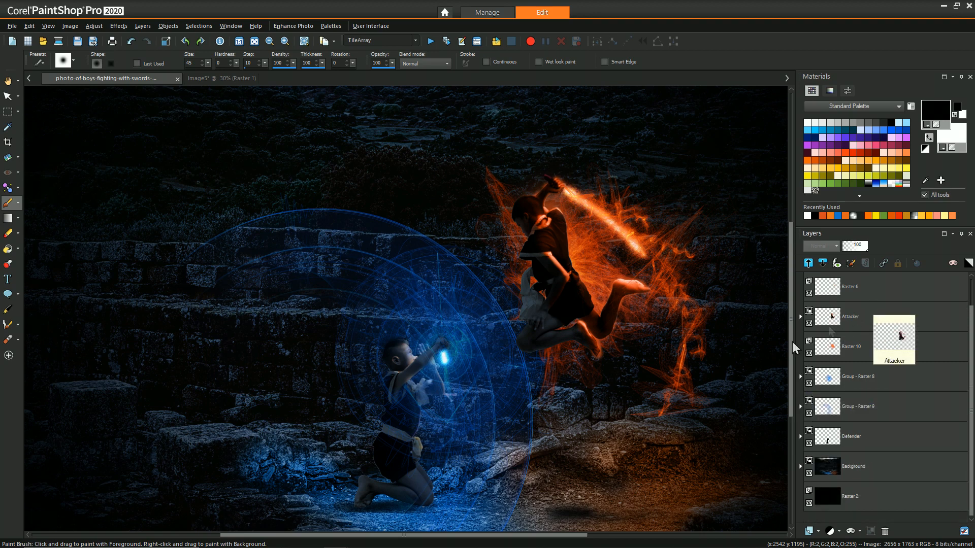
scroll(447, 497, "up", 2)
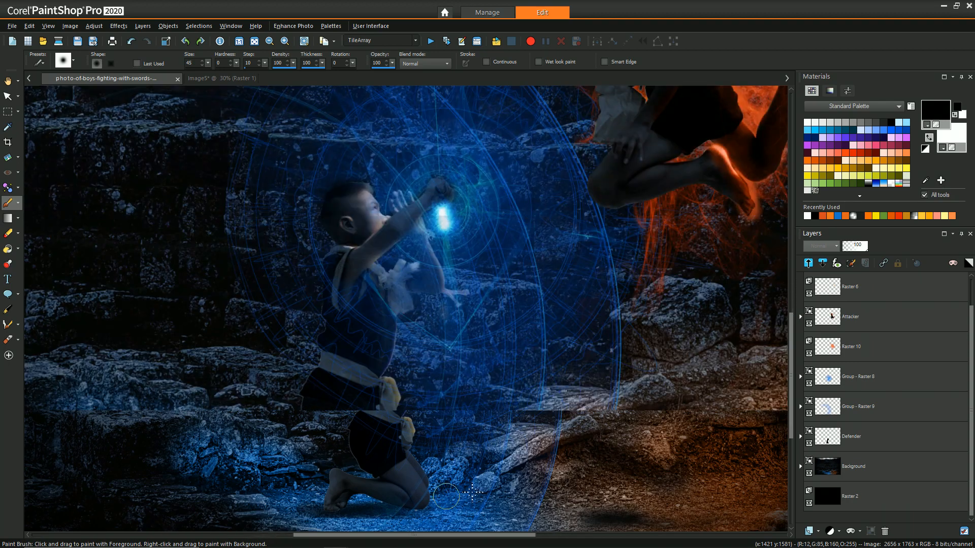
left_click(838, 325)
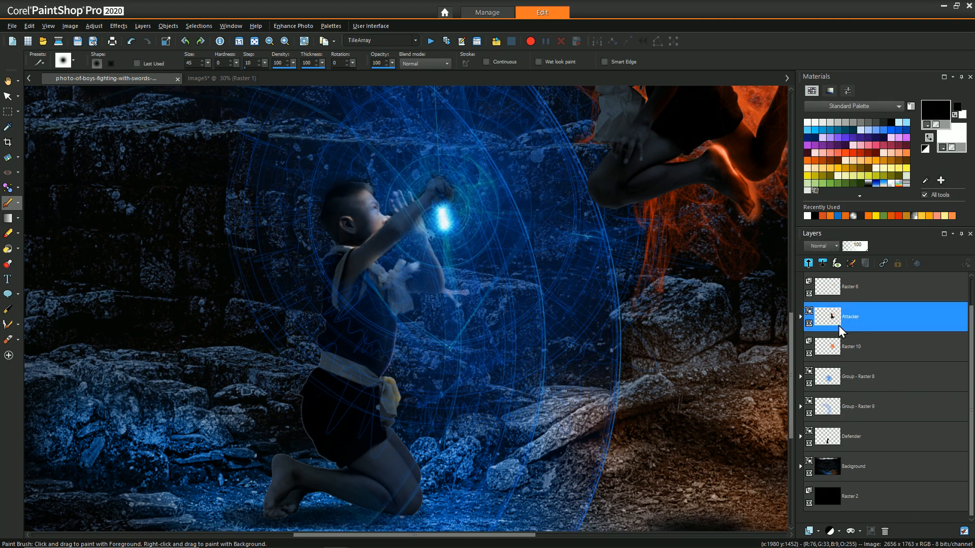
left_click(872, 435)
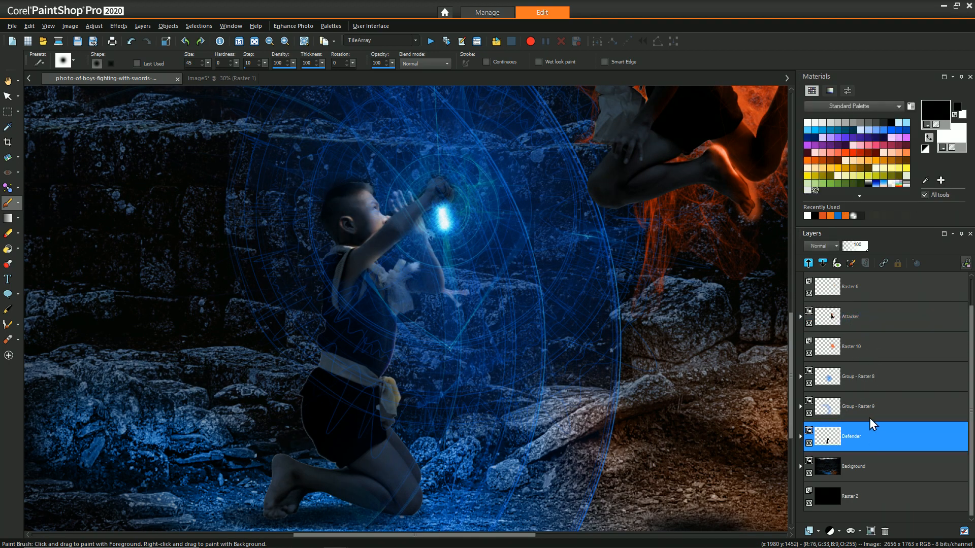
left_click(800, 437)
scroll(835, 436, "down", 1)
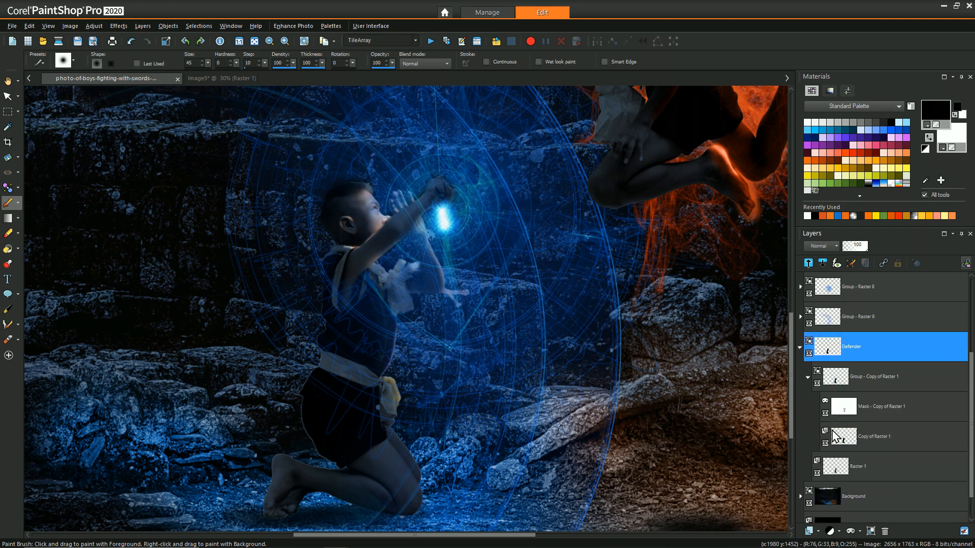
left_click(876, 406)
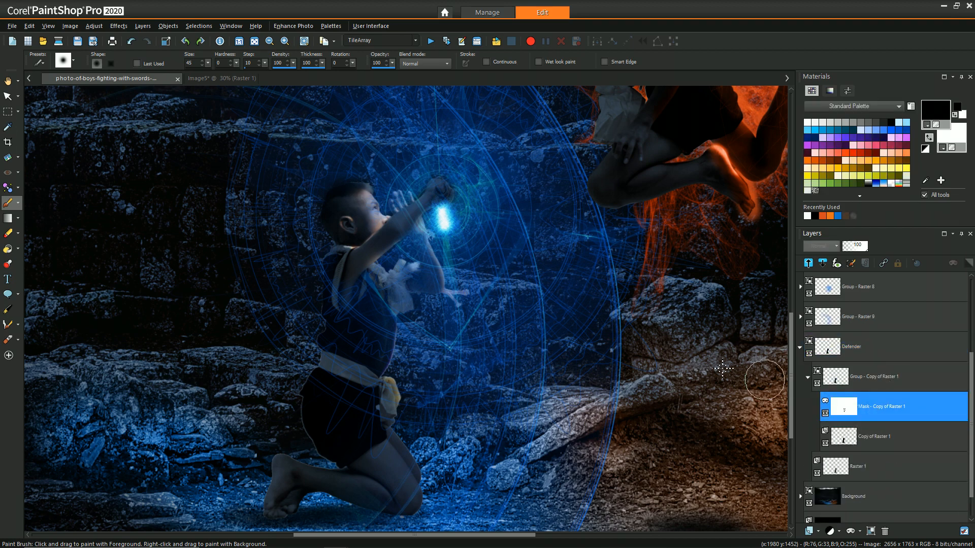
left_click_drag(403, 449, 427, 486)
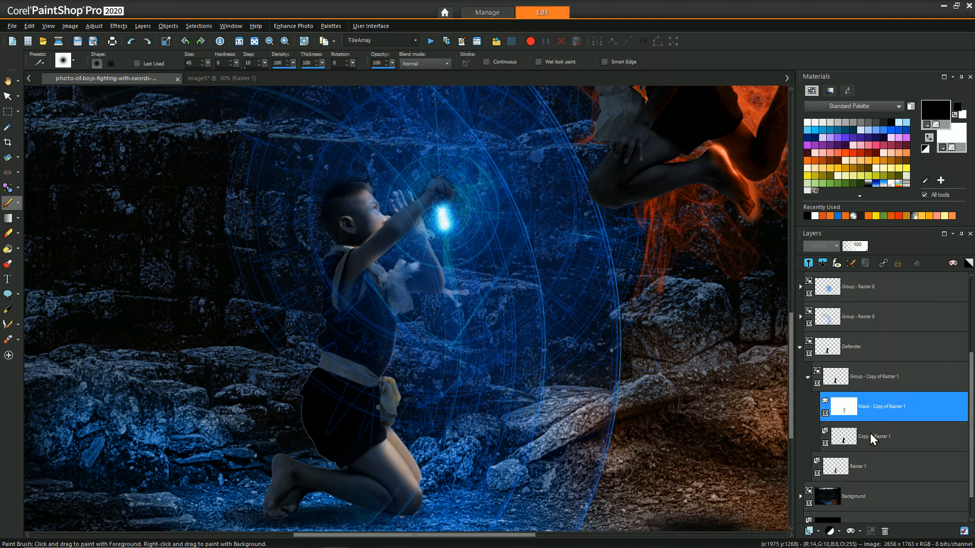
Add a new raster layer above Raster 1 in the Defender group and sample the sword glow's blue as the background color.
left_click(866, 468)
left_click(818, 531)
left_click(828, 445)
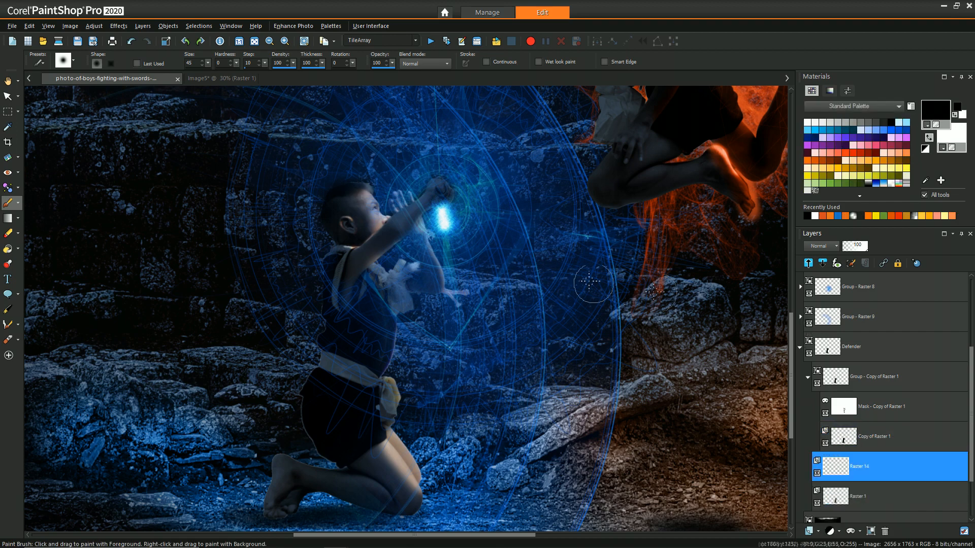
key("ctrl")
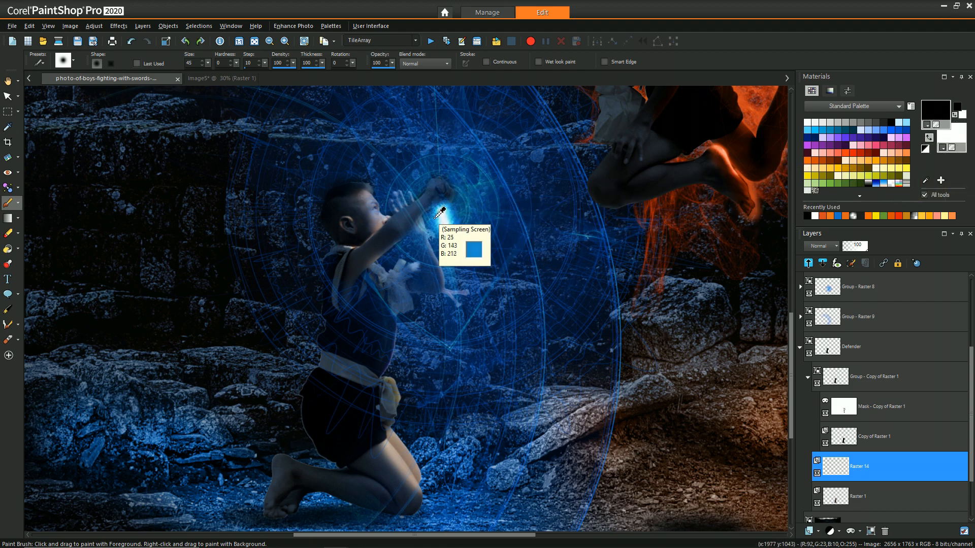
right_click(457, 208, "ctrl")
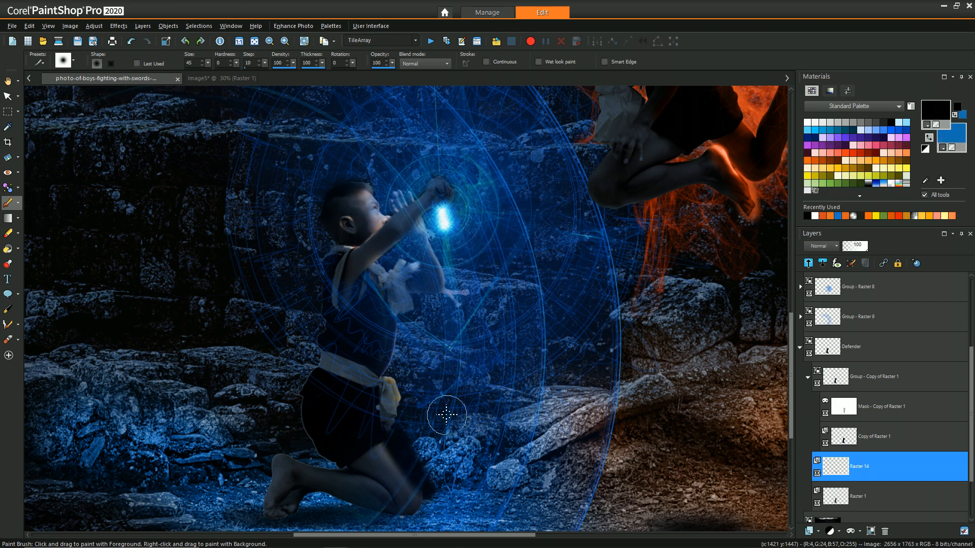
key("ctrl+z")
left_click_drag(398, 422, 451, 498)
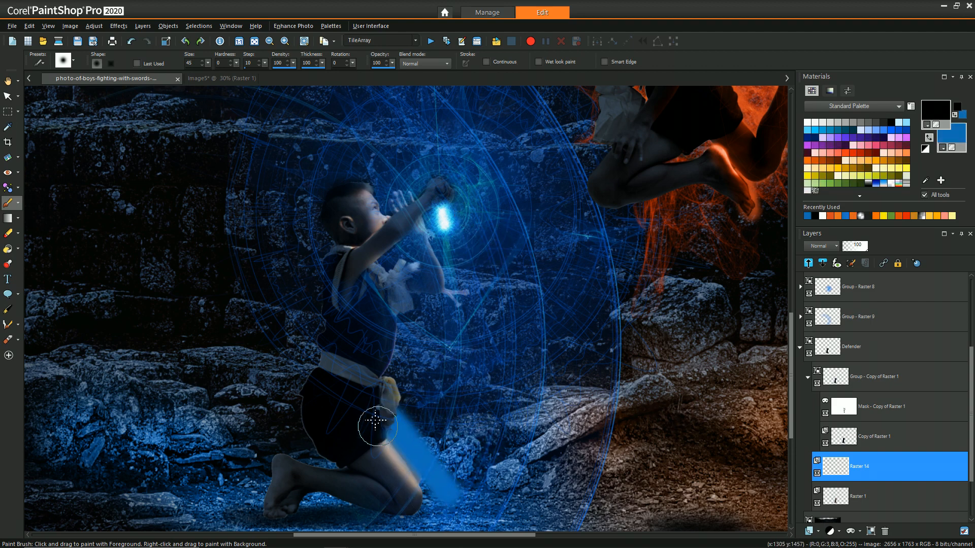
key("ctrl+z")
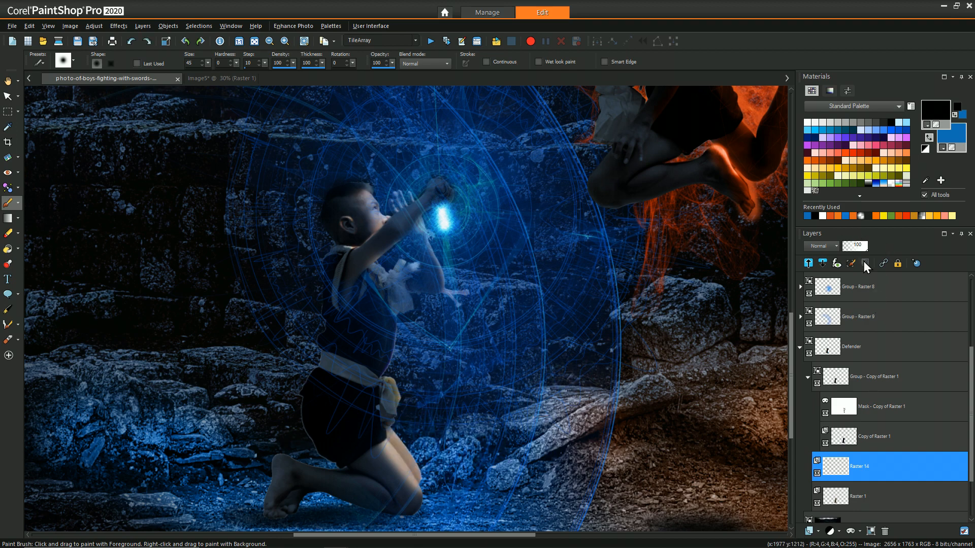
Set the new layer's blend mode to Color (Legacy) and paint the sampled blue over the kneeling boy's legs, arms, torso and head.
left_click(836, 246)
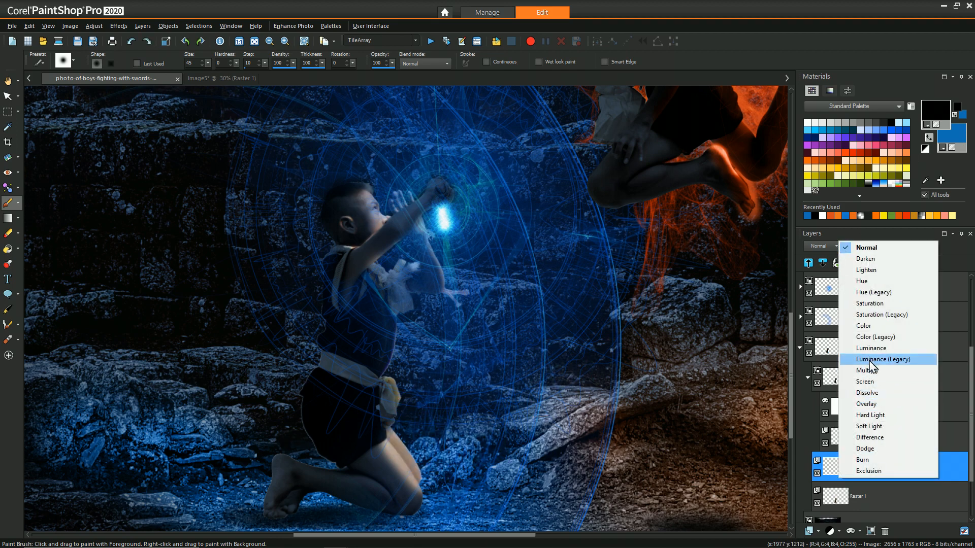
left_click(869, 337)
mouse_move(378, 437)
left_mouse_down()
mouse_move(394, 477)
mouse_move(375, 431)
mouse_move(414, 482)
mouse_move(373, 463)
mouse_move(357, 419)
mouse_move(382, 461)
mouse_move(367, 430)
mouse_move(415, 484)
mouse_move(391, 458)
mouse_move(412, 512)
mouse_move(383, 458)
mouse_move(369, 445)
mouse_move(398, 499)
mouse_move(365, 449)
mouse_move(364, 419)
mouse_move(379, 423)
mouse_move(385, 382)
mouse_move(380, 427)
left_mouse_up()
mouse_move(375, 368)
left_mouse_down()
mouse_move(386, 307)
mouse_move(371, 332)
mouse_move(391, 254)
mouse_move(402, 274)
mouse_move(386, 285)
mouse_move(392, 266)
mouse_move(428, 274)
mouse_move(410, 215)
mouse_move(386, 188)
mouse_move(396, 239)
mouse_move(408, 215)
mouse_move(365, 195)
mouse_move(375, 234)
mouse_move(384, 219)
mouse_move(337, 197)
mouse_move(374, 232)
mouse_move(356, 187)
mouse_move(365, 218)
mouse_move(343, 212)
mouse_move(364, 301)
mouse_move(351, 254)
mouse_move(335, 252)
mouse_move(349, 284)
left_mouse_up()
left_click_drag(357, 329, 357, 350)
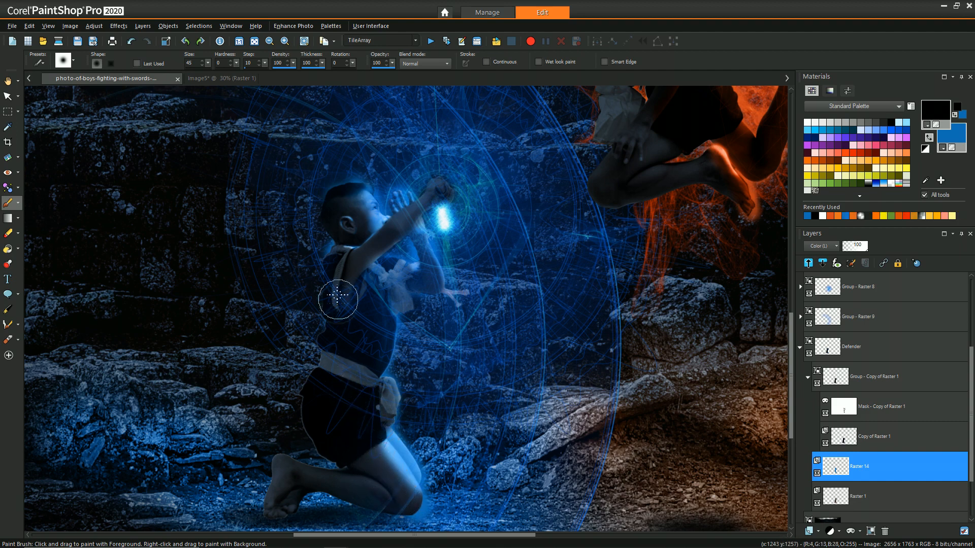
scroll(311, 272, "down", 2)
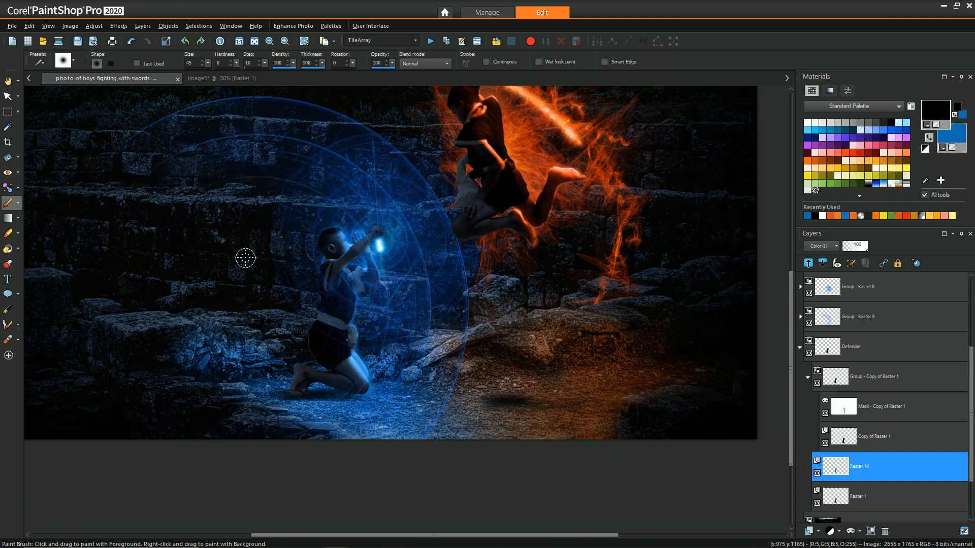
scroll(245, 258, "down", 1)
Paint black with a size 313 brush on Mask - Raster 4 in the Background group to light the rocks behind the kneeling boy.
scroll(870, 378, "down", 5)
left_click(871, 378)
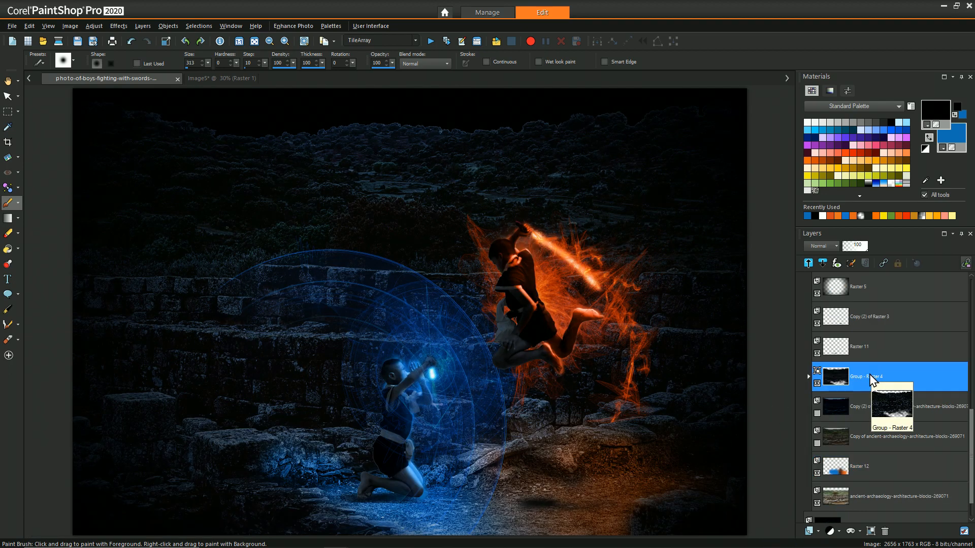
left_click(808, 377)
left_click(882, 407)
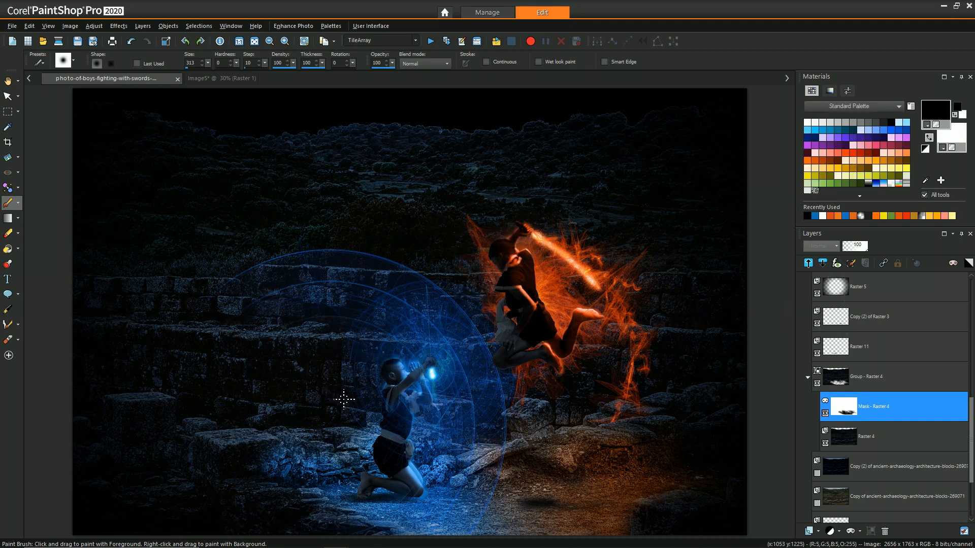
right_click(375, 402)
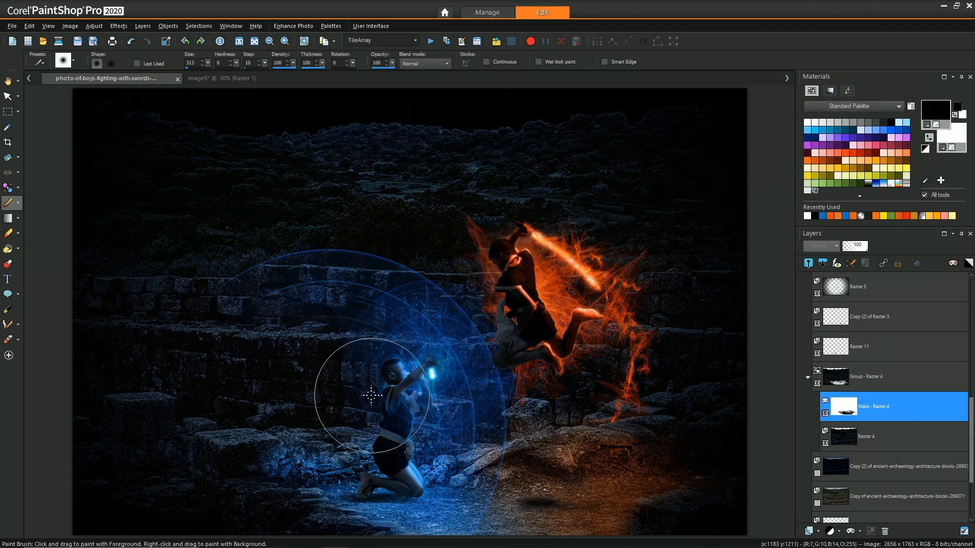
left_click(349, 468)
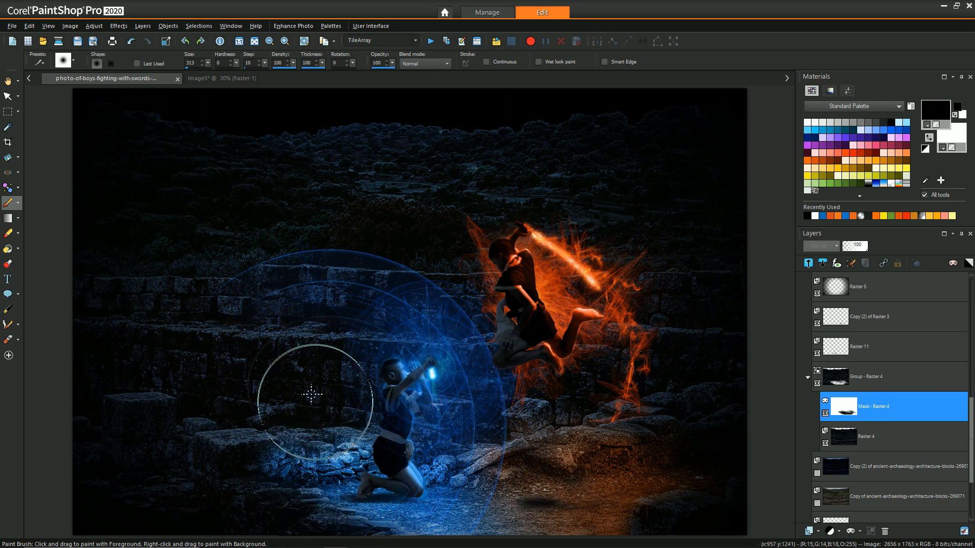
left_click(325, 441)
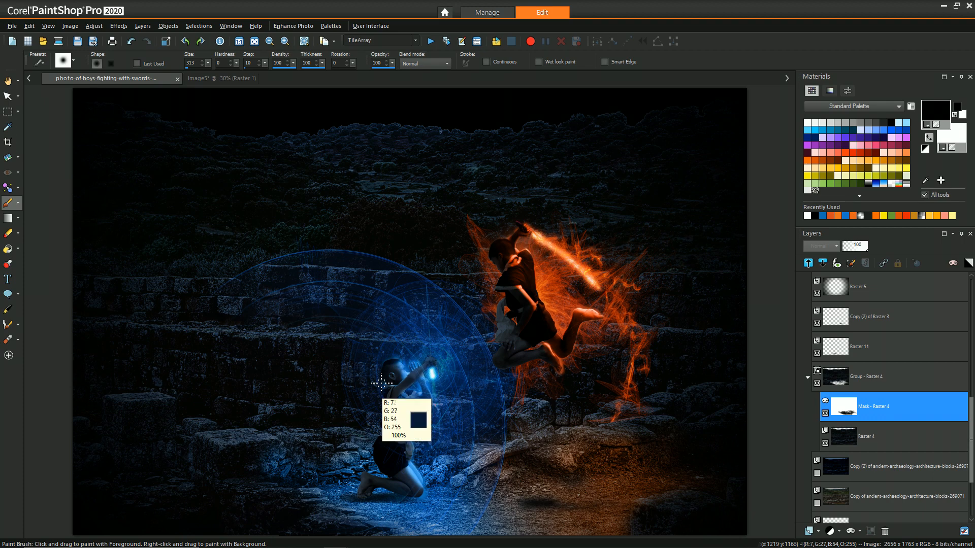
key("ctrl+z")
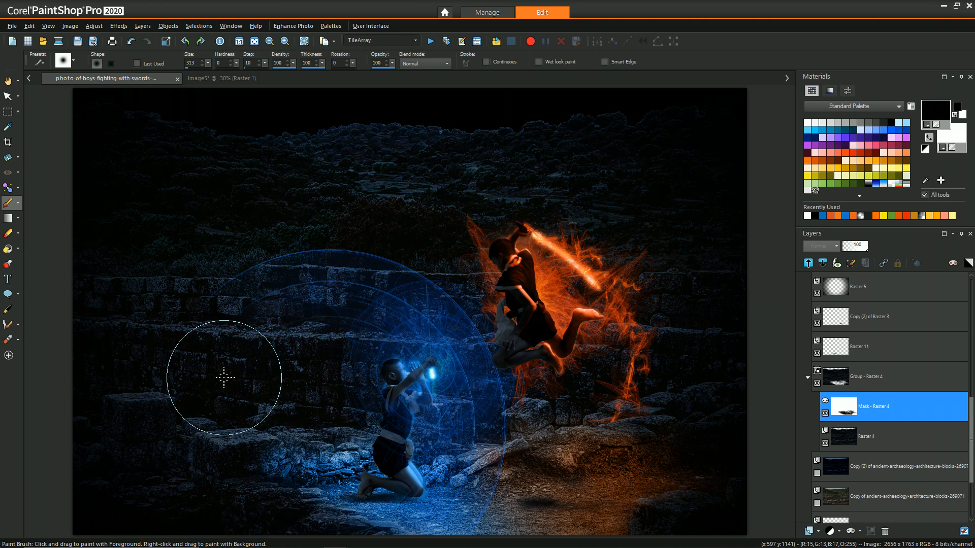
mouse_move(245, 429)
left_mouse_down()
mouse_move(432, 454)
mouse_move(477, 468)
left_mouse_up()
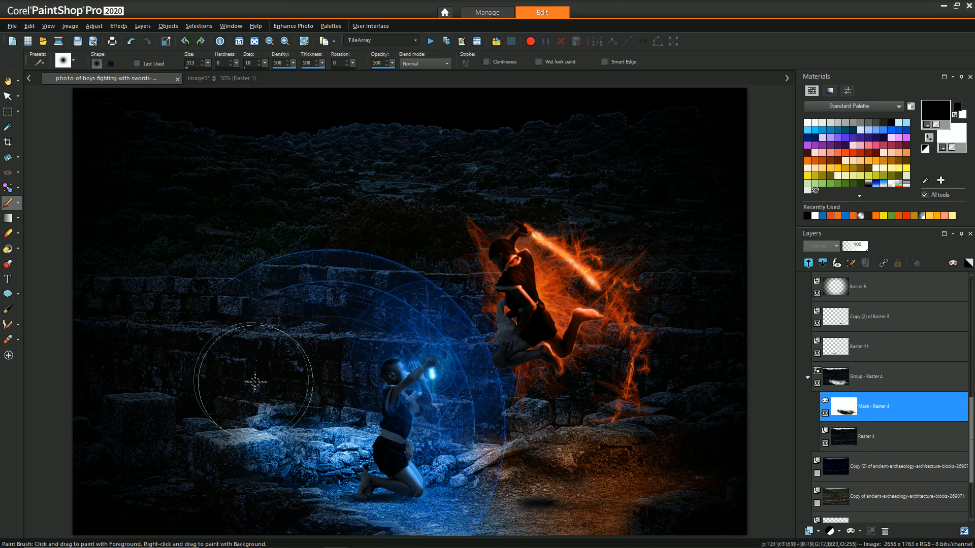
mouse_move(264, 395)
left_mouse_down()
mouse_move(261, 327)
mouse_move(262, 338)
left_mouse_up()
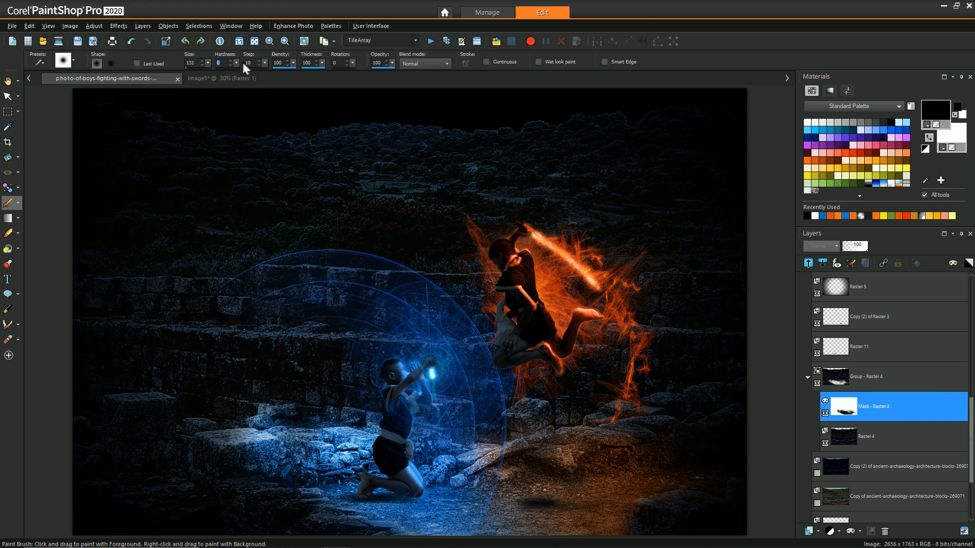
Paint white on Mask - Raster 4 along the upper edge of the lit rock ledge using brush size 131 and hardness 52.
left_click_drag(262, 64, 263, 65)
left_click_drag(224, 411, 346, 406)
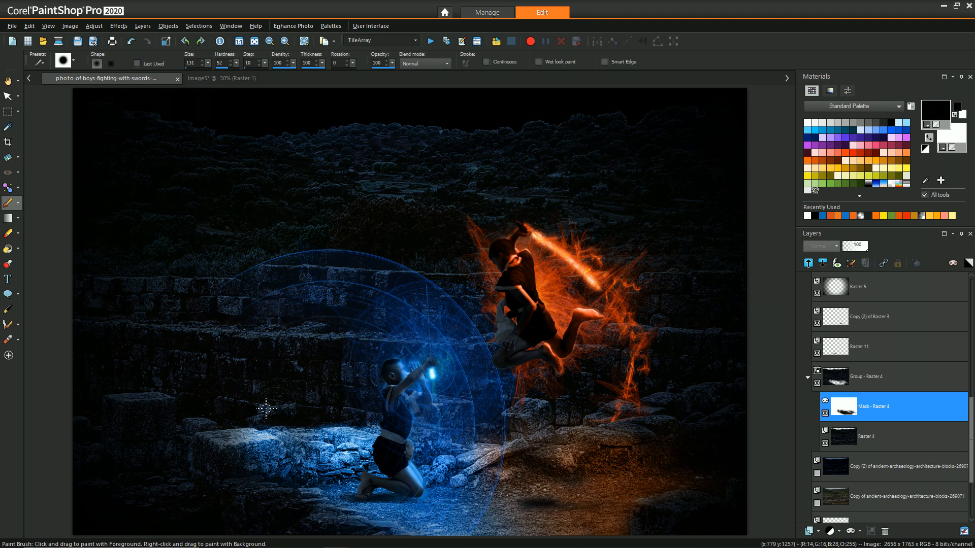
left_click_drag(254, 377, 254, 380)
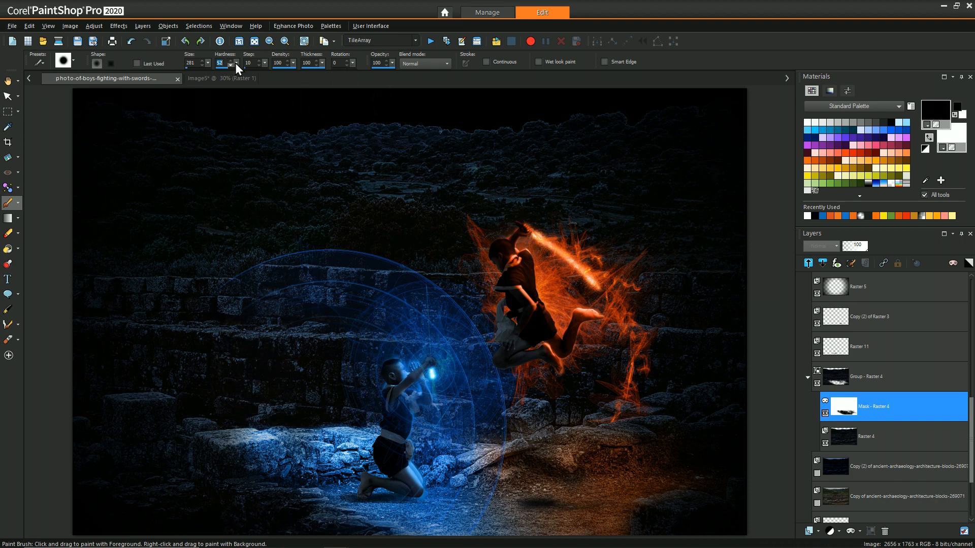
Soften the darkening on Mask - Raster 4 by painting white over the wall above the lit ledge with brush size 281 and hardness 0.
left_click_drag(210, 70, 209, 70)
left_click_drag(250, 404, 349, 396)
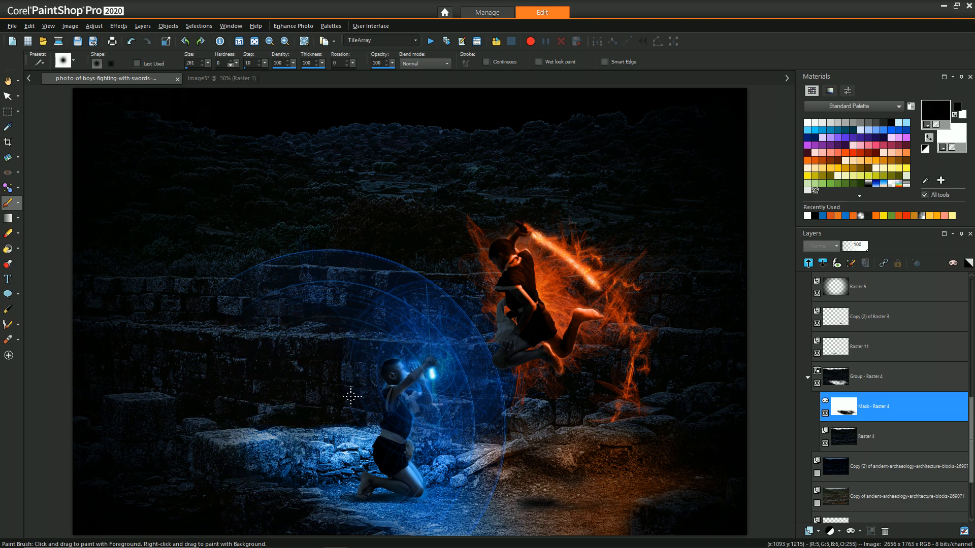
left_click(367, 396)
left_click(266, 397)
left_click(232, 407)
left_click(136, 405)
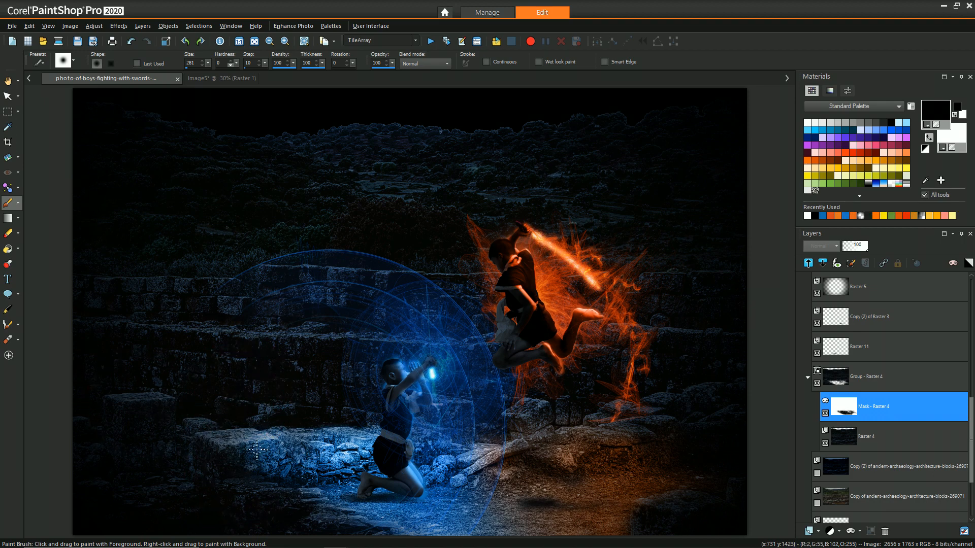
left_click(258, 452)
left_click(267, 407)
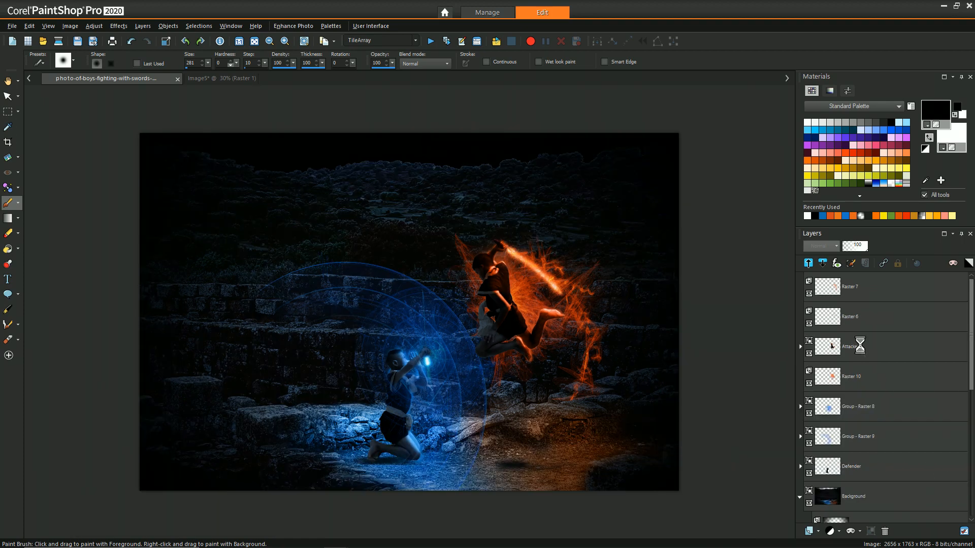
Select Raster 13 in the Attacker group and sample the defender's blue glow as the background color, testing it with a dab.
left_click(821, 351)
left_click(800, 347)
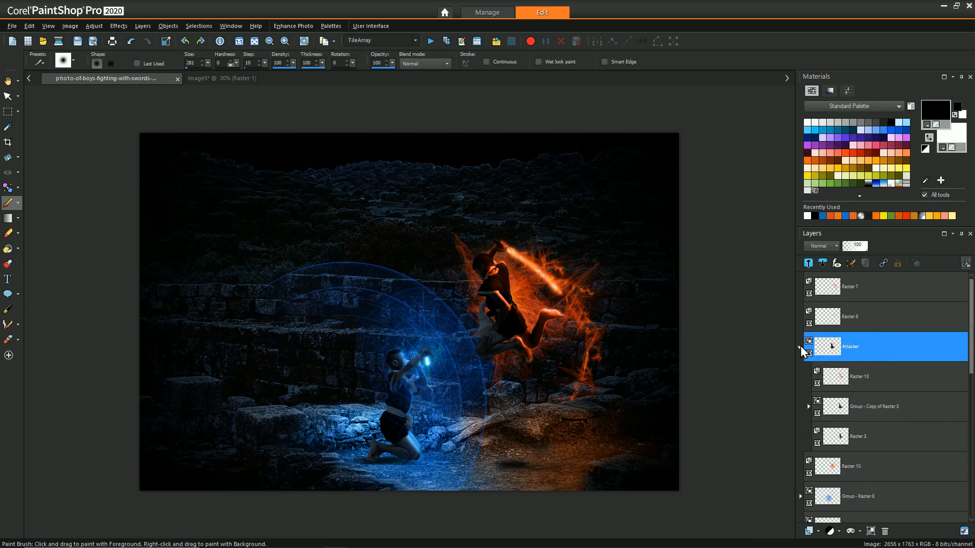
left_click(863, 385)
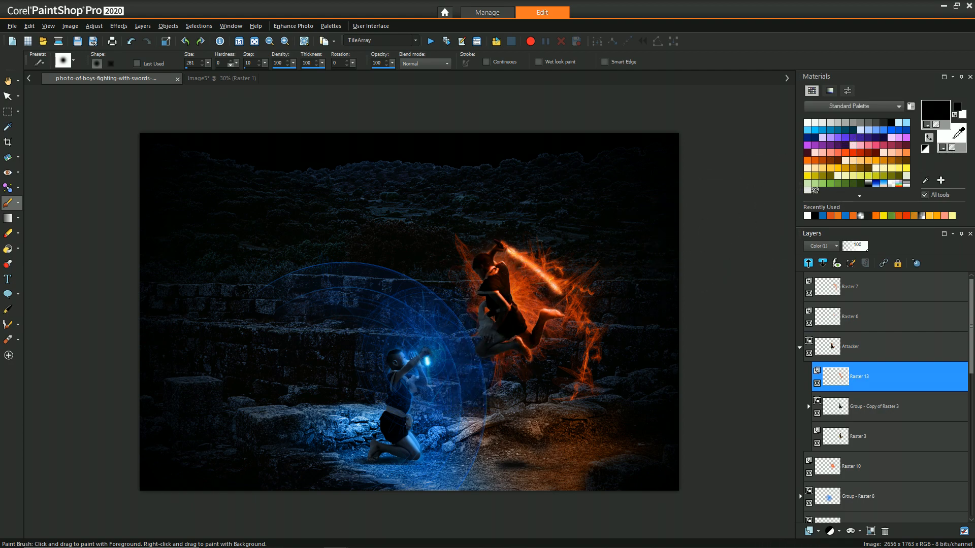
right_click(429, 358, "ctrl")
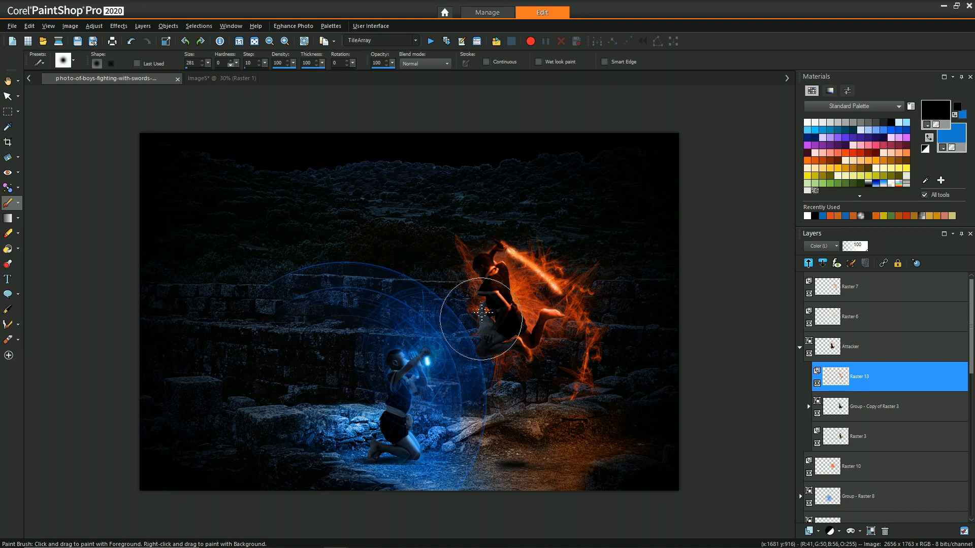
right_click(465, 283)
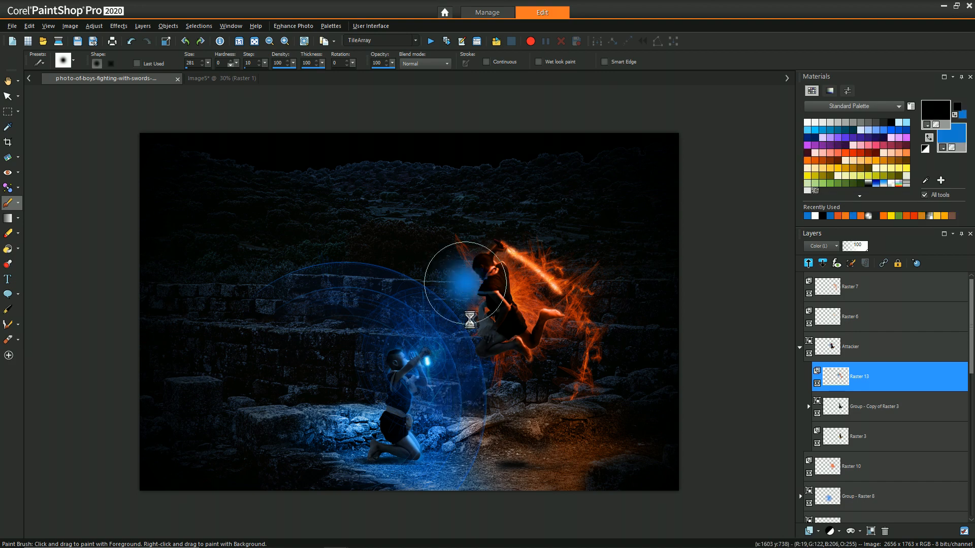
Paint the sampled blue on Raster 13 over the leaping attacker's face with brush size 17 and opacity 29.
scroll(470, 320, "up", 2)
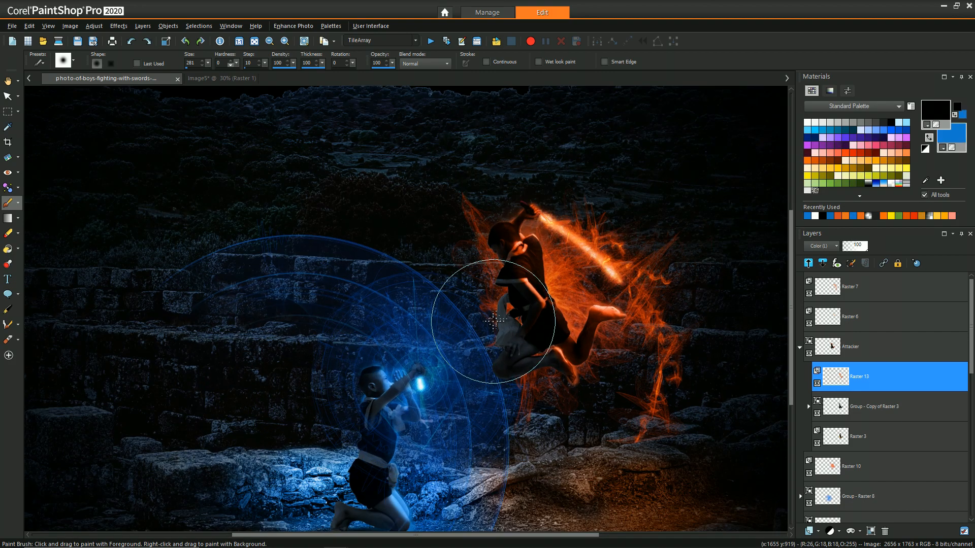
scroll(520, 292, "up", 1)
left_click_drag(455, 219, 454, 305)
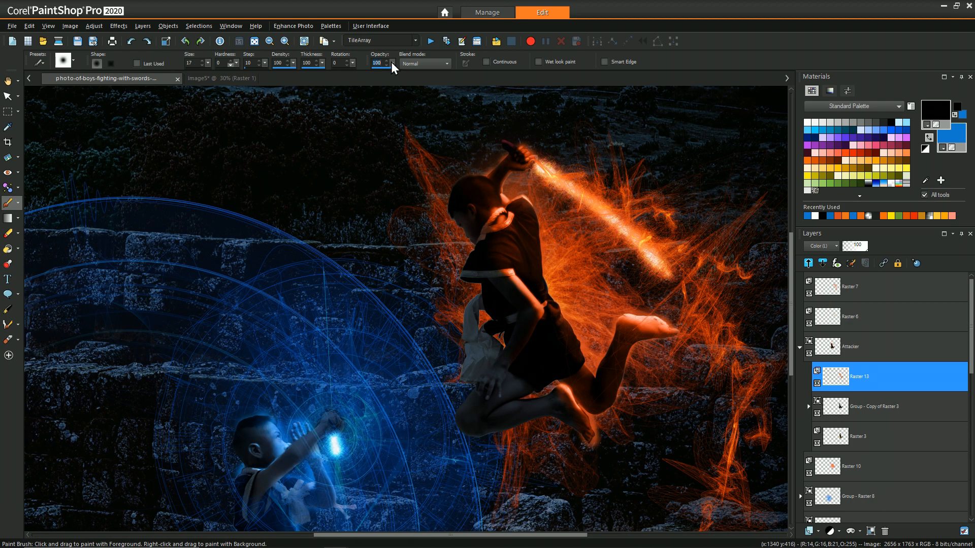
scroll(442, 158, "up", 1)
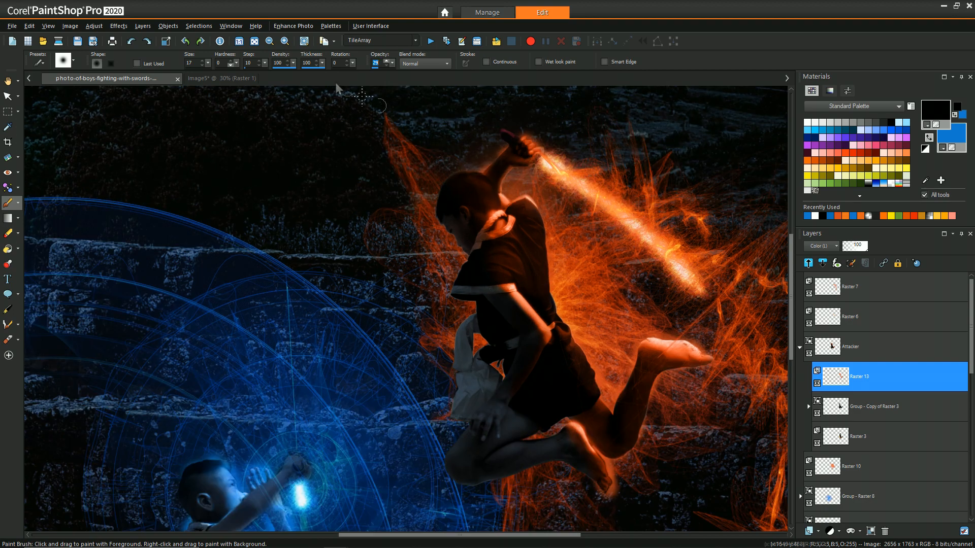
left_click_drag(236, 65, 250, 73)
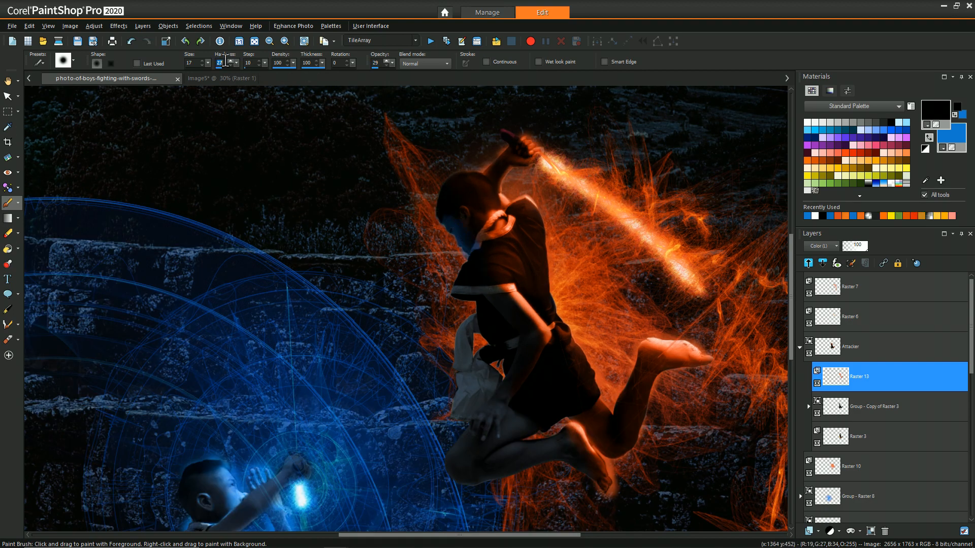
left_click_drag(231, 64, 229, 64)
left_click_drag(431, 210, 456, 218)
Paint blue over the attacker's sleeve, hanging cloth, hand and front leg with brush size 37 and hardness 11.
mouse_move(463, 289)
left_mouse_down()
mouse_move(470, 281)
mouse_move(497, 320)
mouse_move(482, 304)
left_mouse_up()
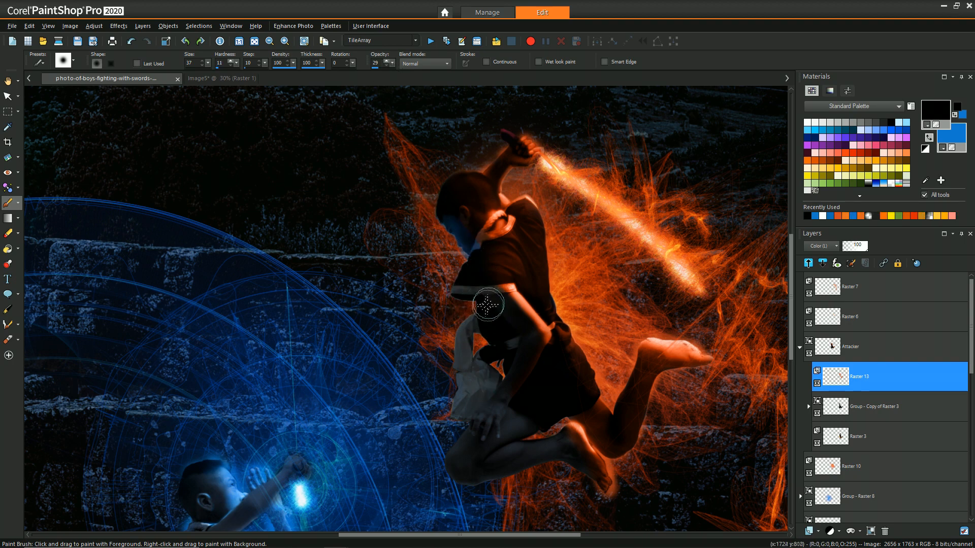
left_click_drag(486, 308, 460, 357)
mouse_move(477, 324)
left_mouse_down()
mouse_move(461, 412)
mouse_move(497, 376)
mouse_move(484, 378)
mouse_move(484, 294)
mouse_move(514, 350)
left_mouse_up()
mouse_move(479, 405)
left_mouse_down()
mouse_move(489, 427)
mouse_move(455, 472)
mouse_move(533, 462)
mouse_move(490, 455)
mouse_move(444, 481)
mouse_move(482, 482)
mouse_move(461, 423)
mouse_move(486, 404)
mouse_move(489, 442)
left_mouse_up()
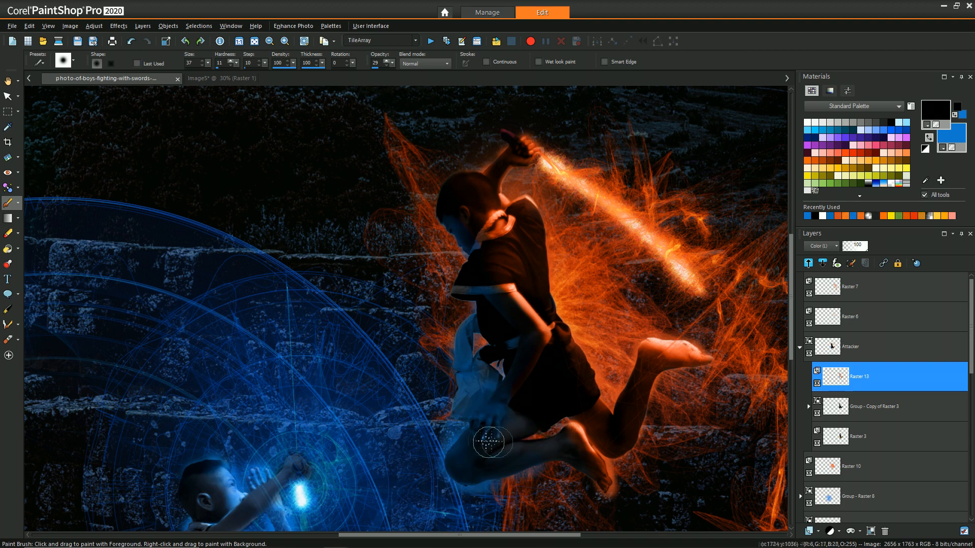
Erase the excess blue around the attacker's cloth, knee and arm using a size 102 eraser.
key("x")
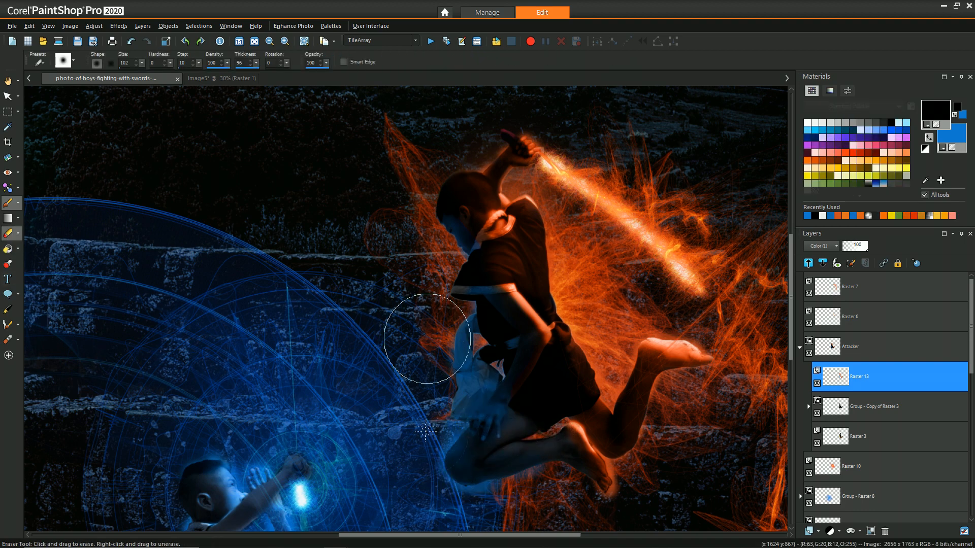
mouse_move(453, 500)
left_mouse_down()
mouse_move(528, 497)
mouse_move(426, 433)
mouse_move(425, 442)
mouse_move(421, 378)
mouse_move(430, 362)
left_mouse_up()
mouse_move(518, 418)
left_mouse_down()
mouse_move(540, 491)
mouse_move(519, 313)
mouse_move(501, 289)
left_mouse_up()
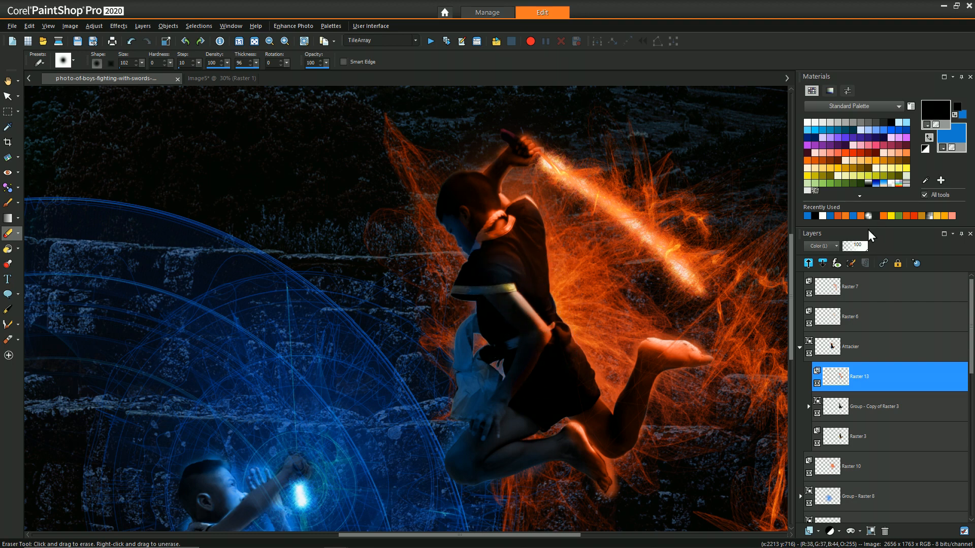
Sample the flame's orange as the foreground color and paint it over the attacker's sleeve trim and arm with the size 37 brush.
left_click(657, 362, "ctrl")
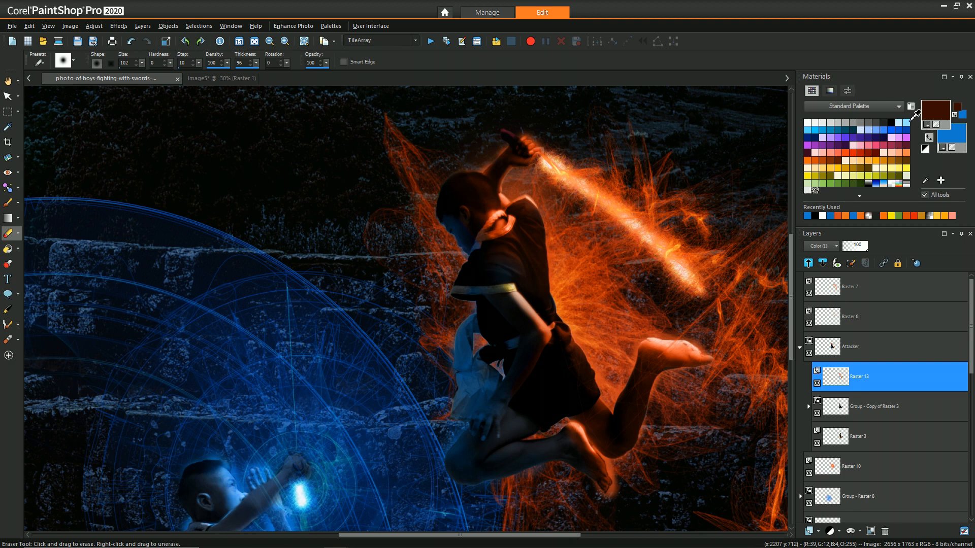
left_click(925, 180)
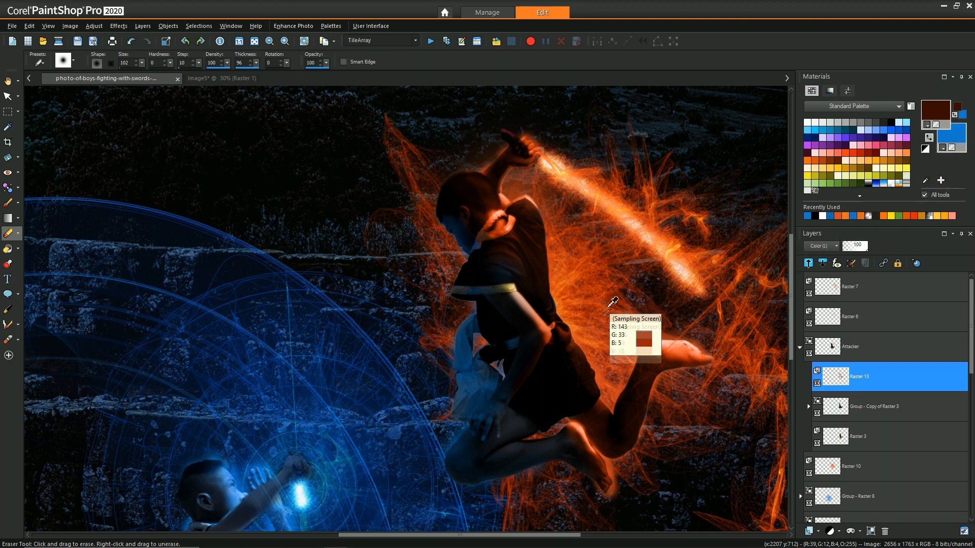
left_click(554, 331)
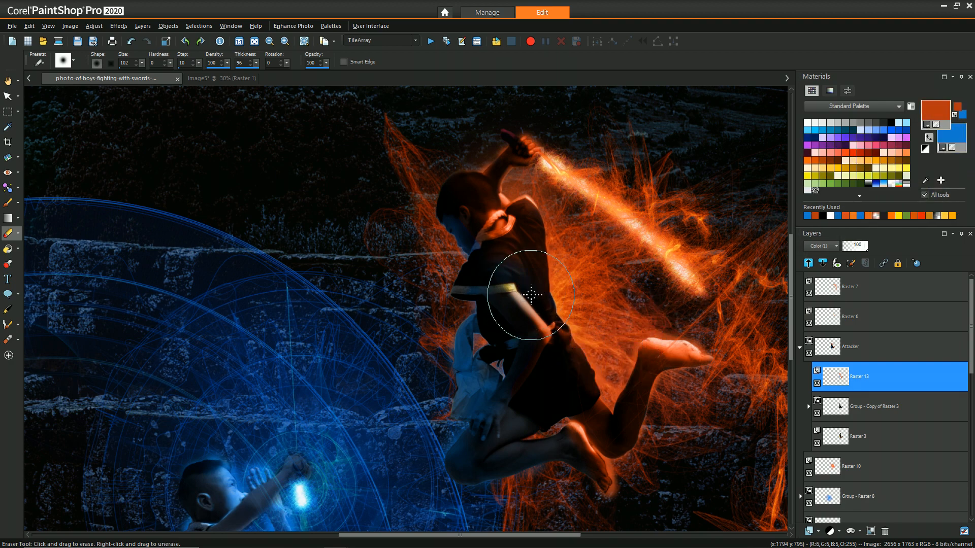
key("b")
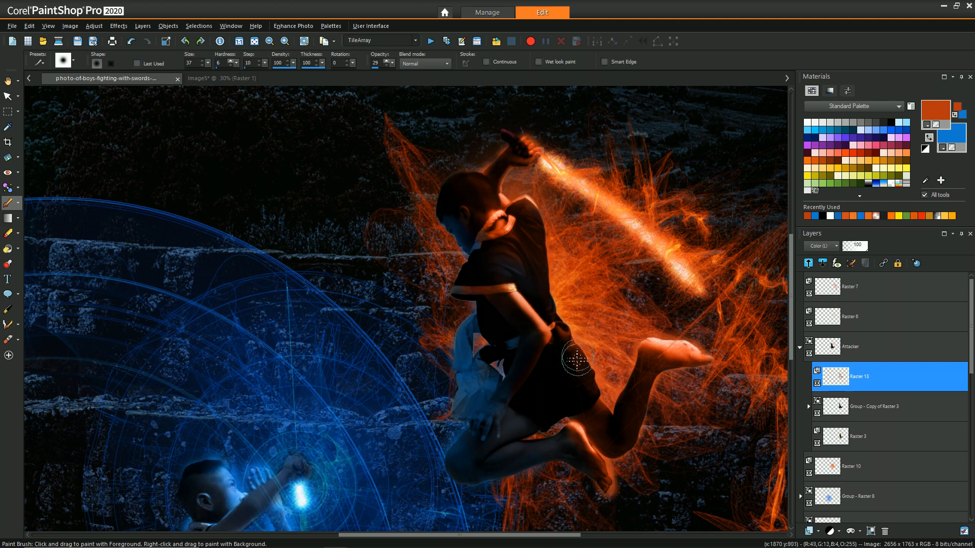
scroll(577, 362, "down", 1)
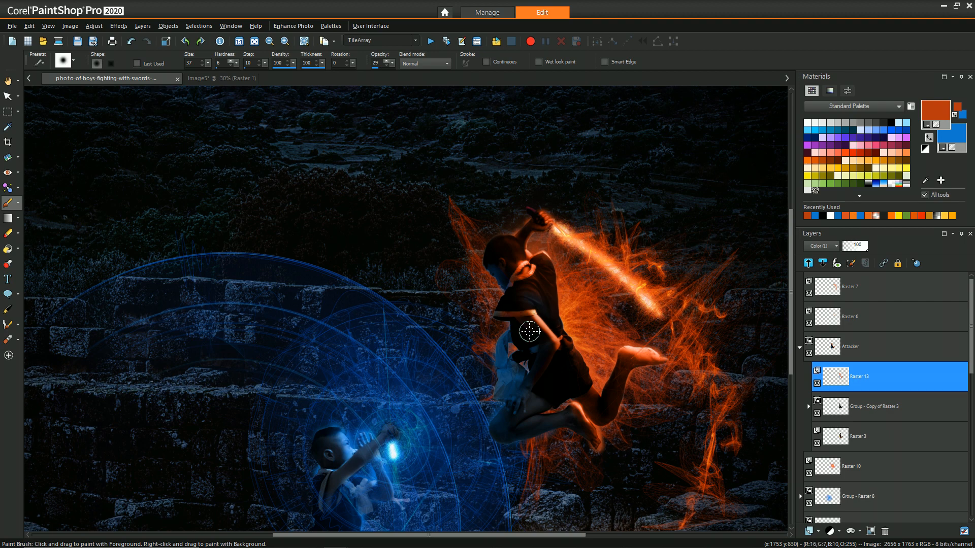
Set the blend mode of Raster 5 in the Background group to Overlay, collapse the group and save the image.
scroll(596, 386, "down", 1)
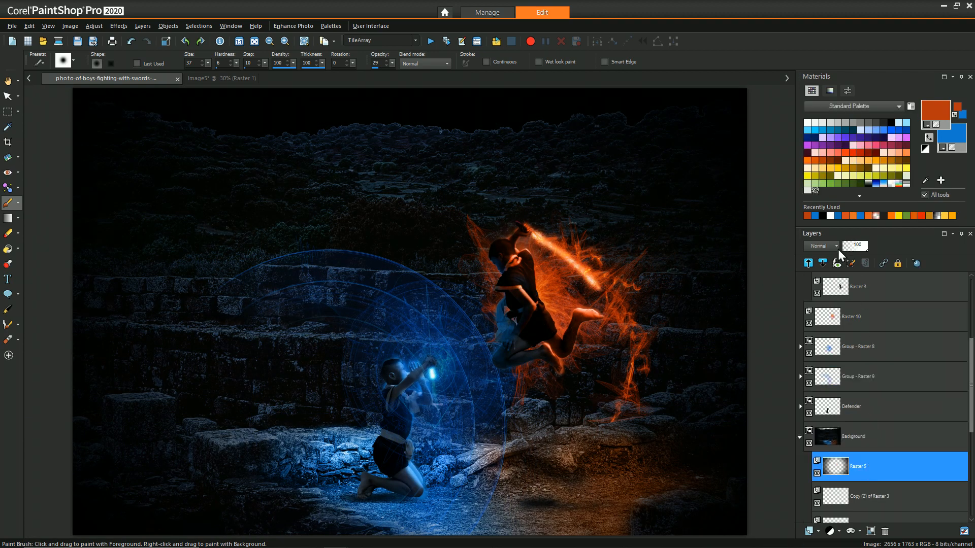
left_click(838, 248)
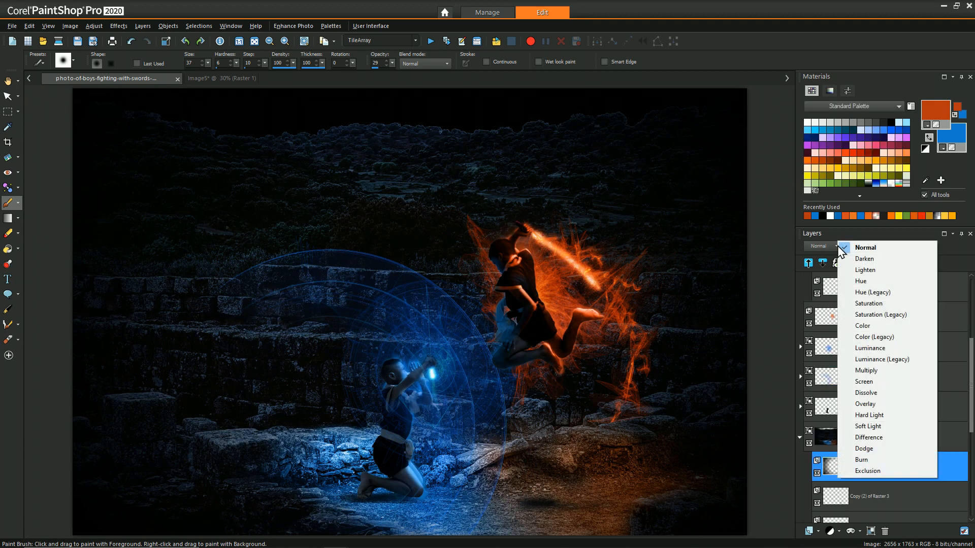
left_click(879, 405)
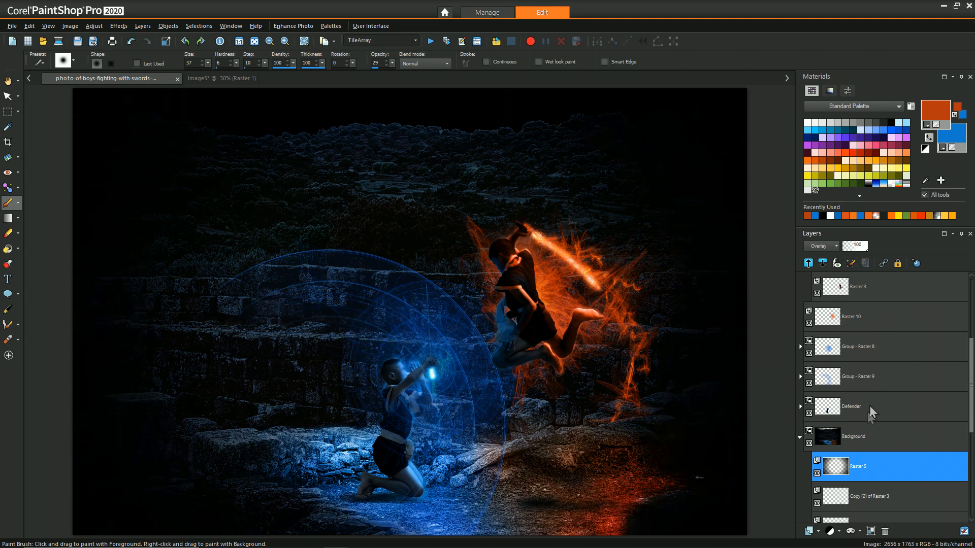
left_click(801, 437)
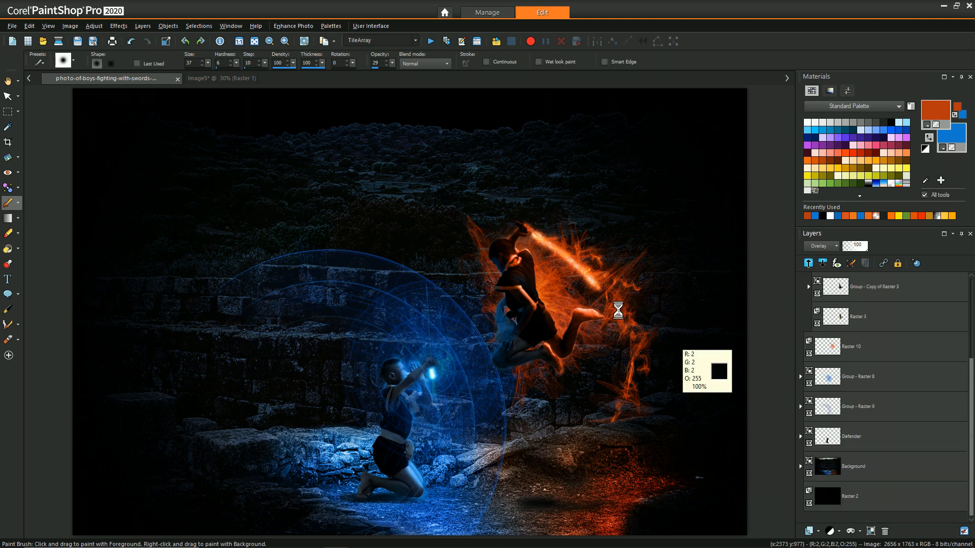
key("ctrl+s")
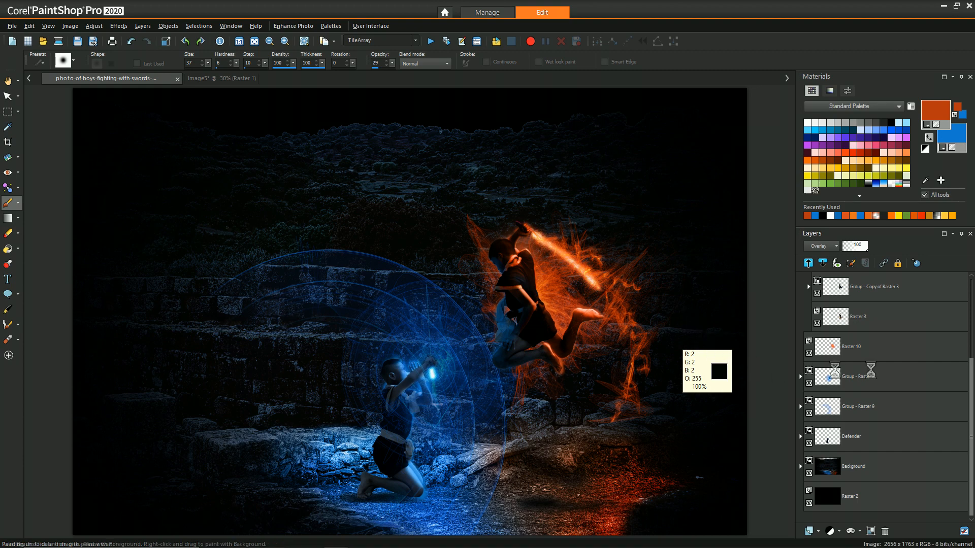
Darken the defender's torso, shorts and lower legs on the Copy of Raster 1 layer using the Burn tool at opacity 62.
left_click(876, 437)
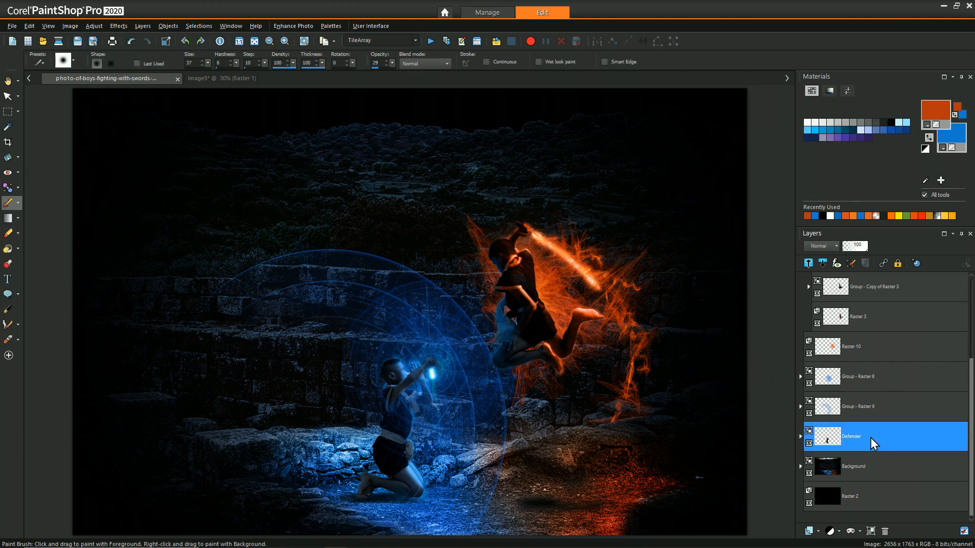
left_click(799, 437)
scroll(848, 447, "down", 1)
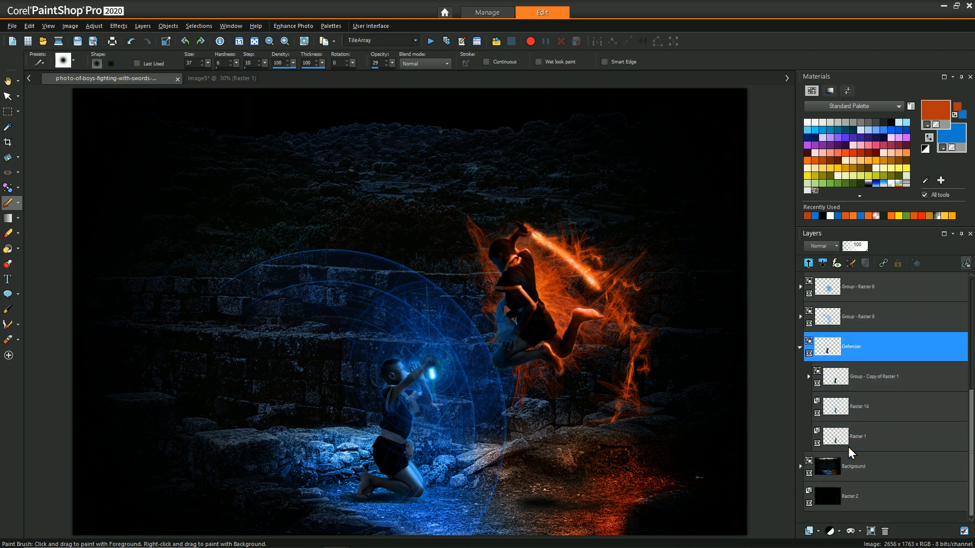
left_click(808, 377)
left_click(883, 436)
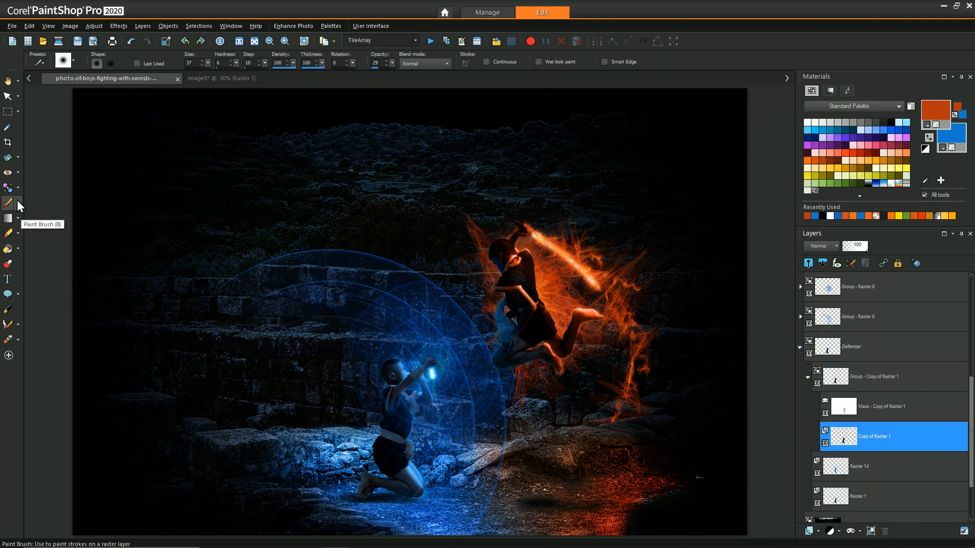
left_click(19, 219)
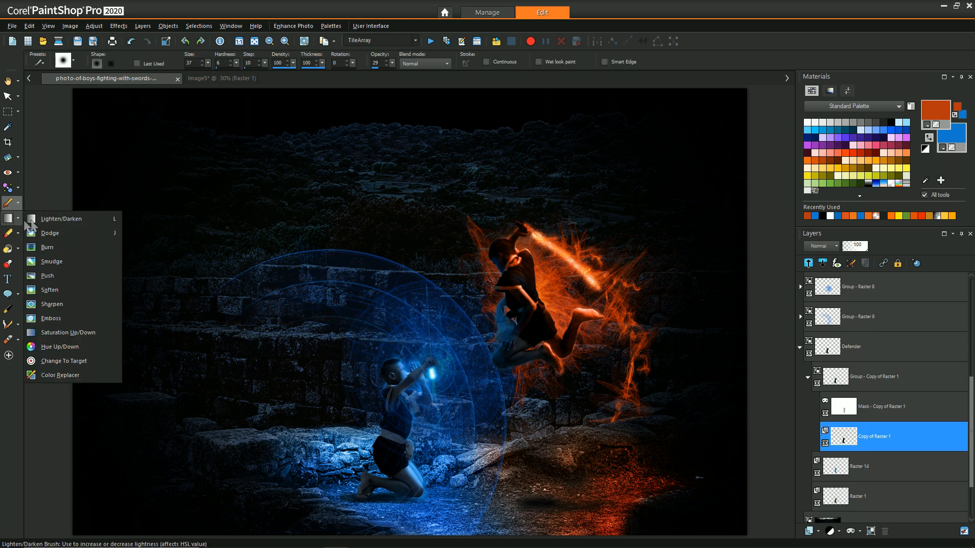
left_click(49, 248)
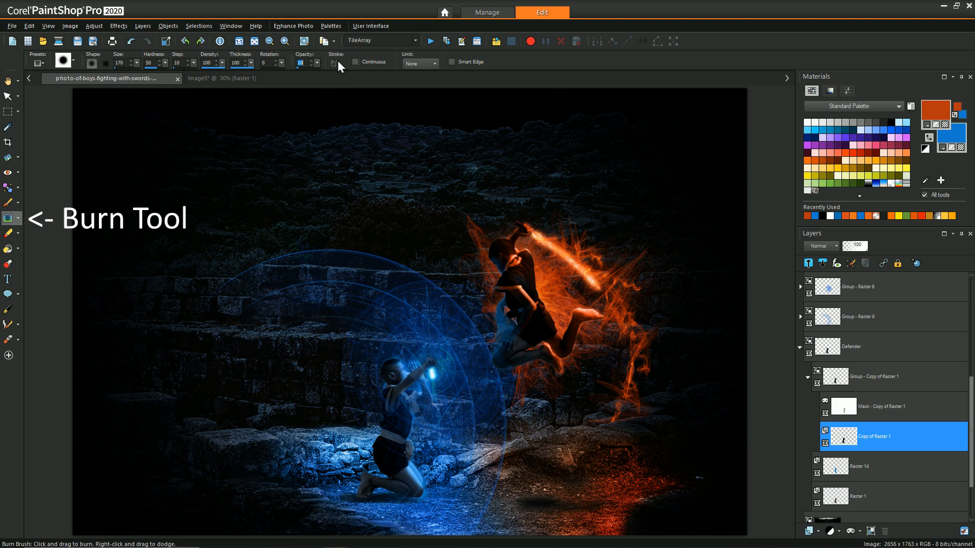
left_click_drag(343, 64, 343, 65)
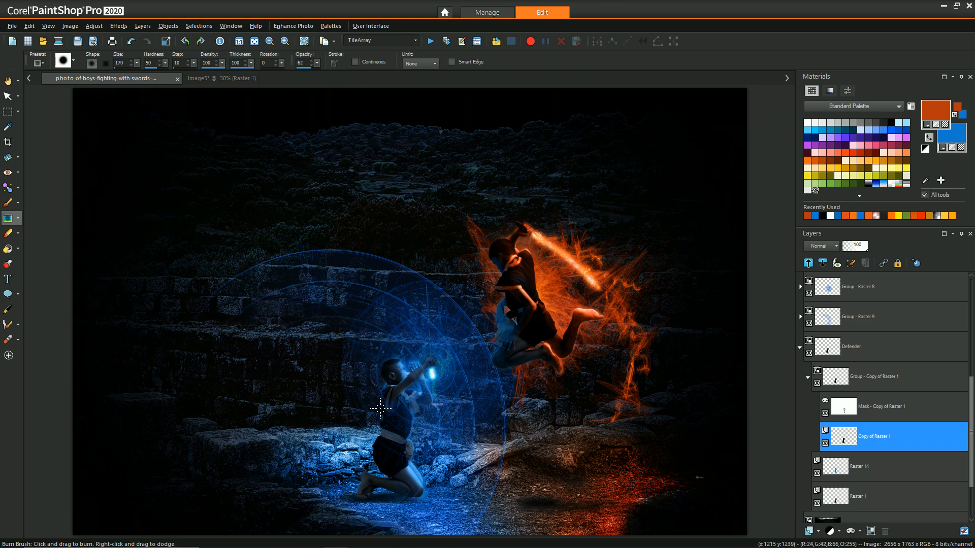
mouse_move(380, 408)
left_mouse_down()
mouse_move(391, 479)
mouse_move(367, 462)
mouse_move(360, 491)
mouse_move(363, 446)
mouse_move(359, 502)
mouse_move(371, 479)
mouse_move(420, 491)
left_mouse_up()
mouse_move(373, 459)
left_mouse_down()
mouse_move(369, 381)
mouse_move(362, 469)
left_mouse_up()
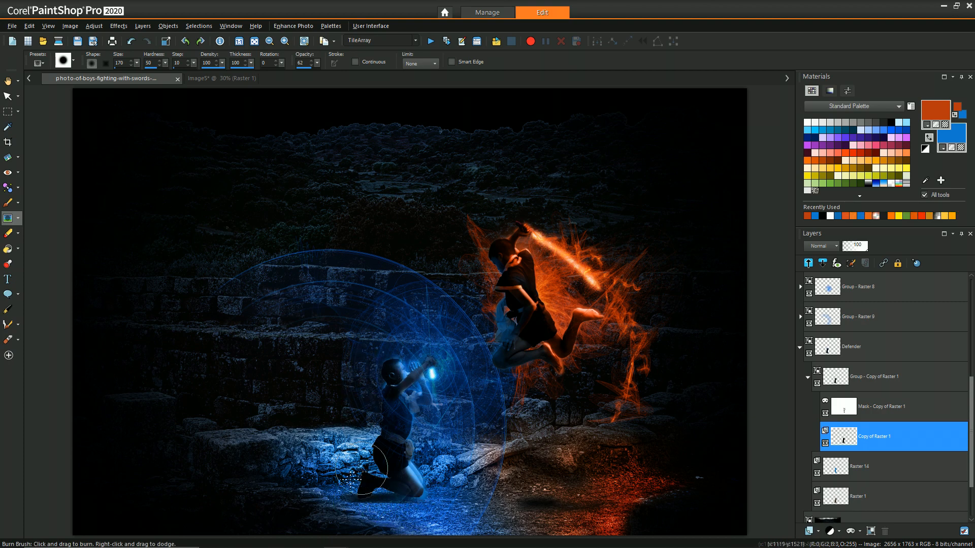
key("ctrl+z")
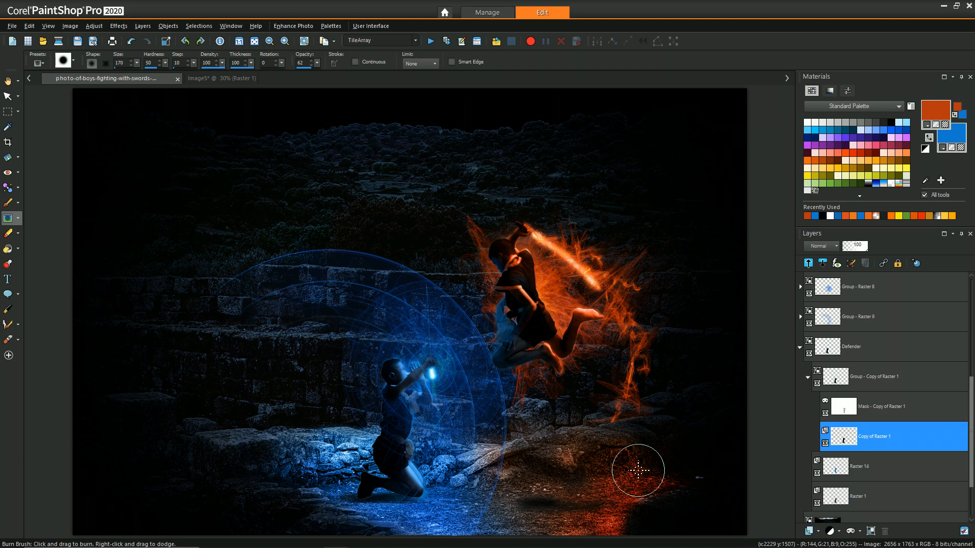
Darken the attacker's legs, torso and head on the Copy of Raster 3 layer using the Burn tool at size 170.
left_click_drag(523, 366, 538, 373)
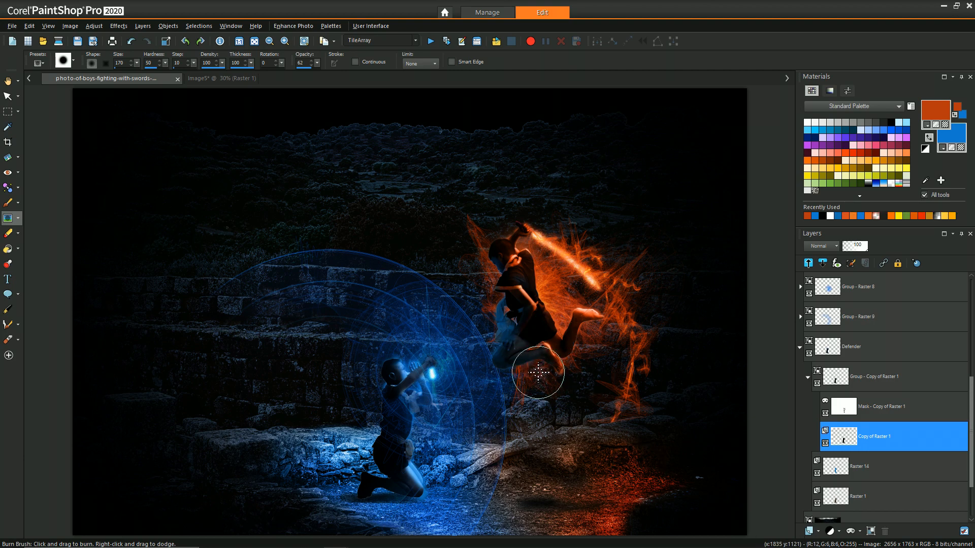
left_click(800, 348)
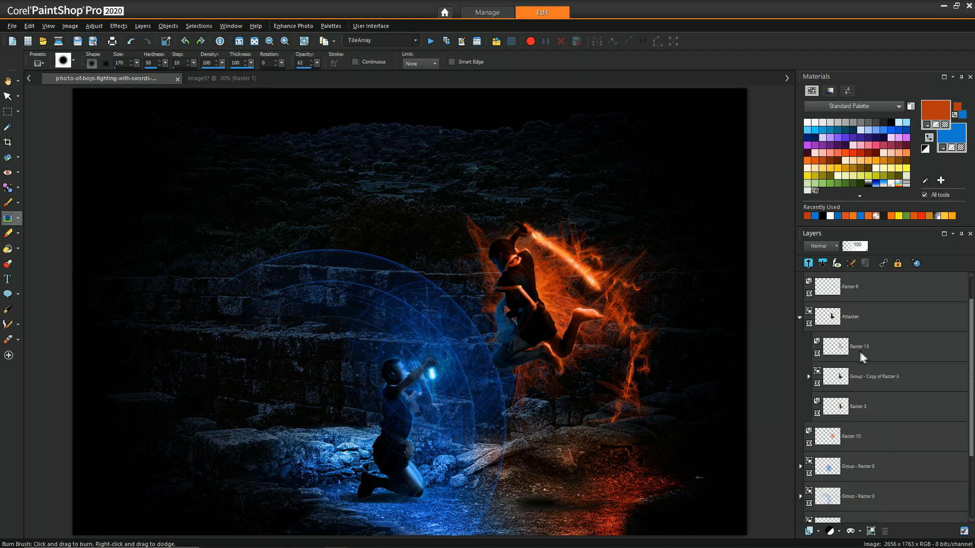
left_click(820, 377)
left_click(808, 377)
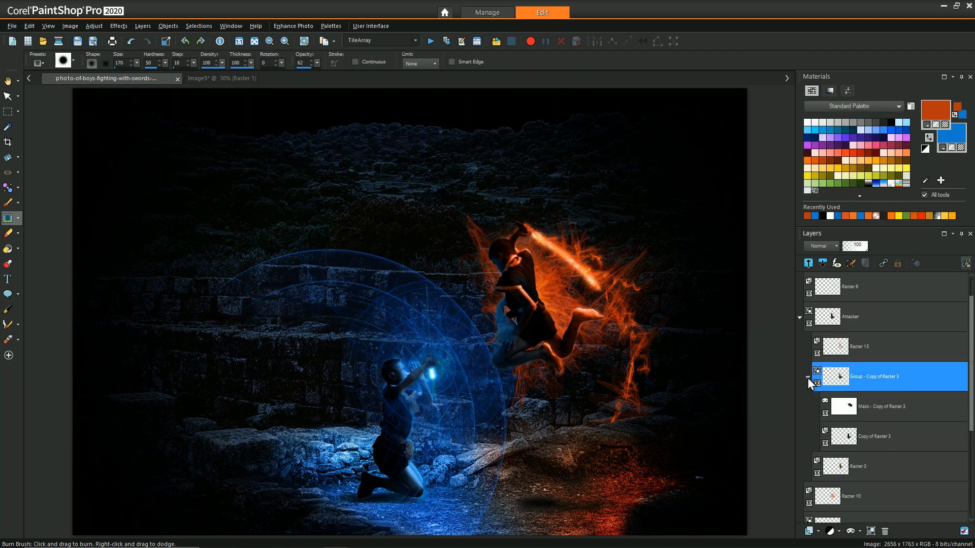
left_click(870, 431)
mouse_move(518, 367)
left_mouse_down()
mouse_move(554, 364)
mouse_move(550, 356)
left_mouse_up()
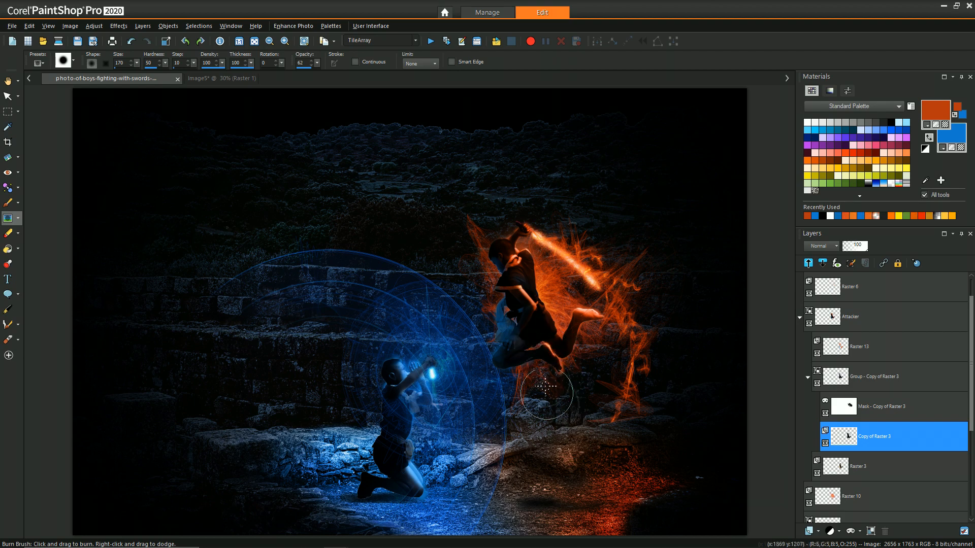
left_click(526, 341)
left_click_drag(518, 285, 526, 337)
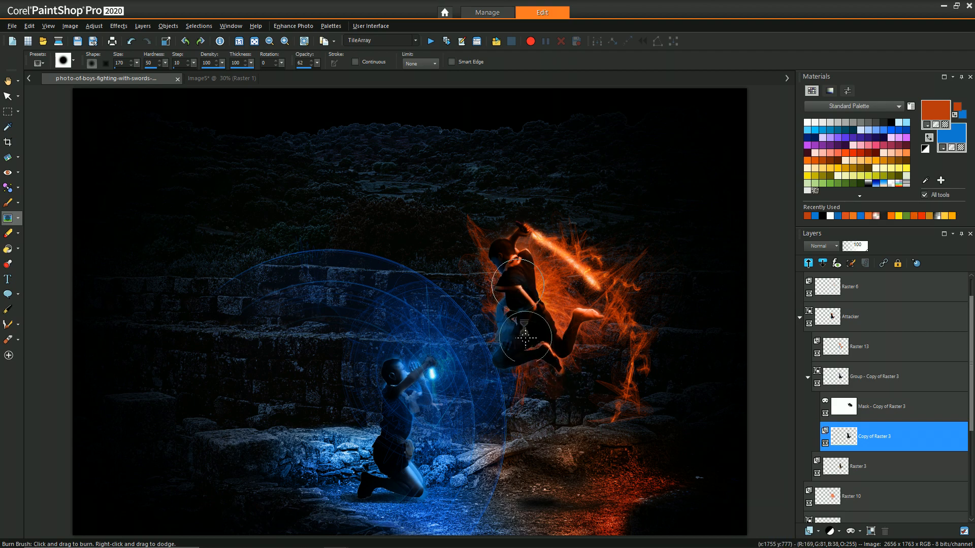
left_click(503, 260)
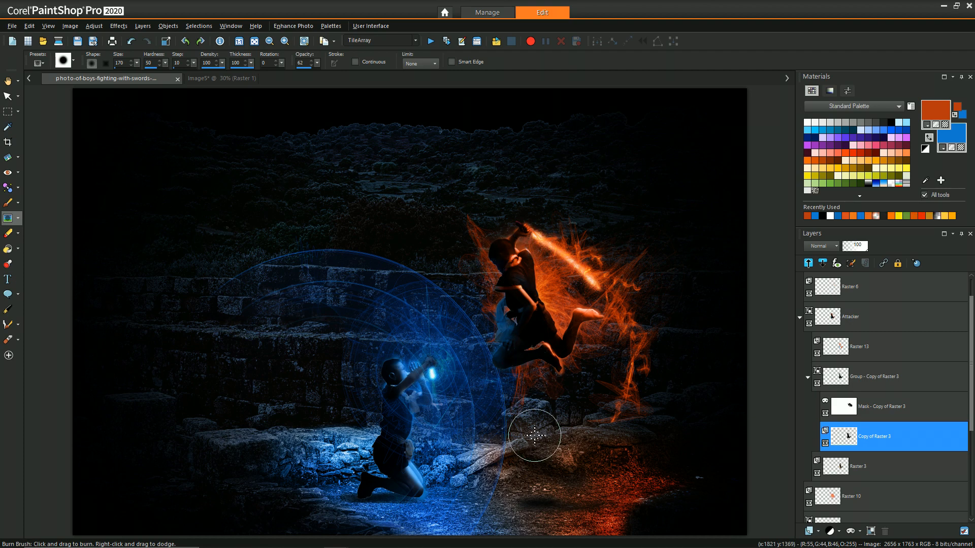
left_click(502, 314)
left_click(520, 315)
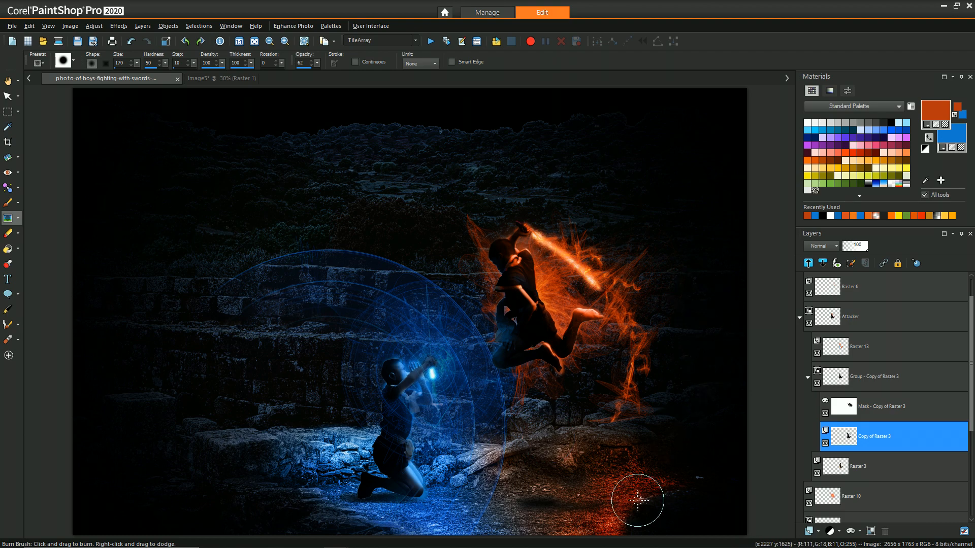
Paint a black ground shadow beneath the defender's legs on Raster 11 in the Background group, with brush size 37 and opacity 100.
scroll(873, 458, "down", 4)
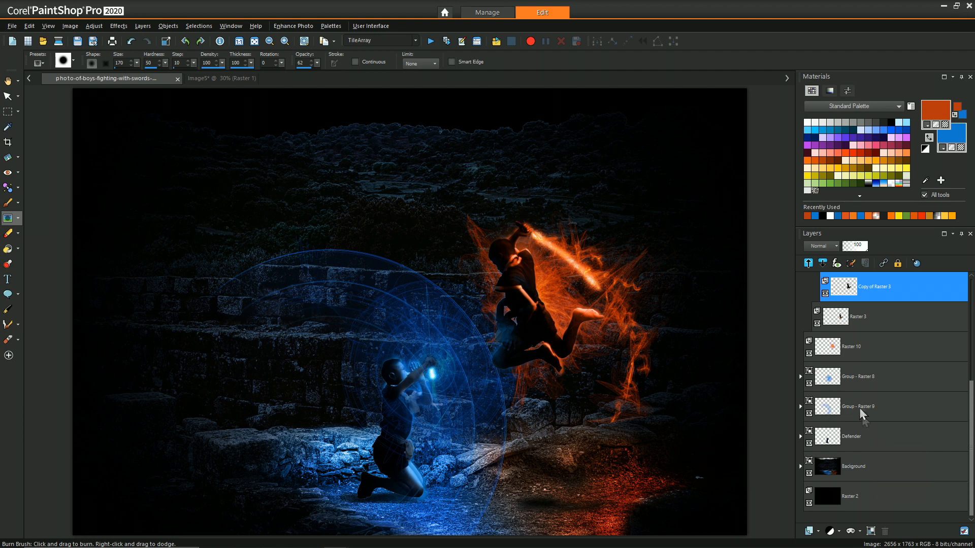
left_click(800, 436)
left_click(801, 436)
left_click(801, 467)
scroll(863, 406, "down", 3)
left_click_drag(863, 376, 851, 334)
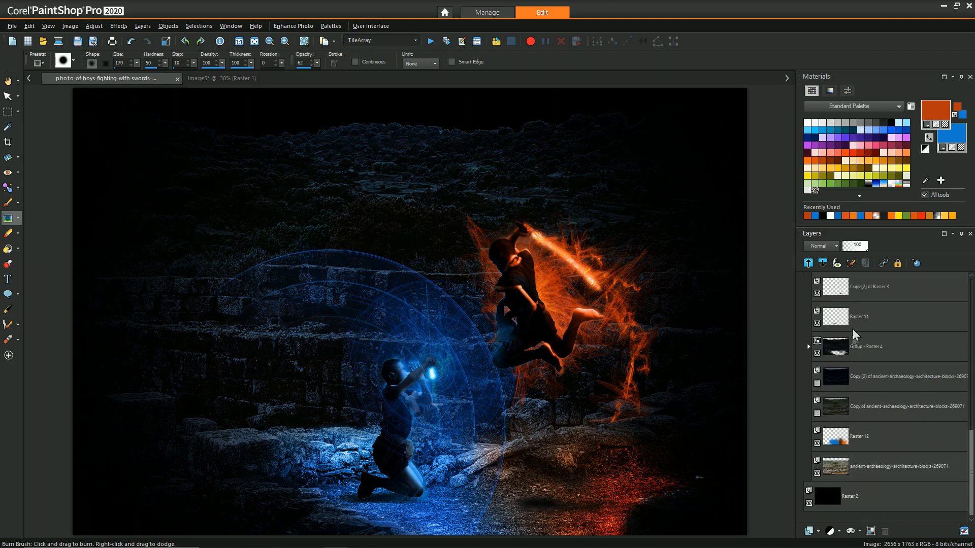
left_click(858, 316)
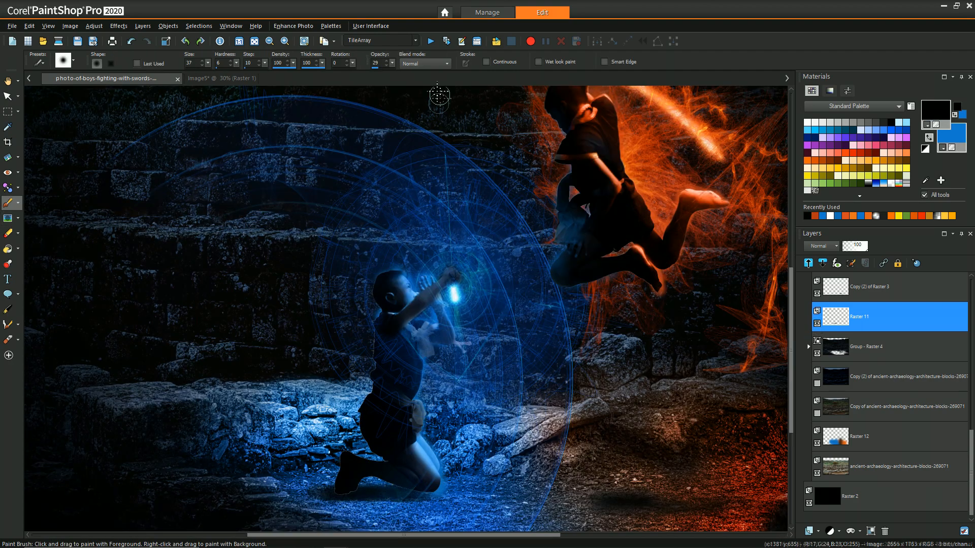
left_click_drag(392, 63, 431, 70)
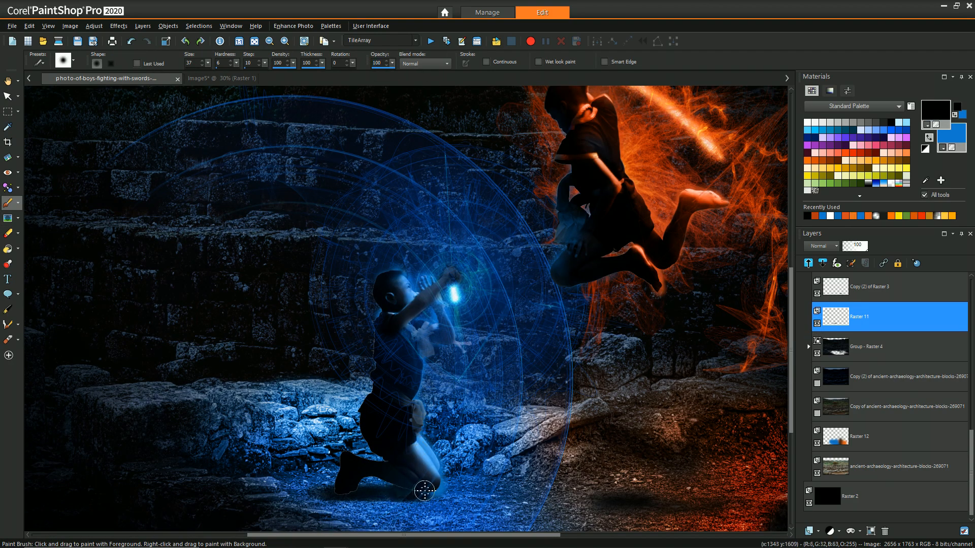
mouse_move(430, 493)
left_mouse_down()
mouse_move(312, 491)
mouse_move(385, 493)
mouse_move(426, 480)
mouse_move(289, 491)
left_mouse_up()
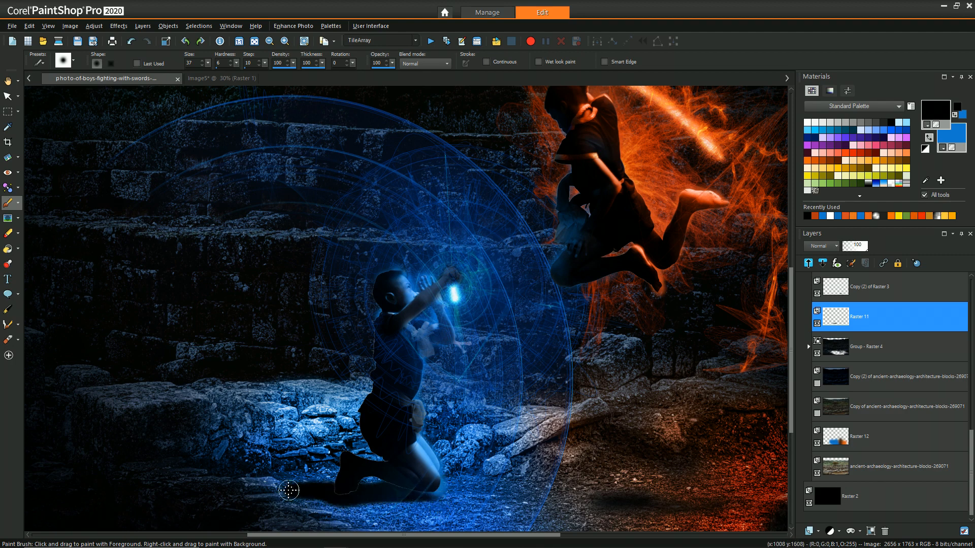
Soften the excess shadow on the ground below the defender with a size 102 eraser.
left_click(8, 233)
mouse_move(304, 520)
left_mouse_down()
mouse_move(391, 517)
mouse_move(312, 516)
left_mouse_up()
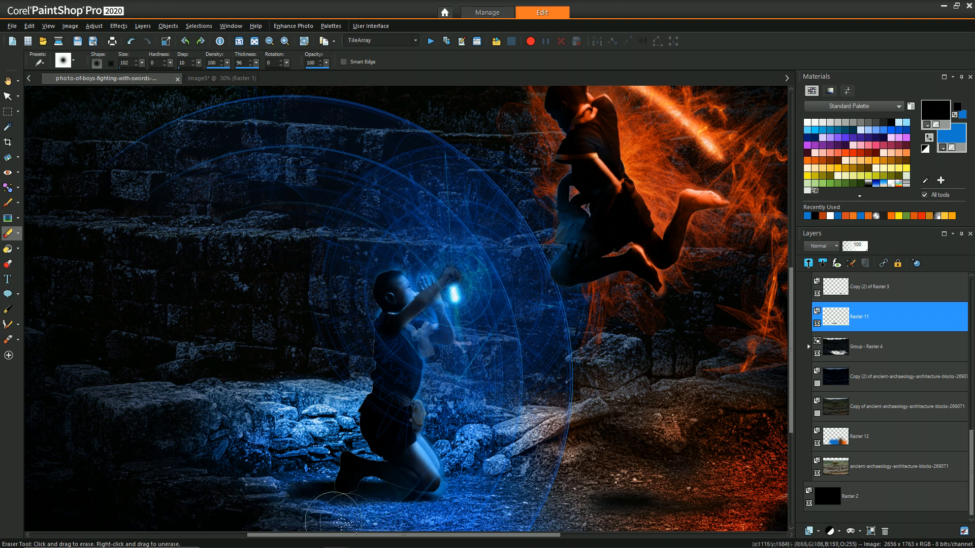
left_click_drag(372, 534, 352, 535)
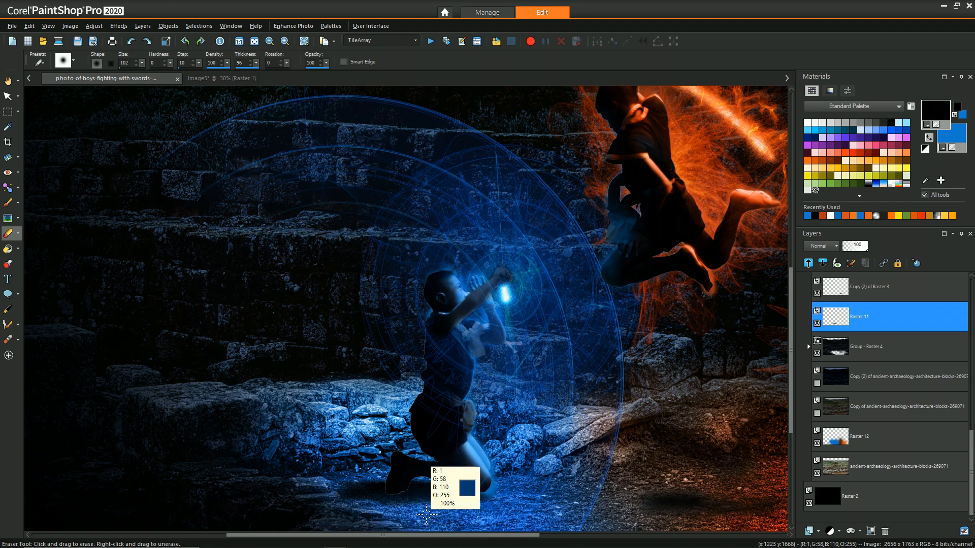
Trim the shadow's front edge along the ground below the defender's feet and knee using a size 47 eraser at hardness 63.
left_click(8, 203)
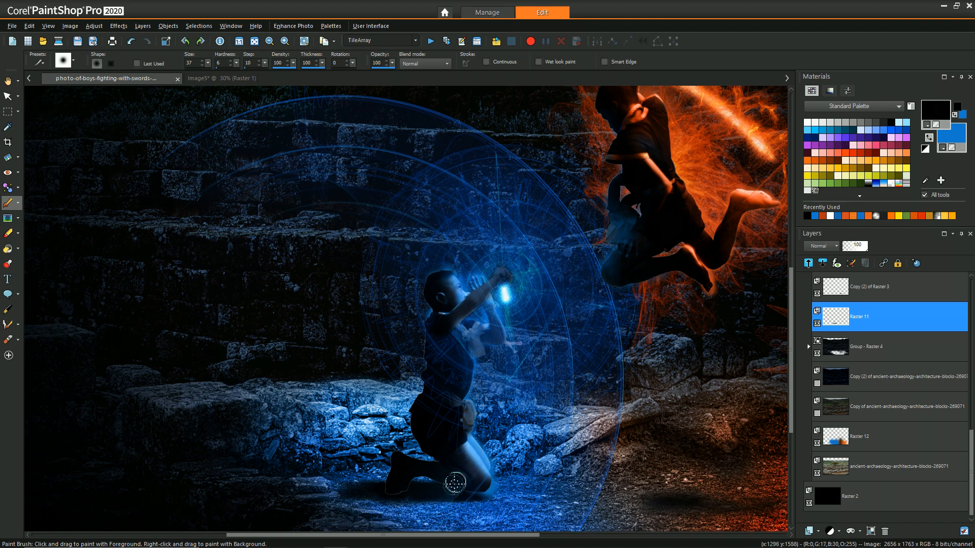
scroll(460, 478, "up", 4)
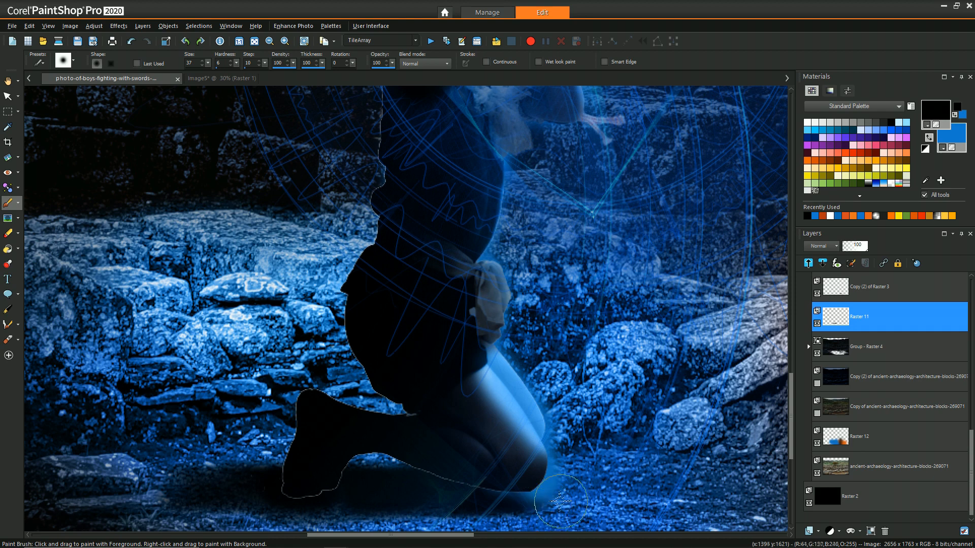
left_click_drag(791, 399, 794, 420)
key("x")
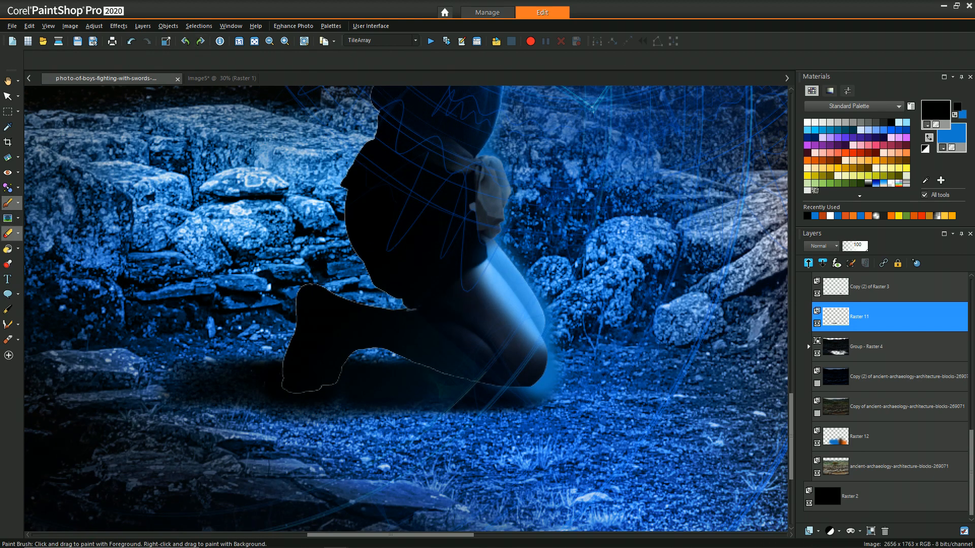
left_click_drag(442, 318, 442, 319)
left_click(169, 65)
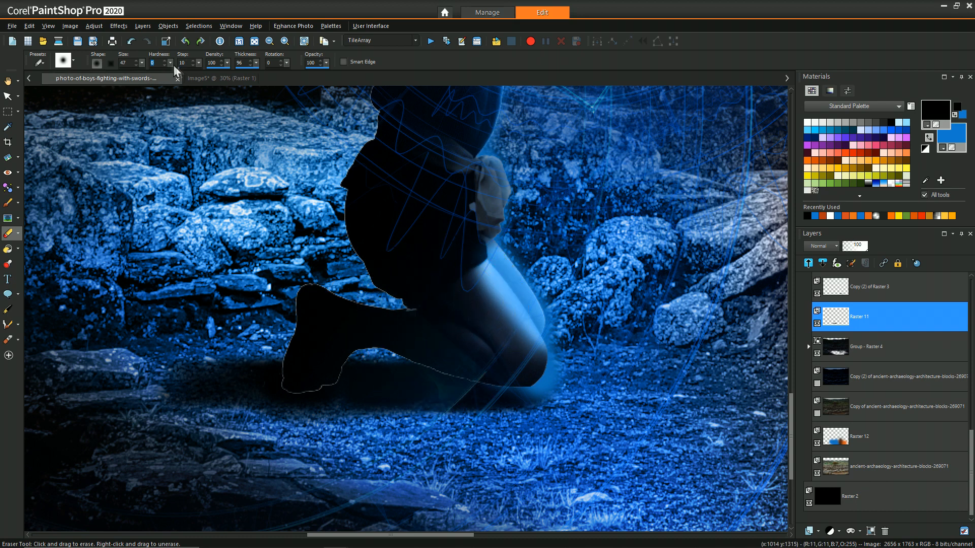
left_click_drag(202, 64, 201, 64)
left_click_drag(428, 423, 529, 421)
mouse_move(390, 435)
left_mouse_down()
mouse_move(421, 429)
mouse_move(390, 426)
left_mouse_up()
left_click_drag(490, 422, 565, 409)
left_click_drag(444, 420, 489, 418)
mouse_move(501, 370)
left_mouse_down()
mouse_move(520, 372)
mouse_move(489, 380)
left_mouse_up()
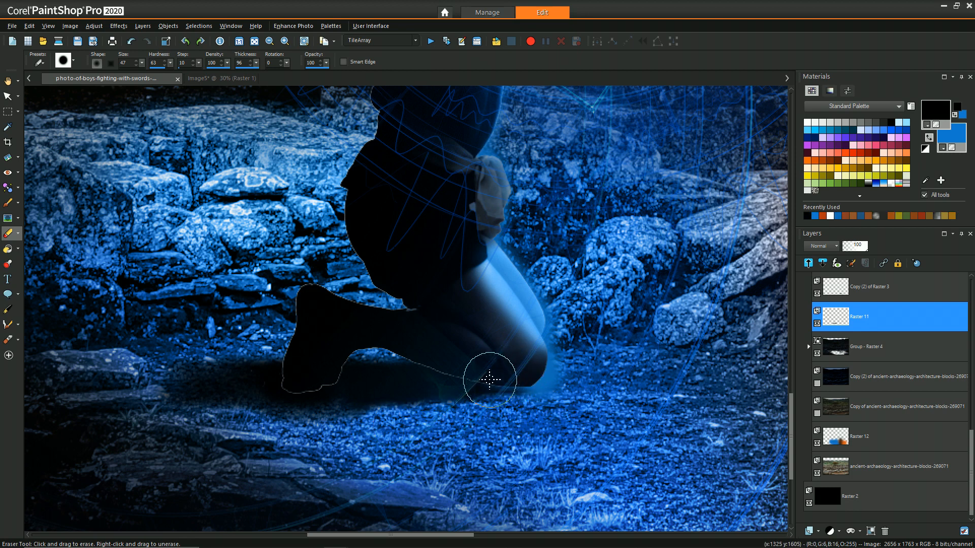
mouse_move(287, 415)
left_mouse_down()
mouse_move(300, 401)
mouse_move(477, 443)
left_mouse_up()
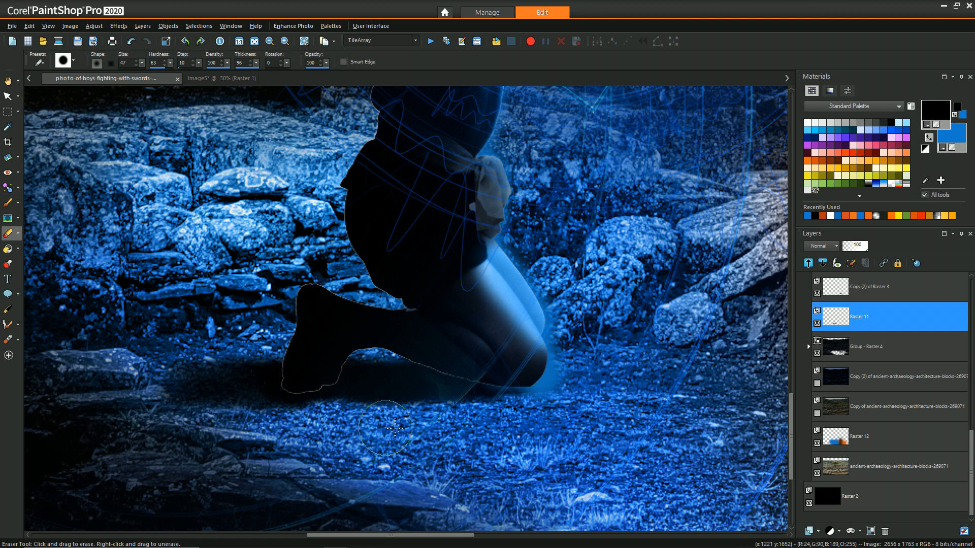
Try to erase the outline along the defender's rear foot on the Copy of Raster 1 layer, and undo the stroke.
left_click_drag(972, 445, 970, 307)
left_click(807, 377)
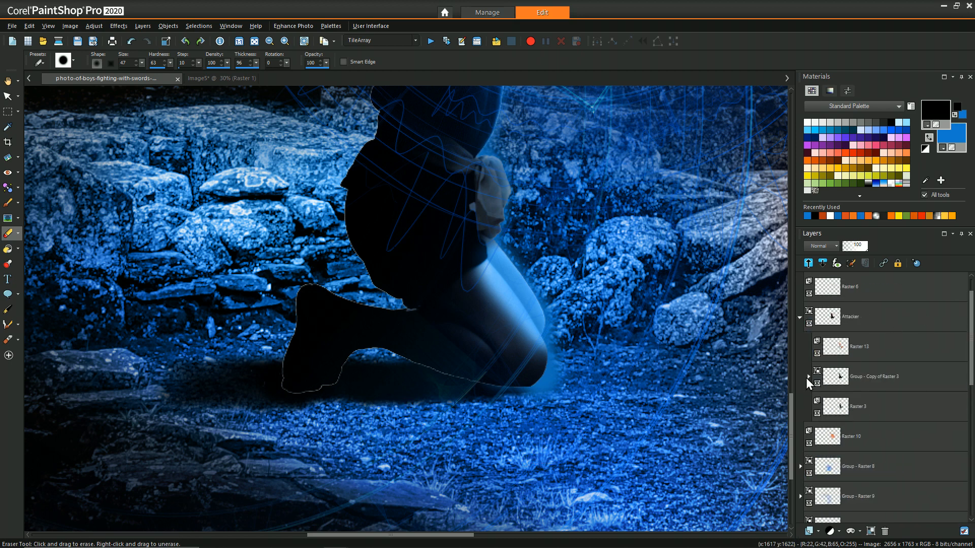
left_click(800, 318)
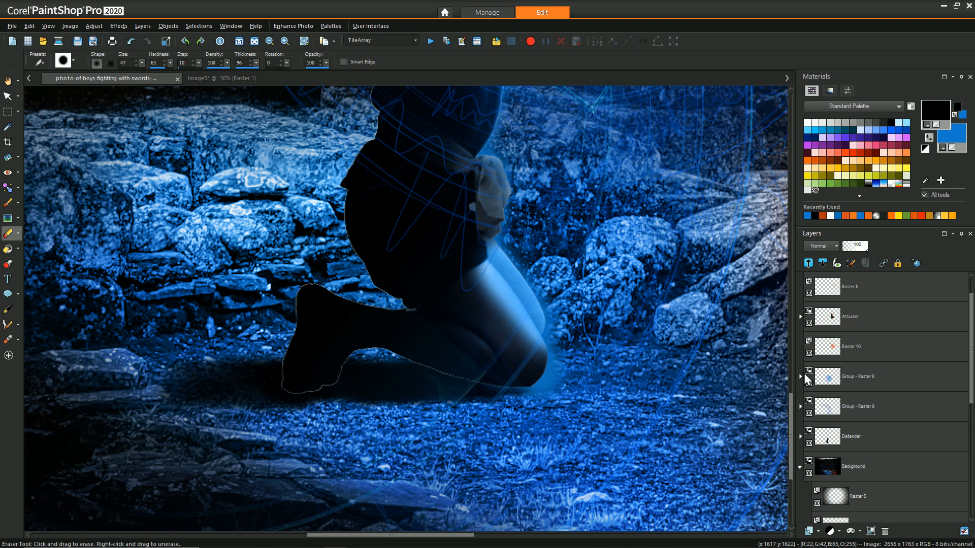
left_click(801, 437)
scroll(827, 431, "down", 1)
left_click(862, 472)
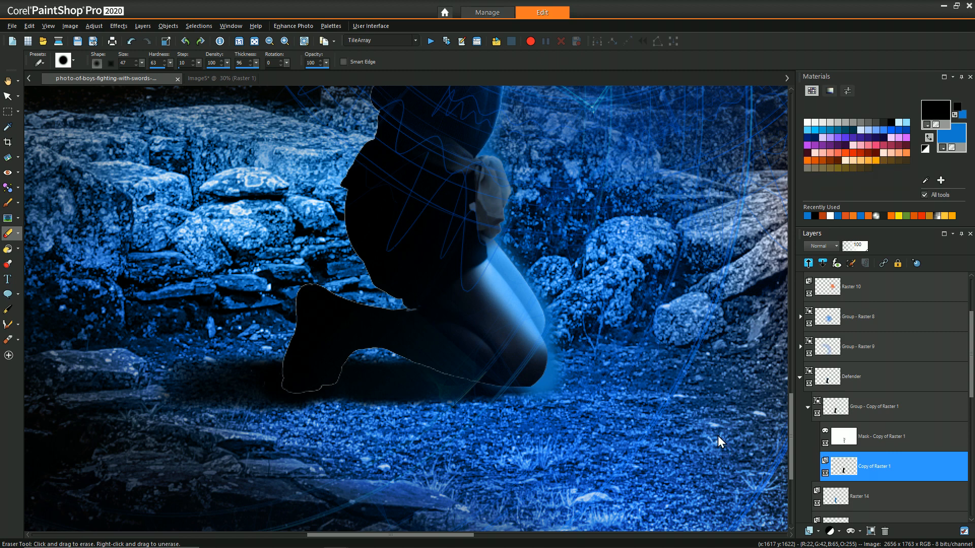
left_click_drag(275, 299, 276, 327)
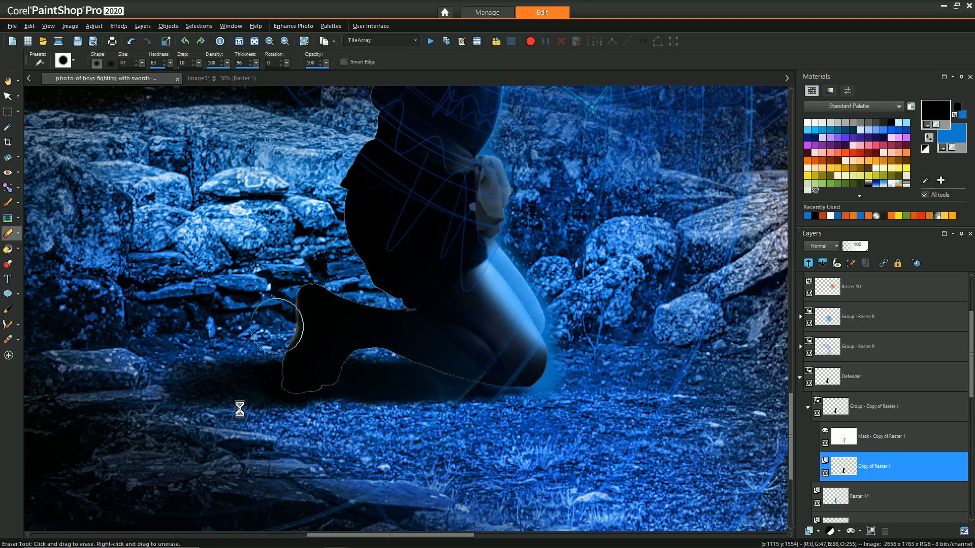
key("ctrl+z")
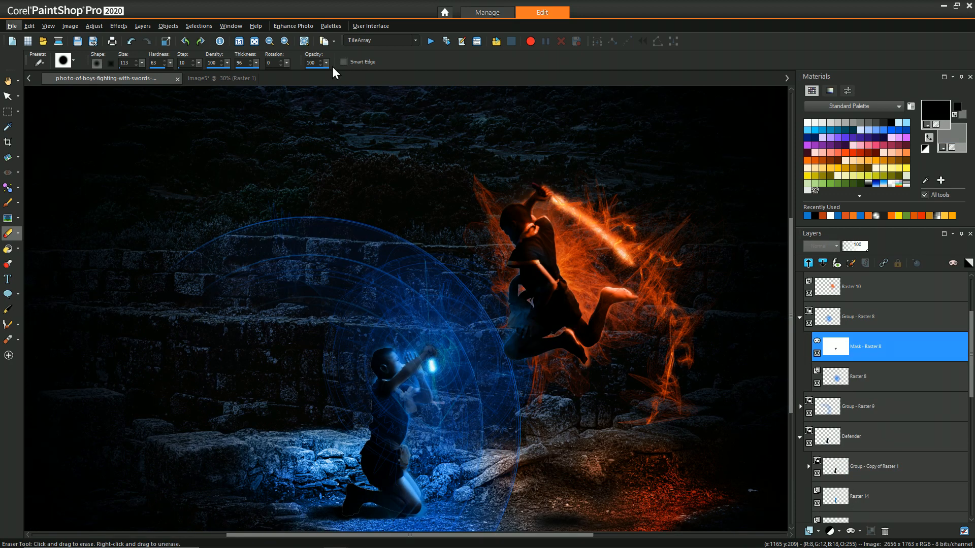
Erase over the defender's torso on the Mask - Raster 8 layer using a size 166 eraser at opacity 64.
left_click_drag(312, 66, 309, 66)
mouse_move(396, 398)
left_mouse_down()
mouse_move(399, 418)
mouse_move(388, 410)
left_mouse_up()
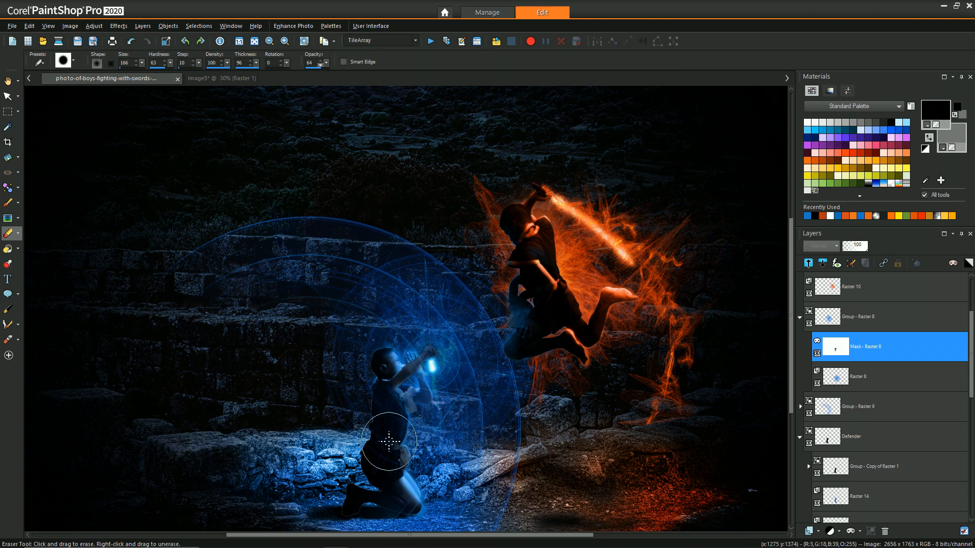
scroll(392, 346, "down", 3)
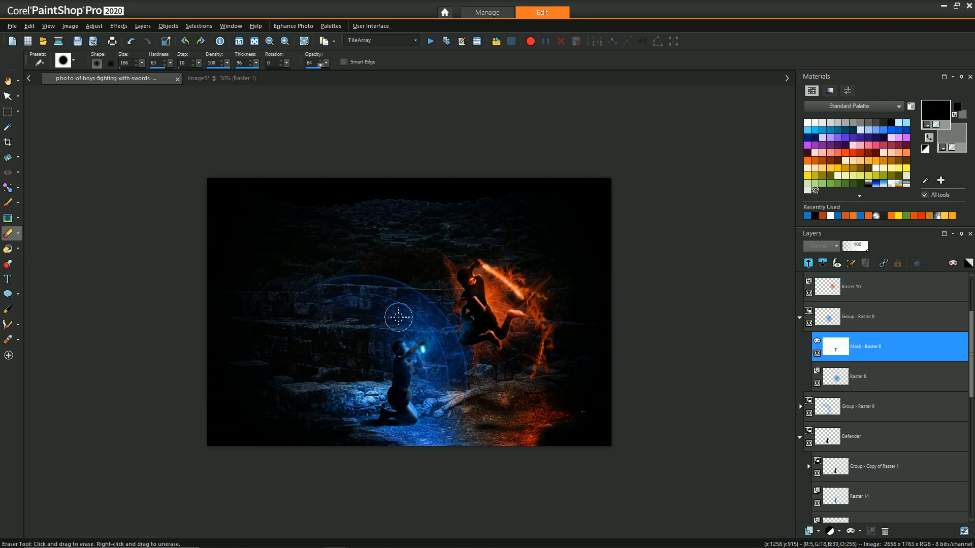
Select the Raster 12 layer and sample a dark orange-red from the attacker's flames as the foreground colour.
scroll(399, 317, "up", 1)
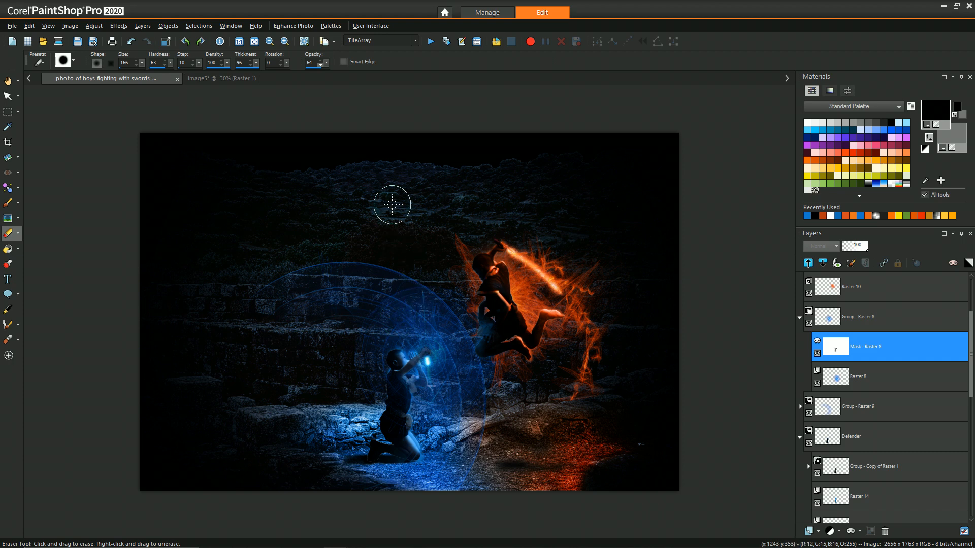
scroll(863, 417, "down", 5)
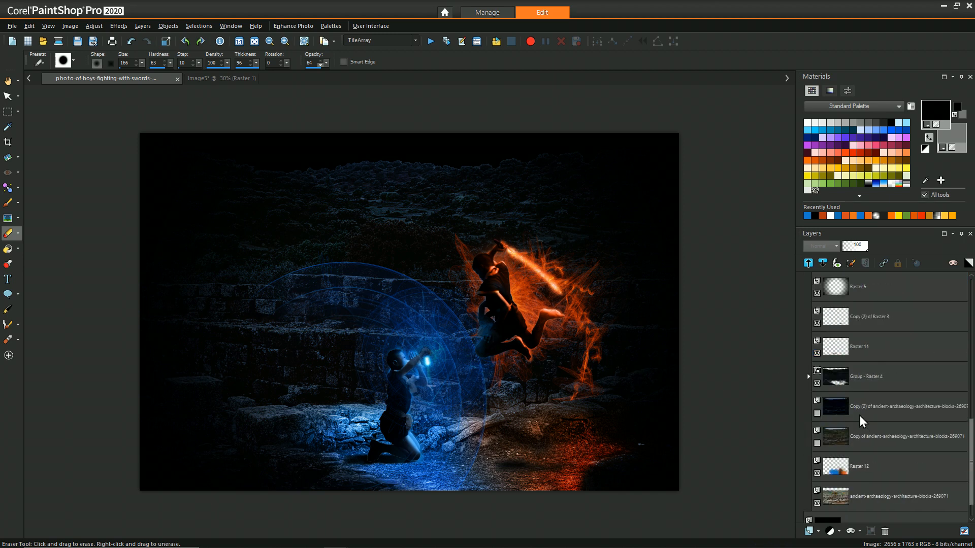
scroll(861, 420, "down", 1)
left_click(860, 437)
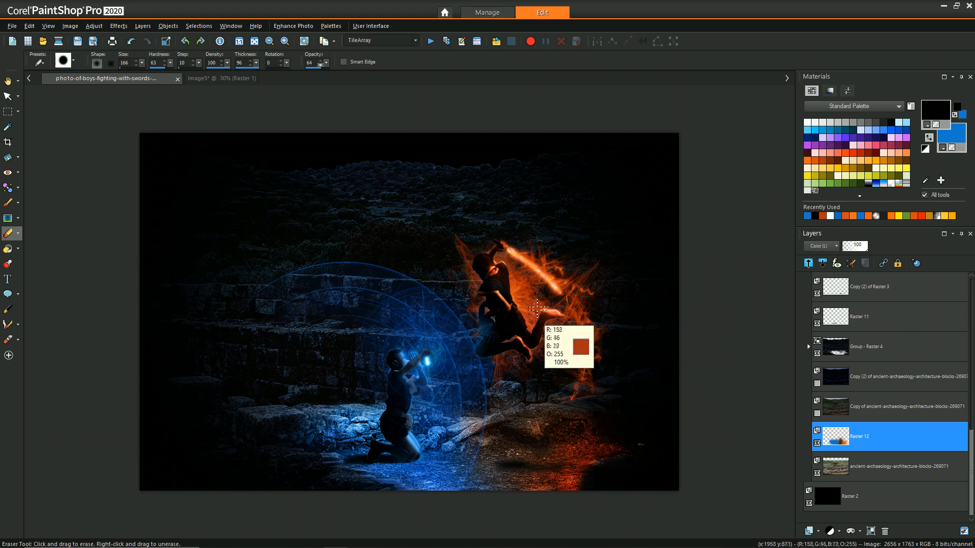
left_click(538, 305, "ctrl")
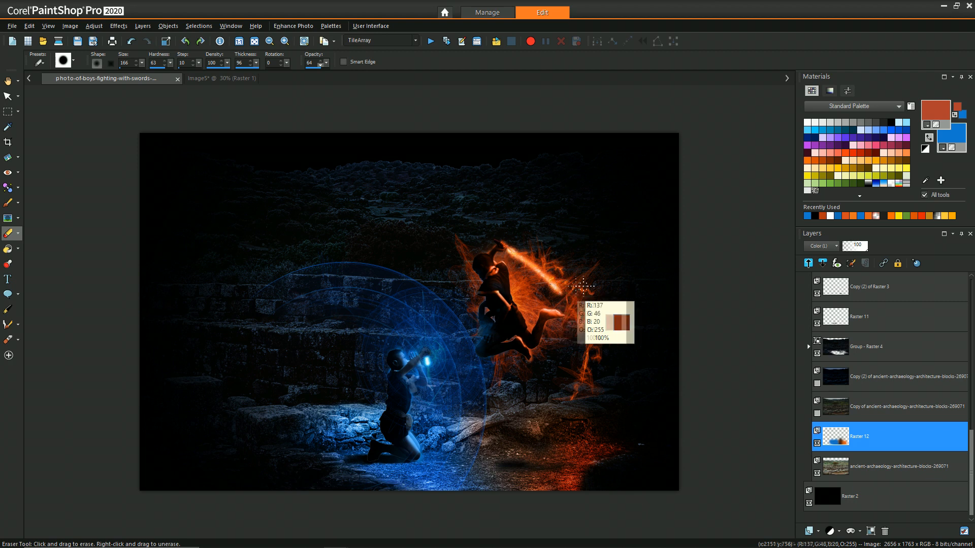
left_click(580, 295, "ctrl")
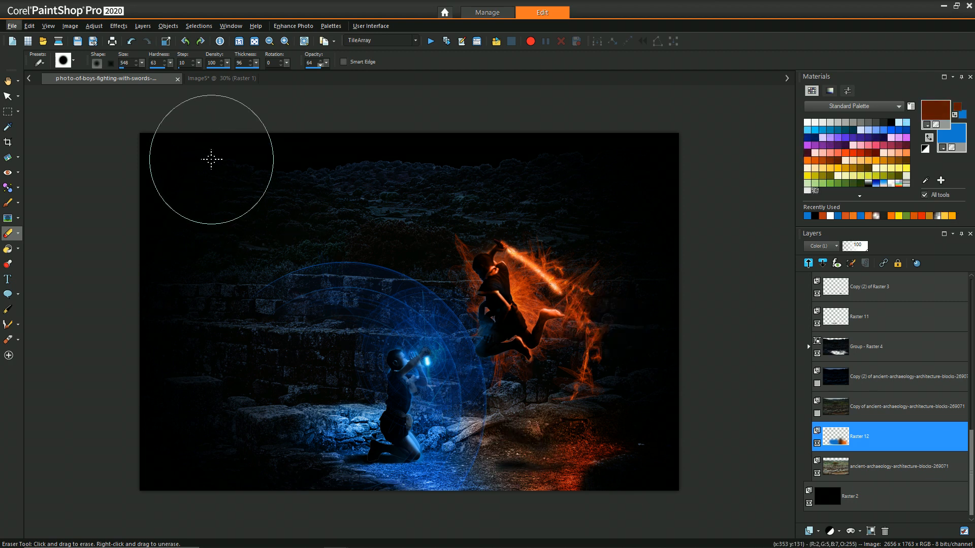
Paint the dark orange-red over the ground below the attacker with a size 597 paint brush on Raster 12.
left_click(8, 203)
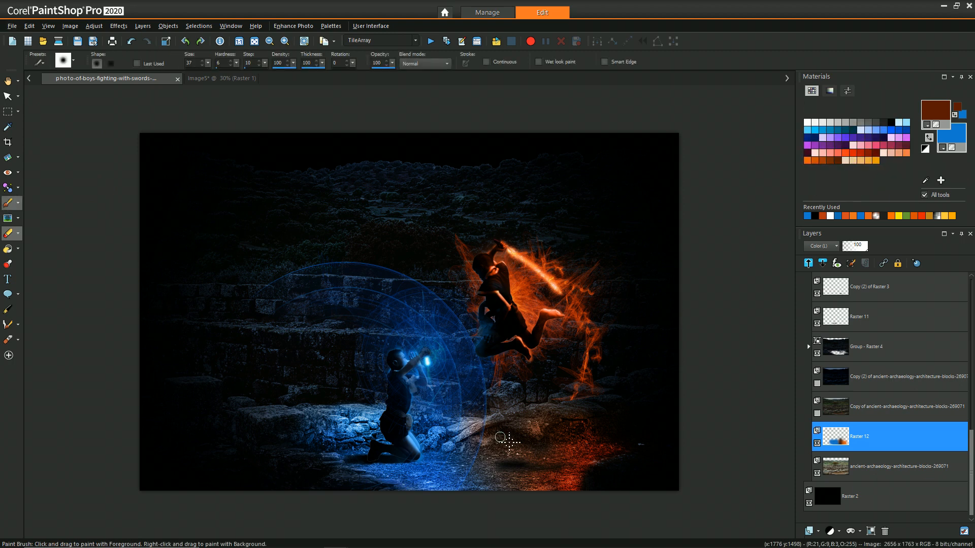
mouse_move(487, 429)
left_mouse_down()
mouse_move(514, 451)
mouse_move(516, 431)
mouse_move(525, 440)
left_mouse_up()
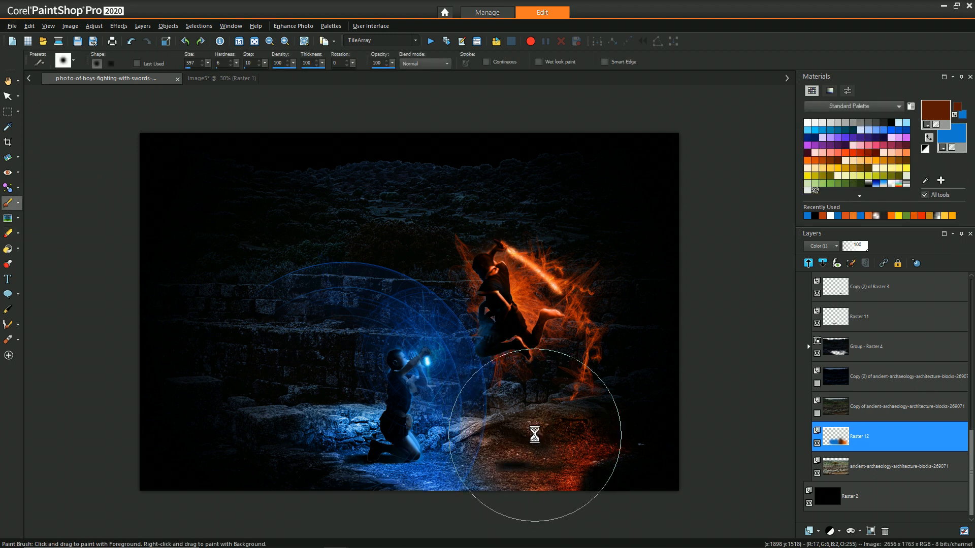
left_click(533, 436)
left_click(581, 486)
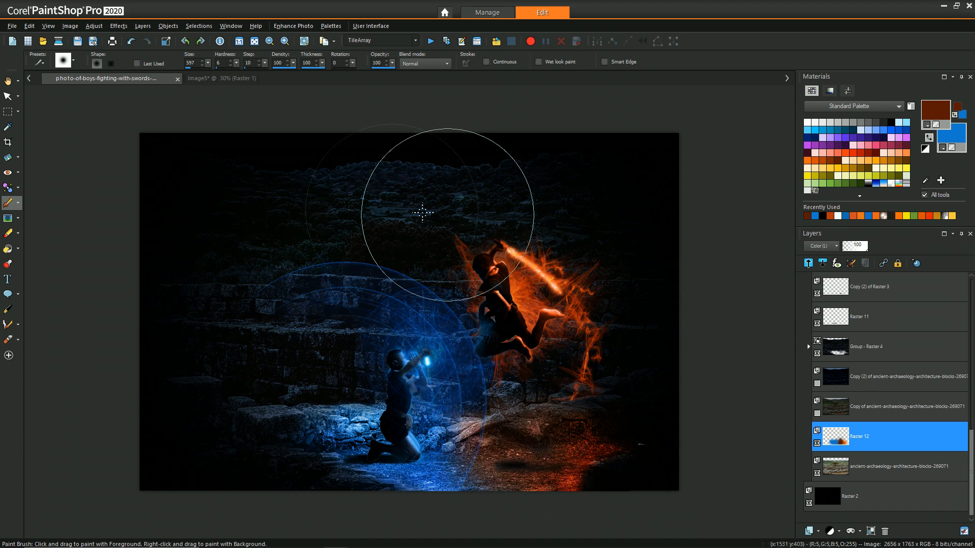
left_click(7, 81)
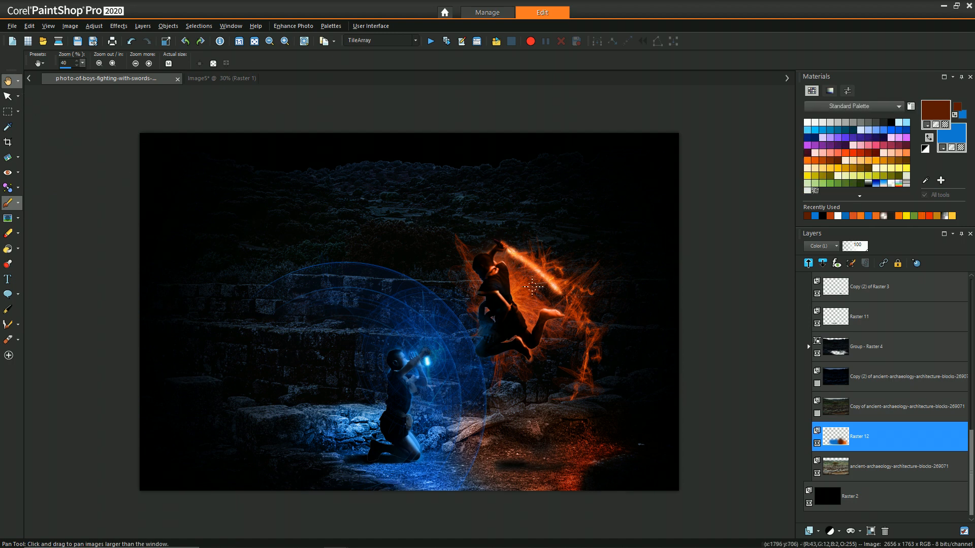
Expand Group - Raster 4 and look through the neighbouring background layers.
mouse_move(884, 427)
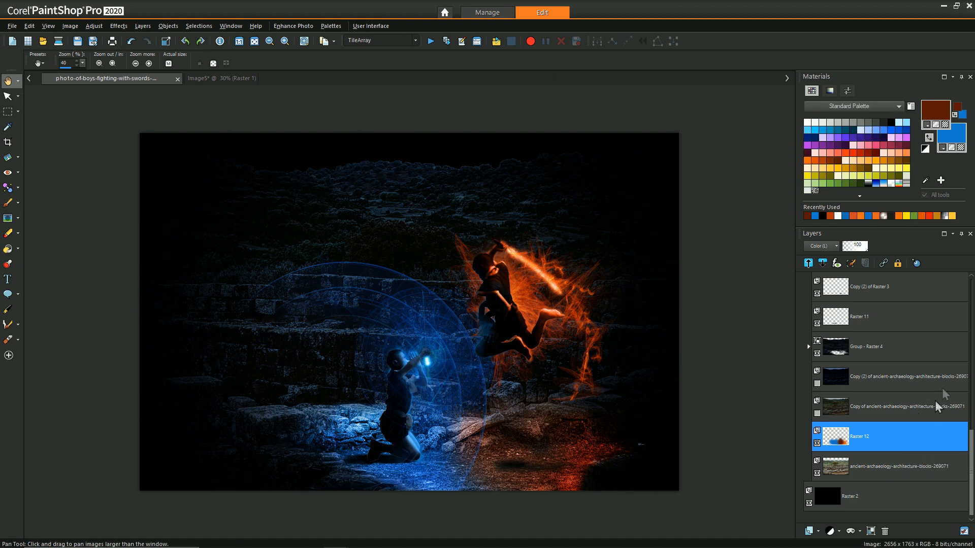
left_click_drag(971, 449, 967, 436)
scroll(810, 373, "up", 1)
left_click(807, 407)
scroll(874, 456, "down", 3)
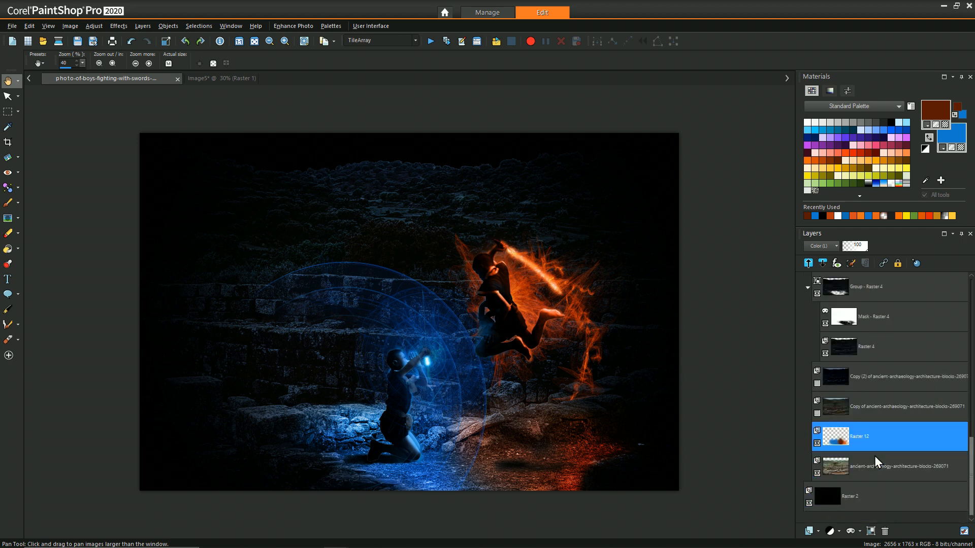
scroll(851, 381, "up", 3)
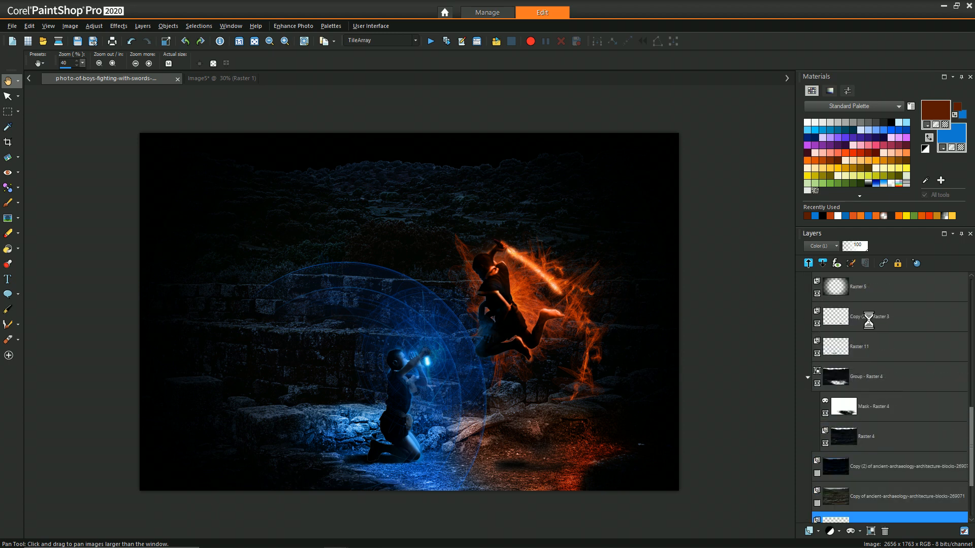
Set the Copy (2) of Raster 3 layer to Hard Light blending at 75 opacity.
left_click(868, 320)
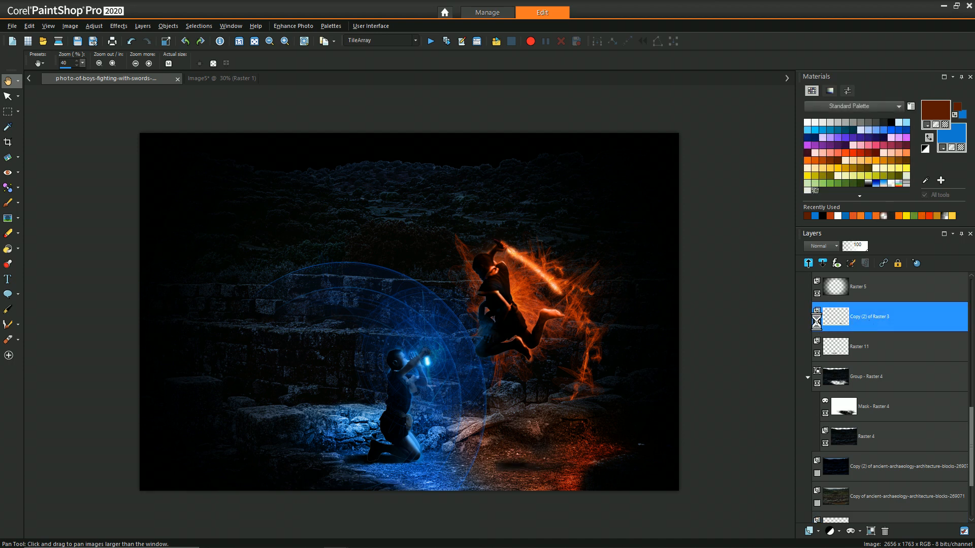
left_click(836, 247)
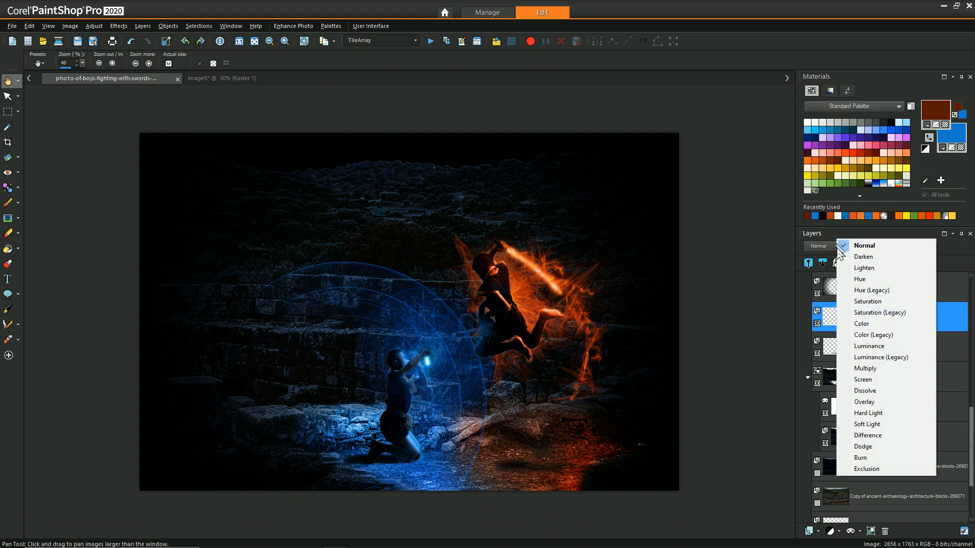
left_click(877, 413)
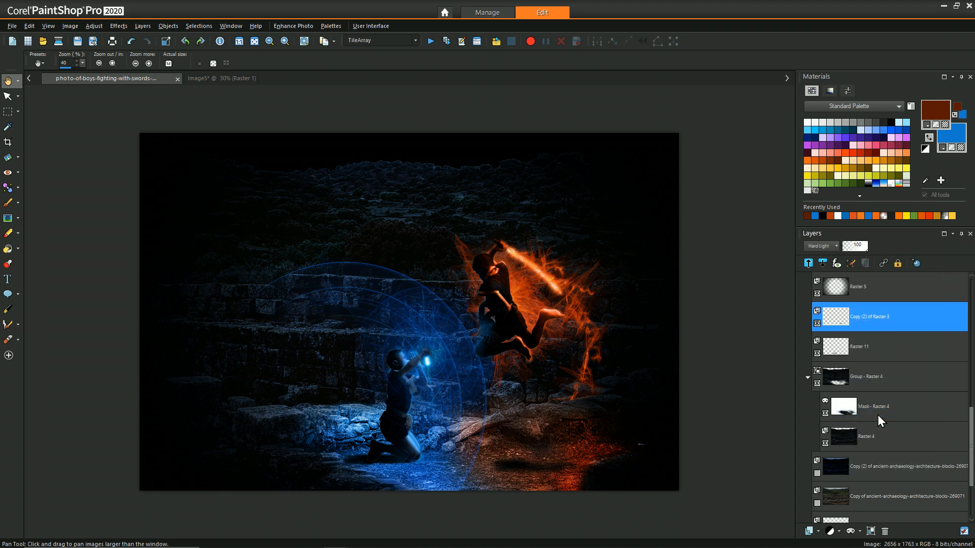
left_click(860, 248)
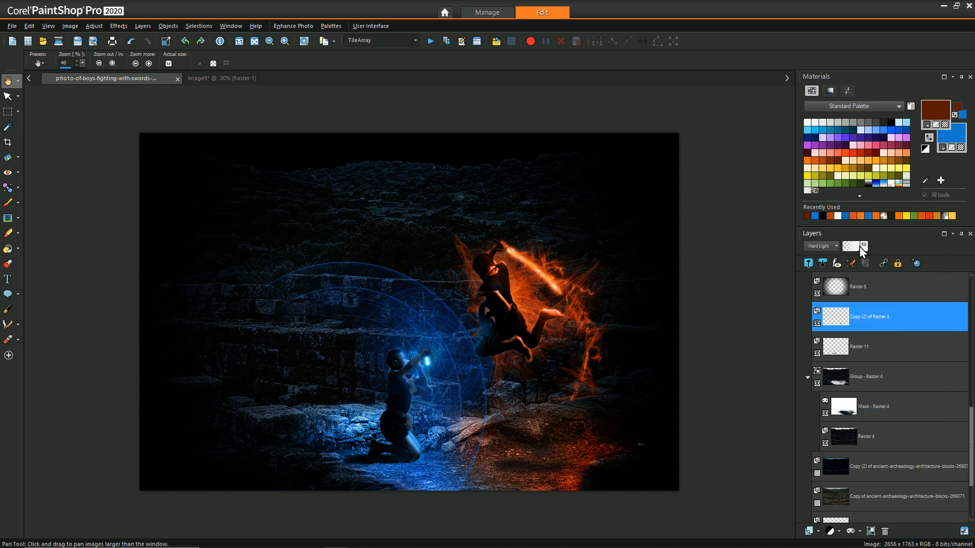
left_click(863, 248)
left_click(861, 248)
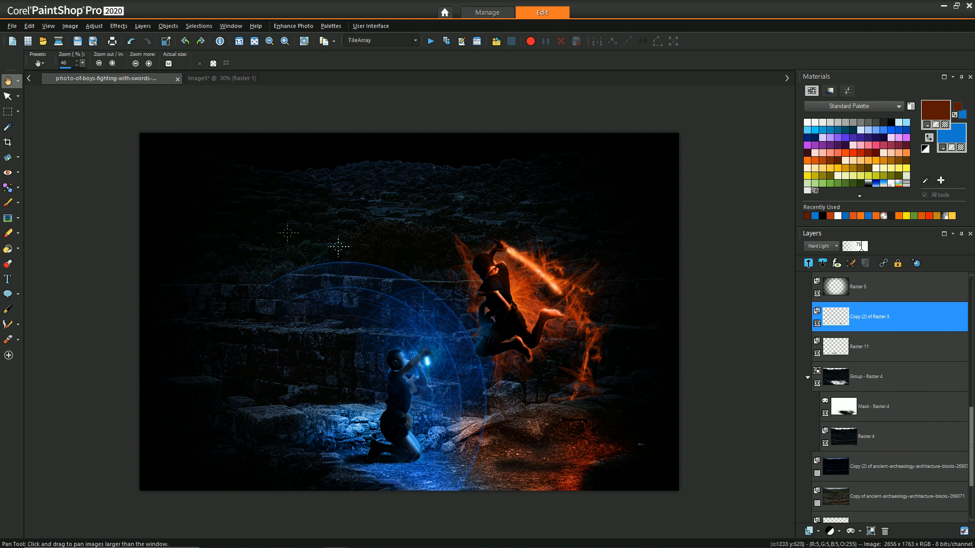
Start cropping the composite and set the crop frame to 16 x 9 proportions.
left_click(8, 142)
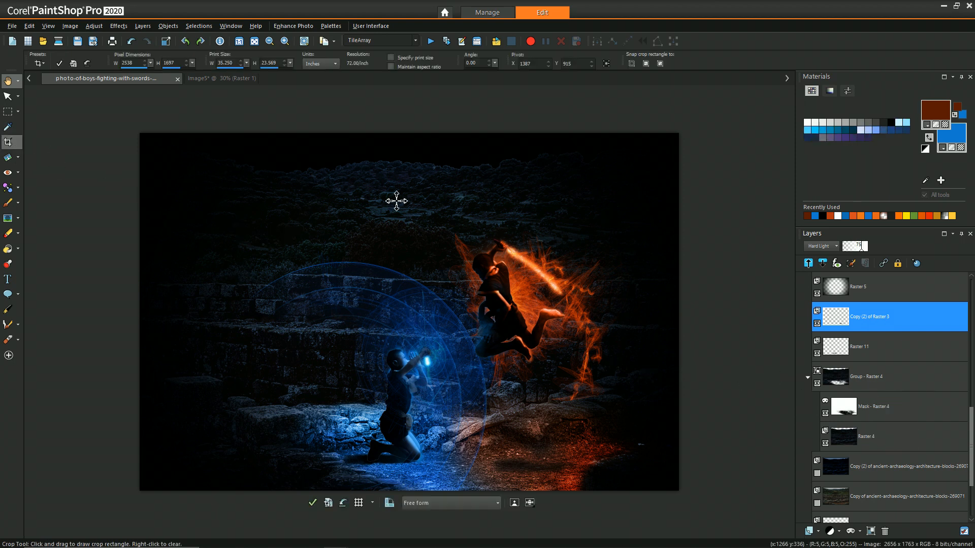
left_click_drag(140, 134, 164, 146)
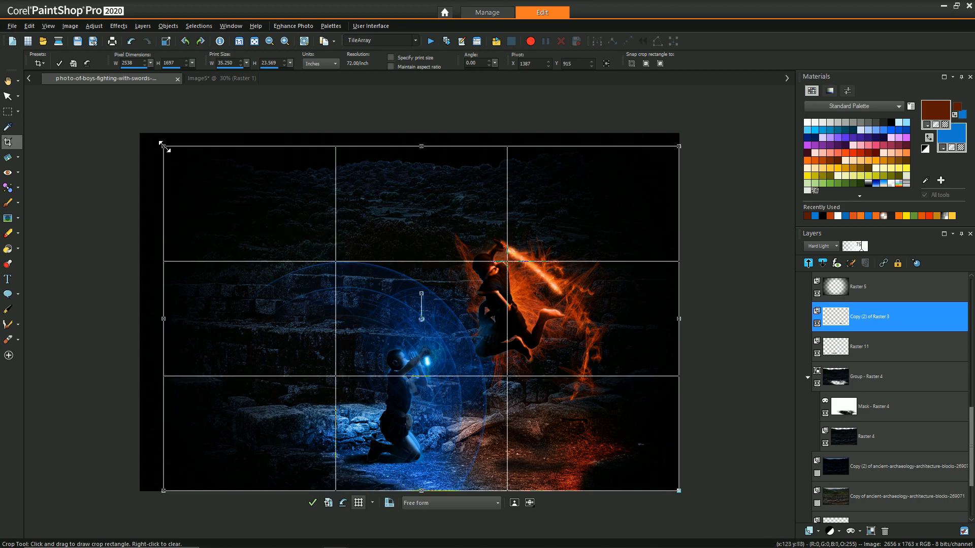
left_click(495, 503)
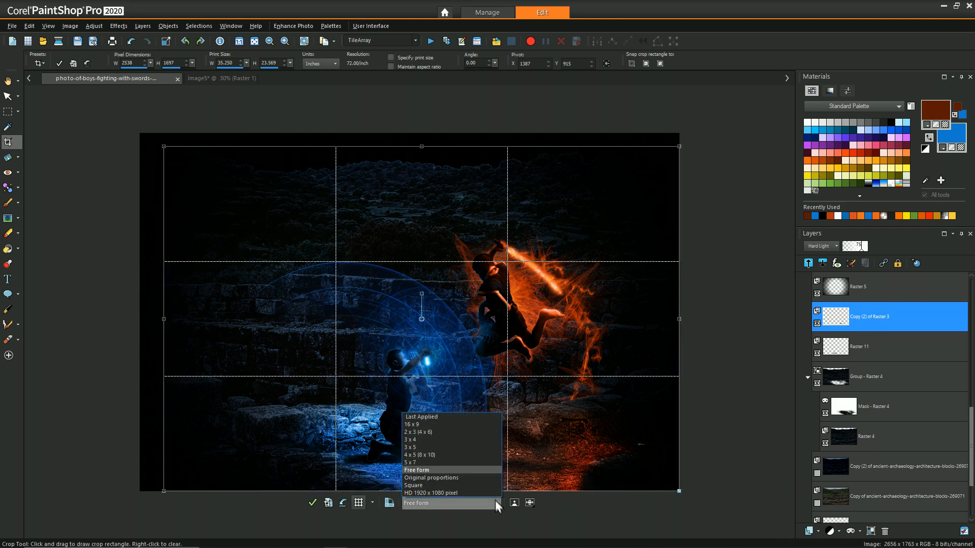
left_click(469, 412)
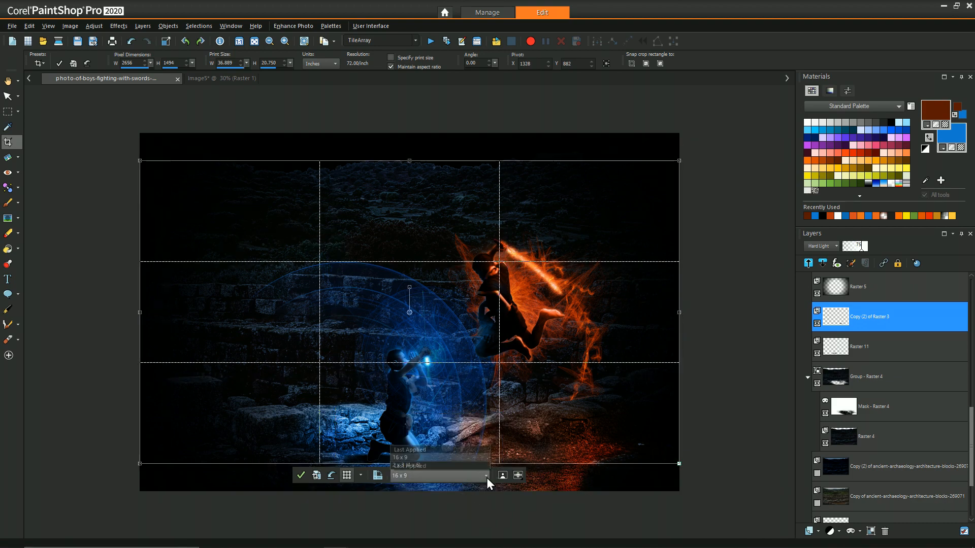
Try the HD 1920 x 1080 pixel crop preset and shift the frame lower around both fighters.
left_click(486, 476)
left_click(450, 465)
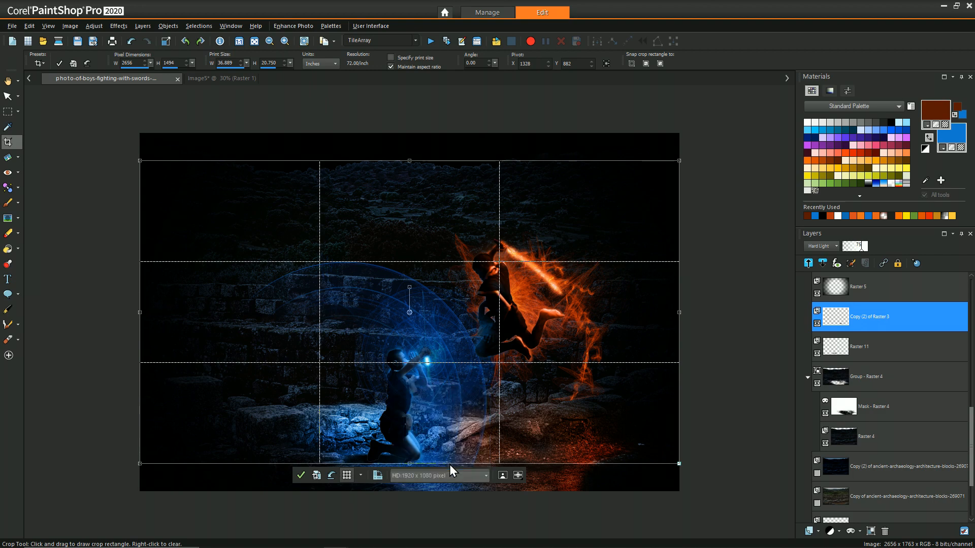
mouse_move(568, 205)
left_mouse_down()
mouse_move(561, 272)
mouse_move(585, 259)
mouse_move(576, 249)
left_mouse_up()
mouse_move(456, 302)
left_mouse_down()
mouse_move(437, 322)
mouse_move(101, 499)
left_mouse_up()
left_click_drag(126, 543, 174, 516)
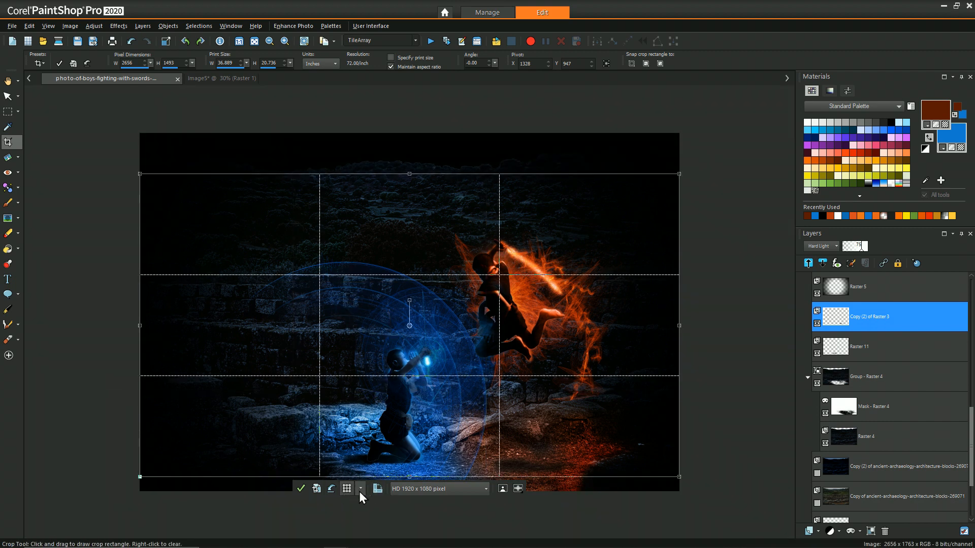
Try a Square crop frame and shift it sideways to enclose both fighters.
left_click(449, 489)
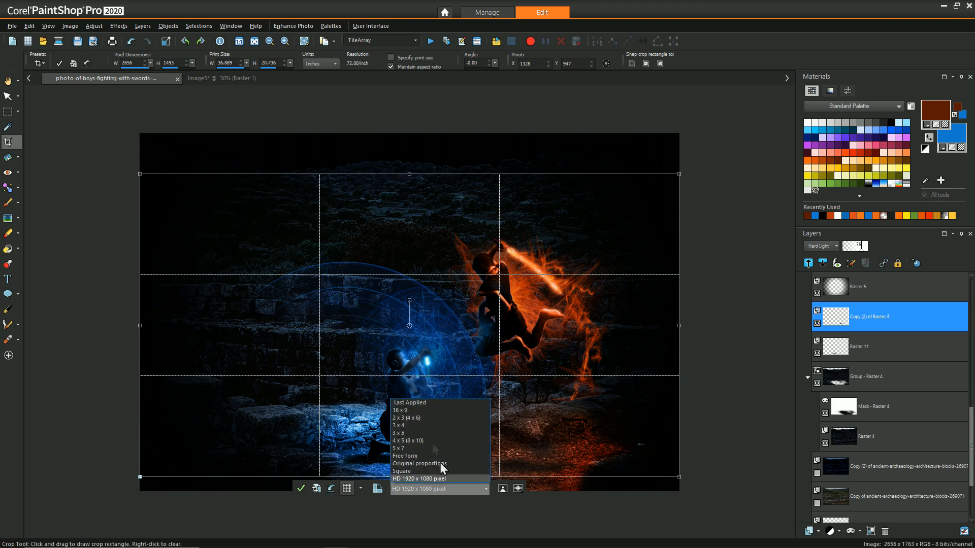
left_click(428, 474)
left_click_drag(472, 342, 513, 345)
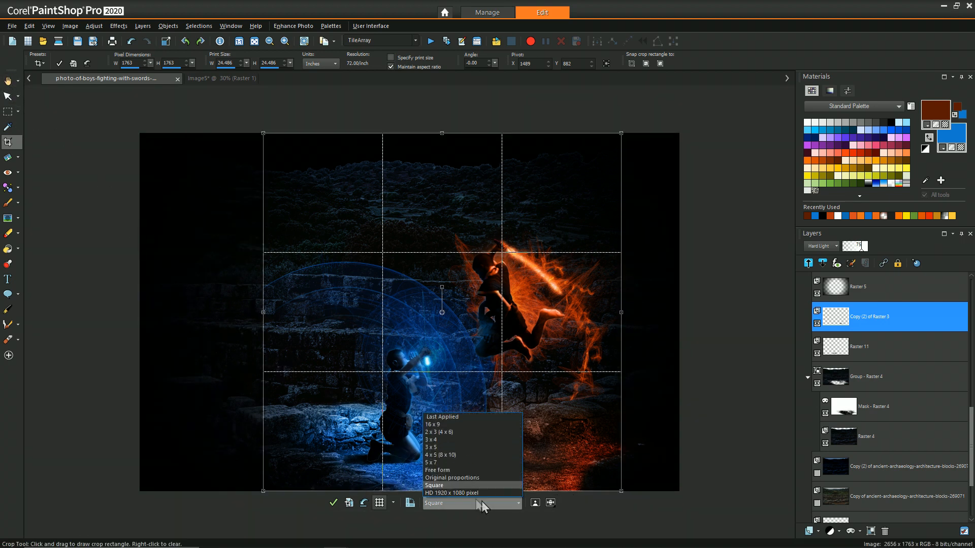
Crop the composite in Free form to 2131 x 1531 pixels around both fighters, trimming the dark upper and outer areas.
left_click(483, 502)
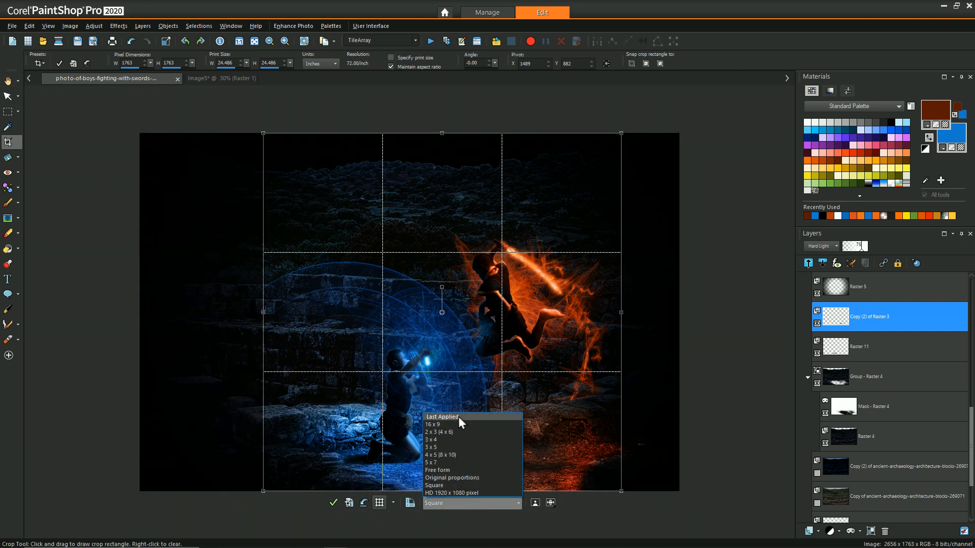
left_click(460, 471)
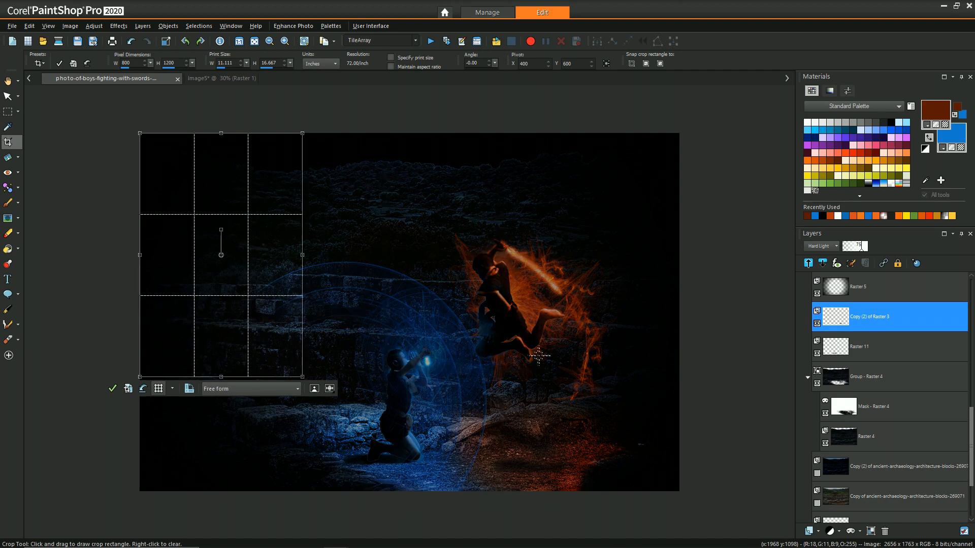
left_click_drag(251, 261, 393, 332)
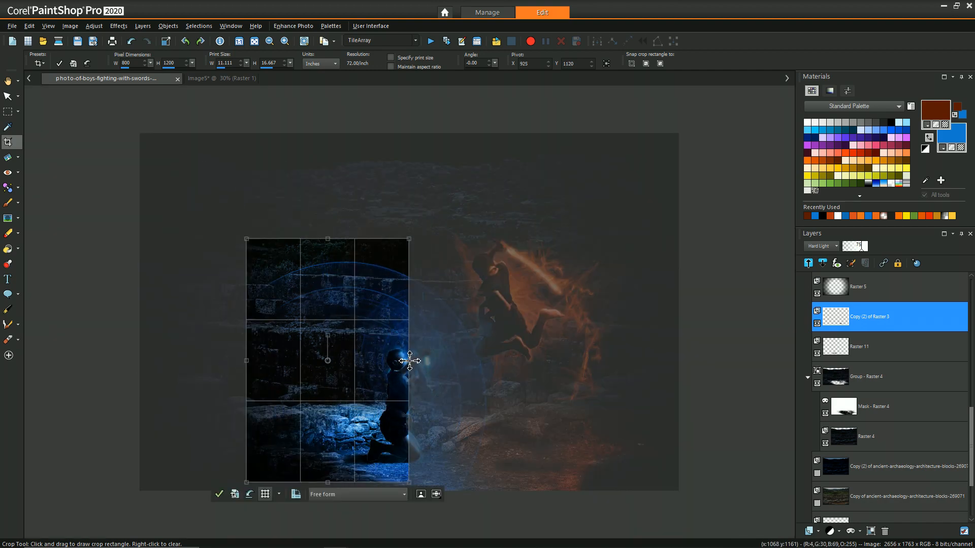
left_click_drag(408, 362, 690, 366)
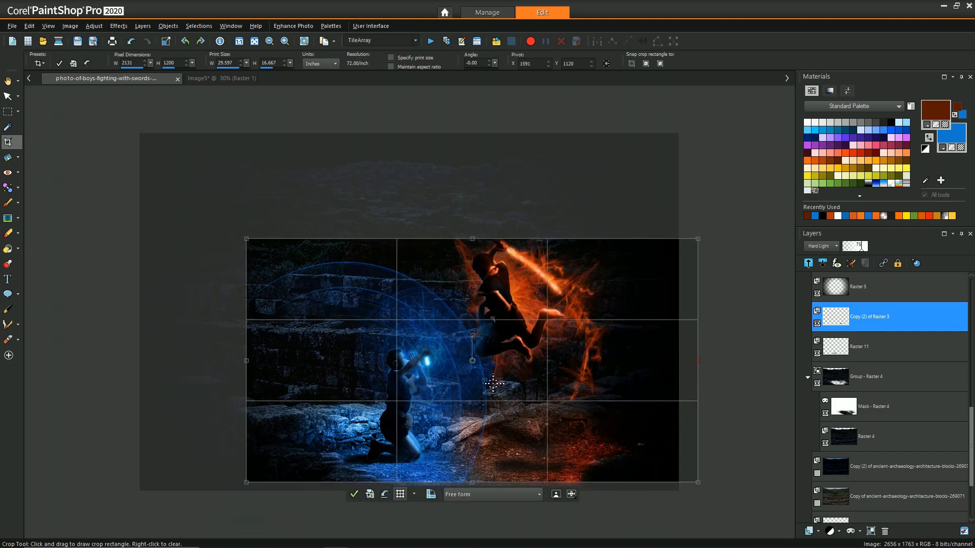
left_click_drag(493, 384, 470, 396)
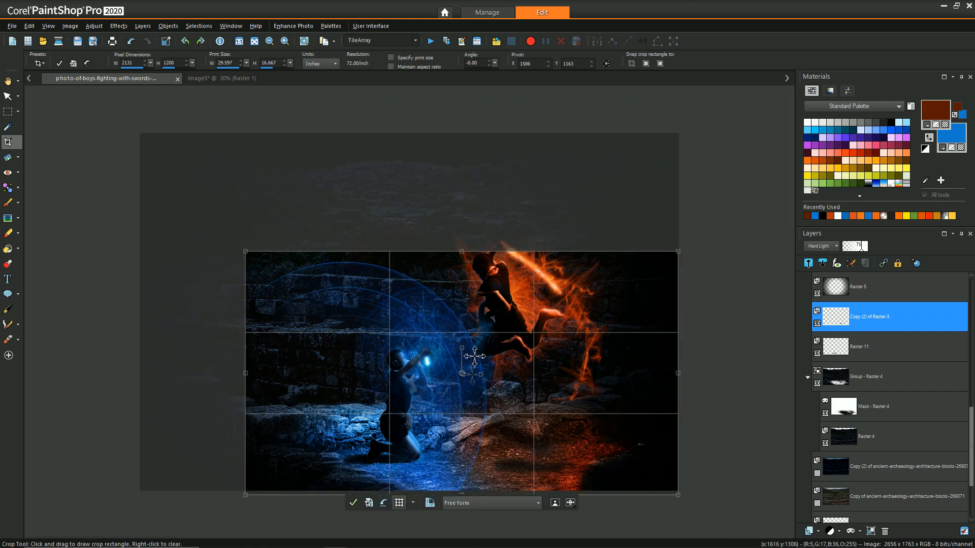
left_click_drag(469, 251, 463, 180)
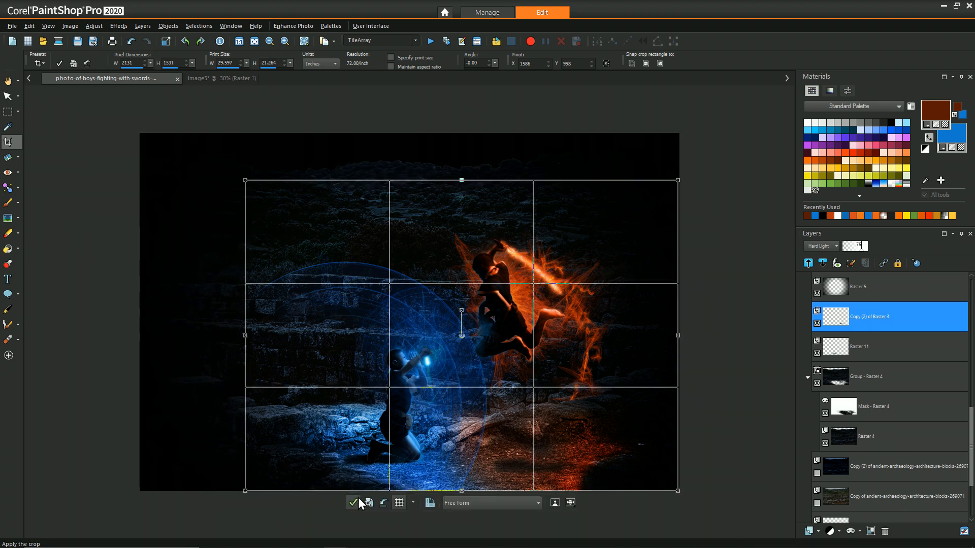
left_click(353, 503)
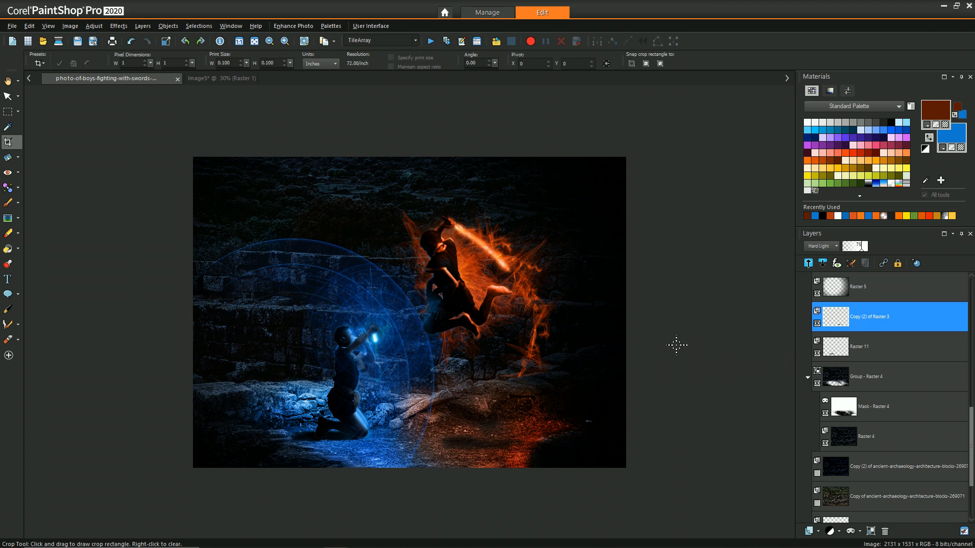
Look through the layers of the Background group, from the source photo up to Raster 5.
scroll(868, 422, "down", 3)
scroll(867, 422, "up", 3)
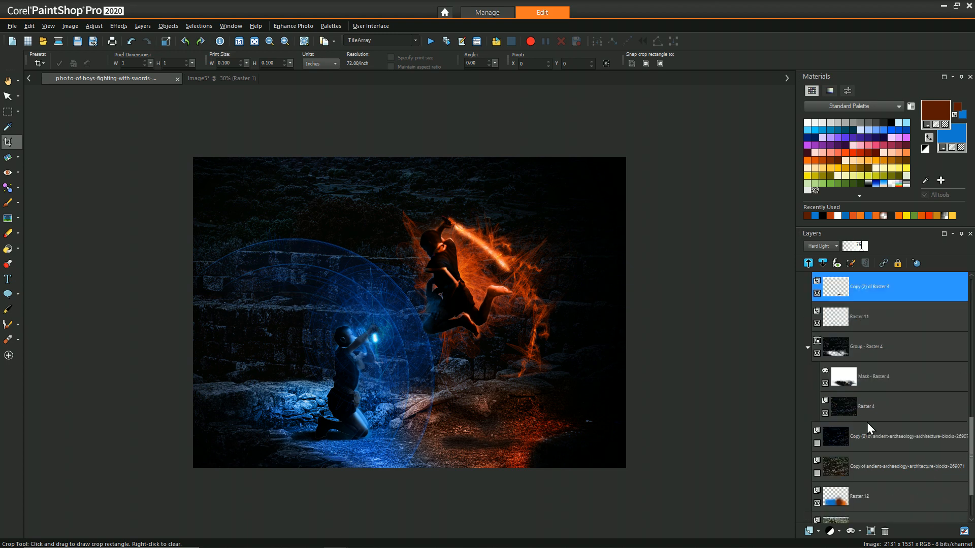
scroll(867, 422, "down", 4)
scroll(867, 422, "up", 3)
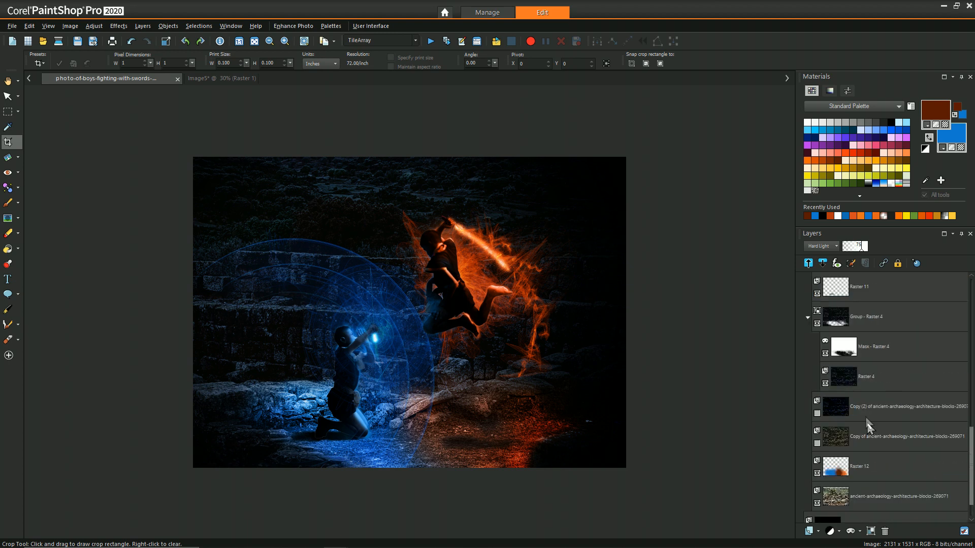
left_click(853, 310)
scroll(858, 317, "up", 1)
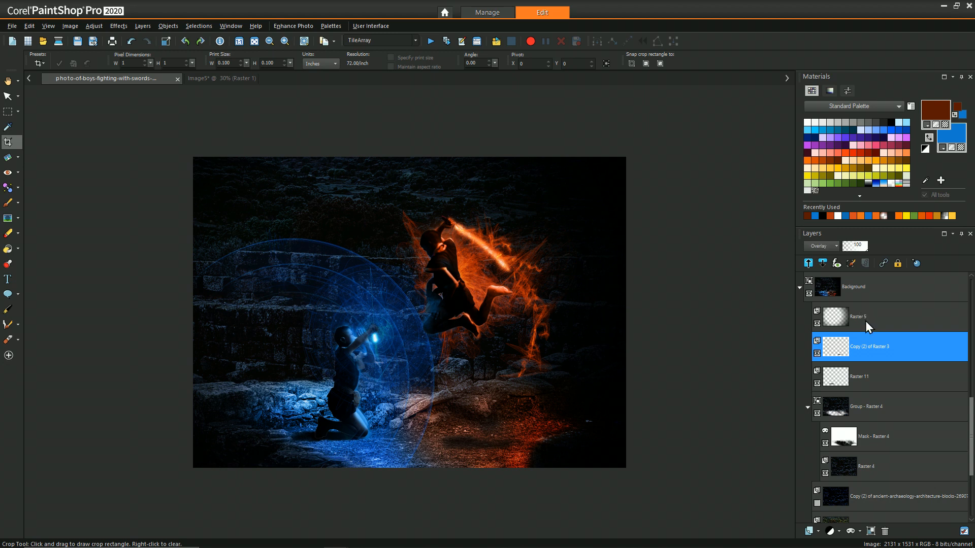
Delete the Raster 5 layer at the top of the Background group.
left_click(862, 316)
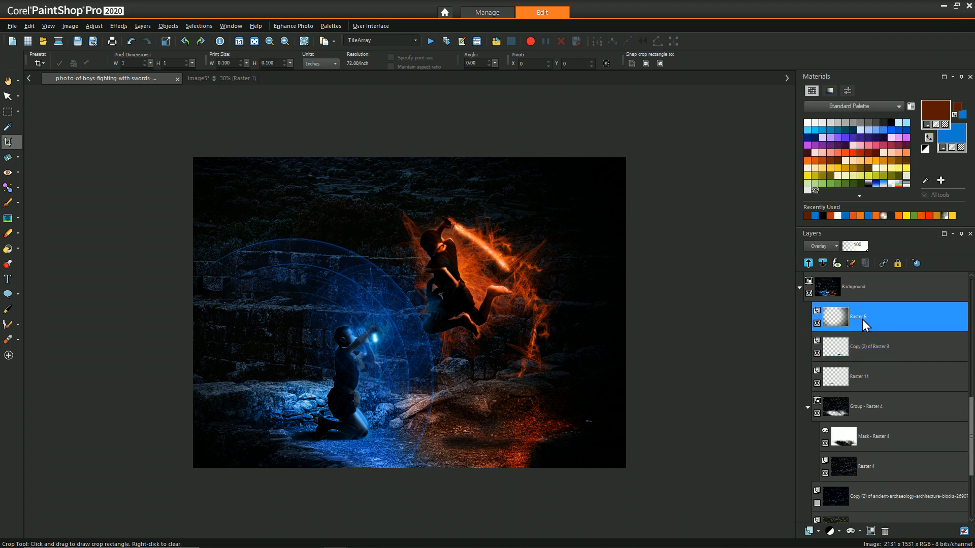
right_click(854, 321)
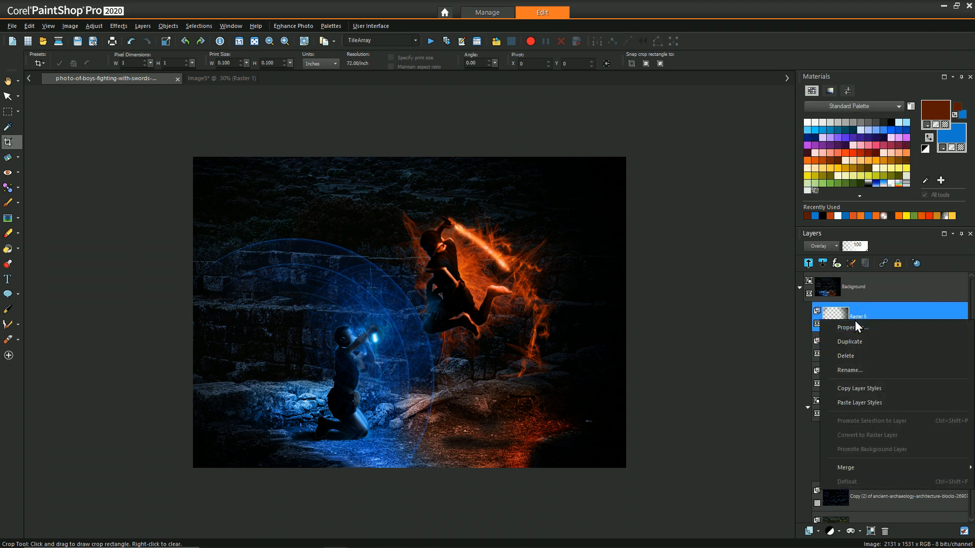
left_click(853, 343)
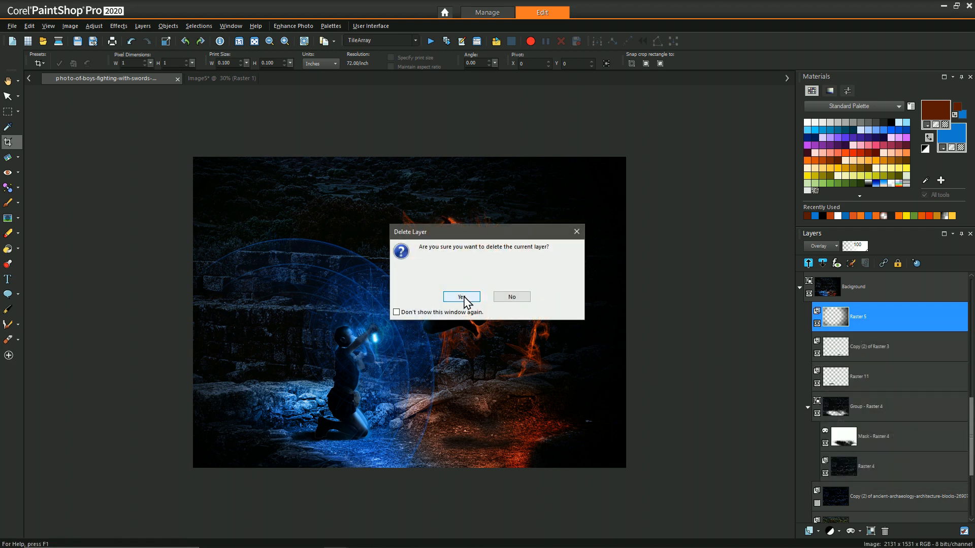
left_click(462, 298)
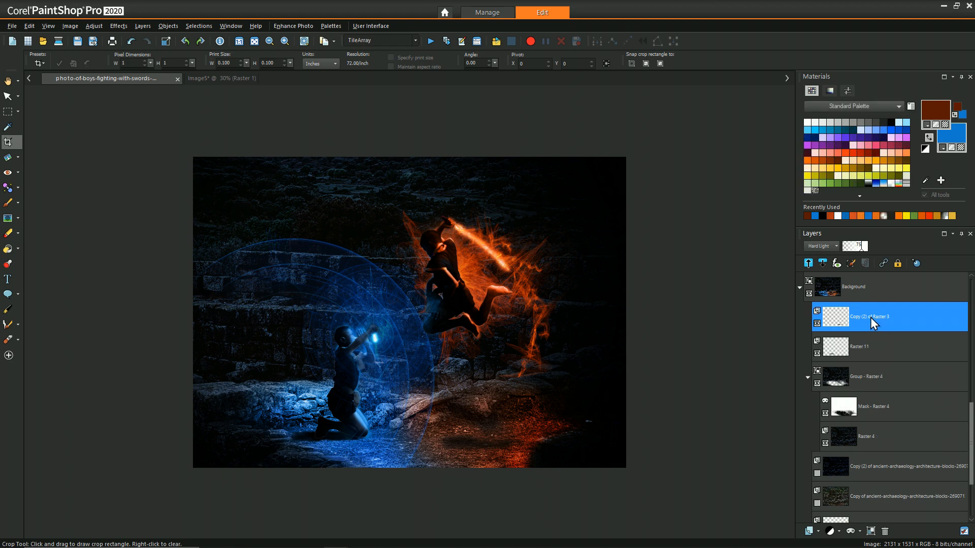
Add a new raster layer above Copy (2) of Raster 3 and flood fill it with the inverted Vignette gradient.
left_click(819, 531)
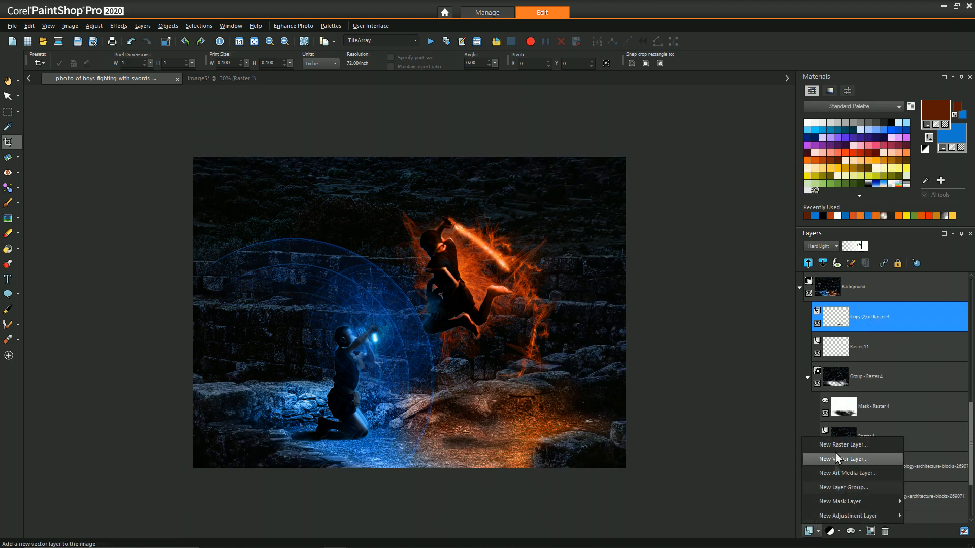
left_click(835, 441)
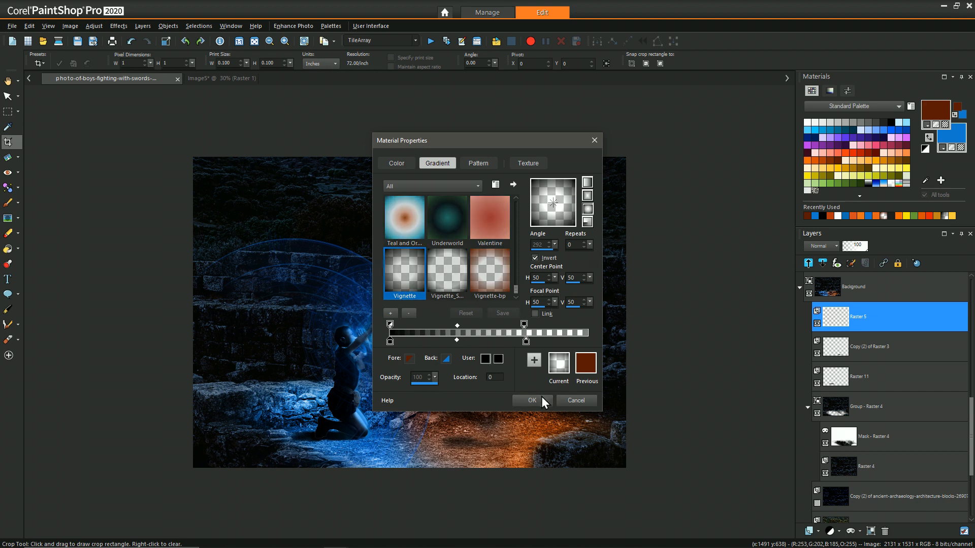
left_click(532, 400)
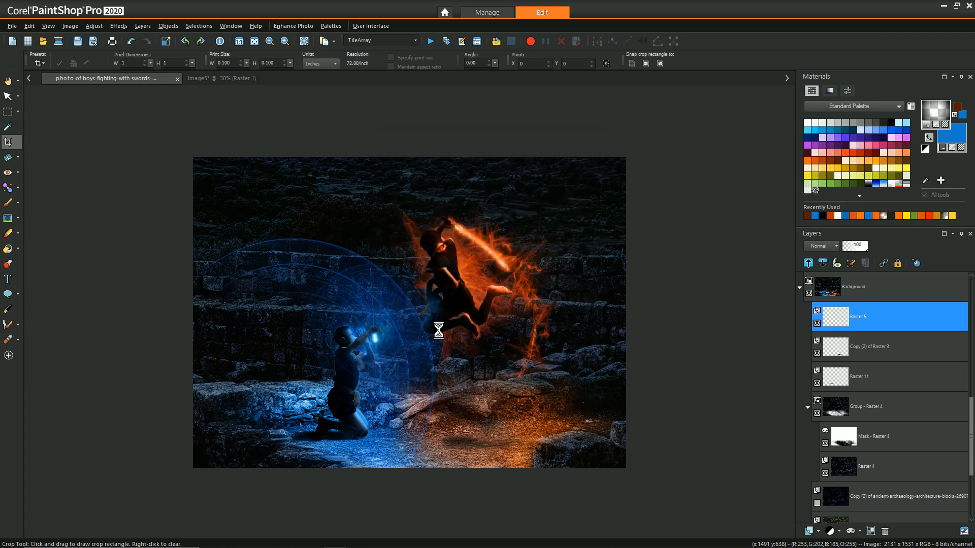
key("f")
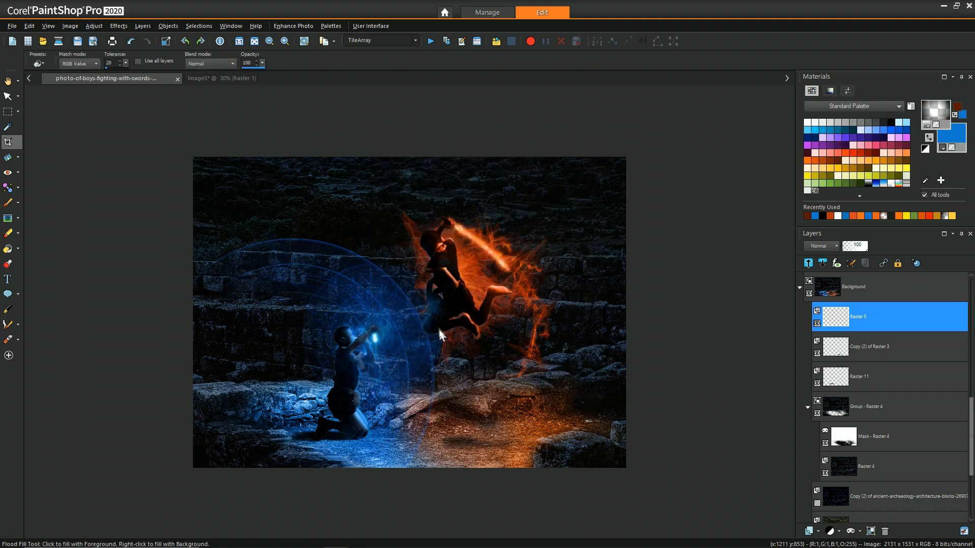
left_click(449, 348)
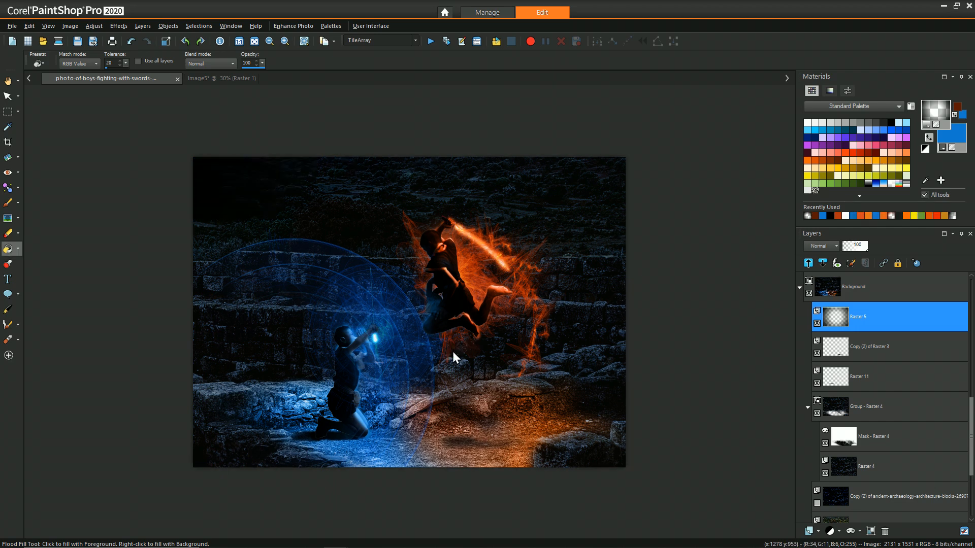
Set the new vignette layer's blend mode to Burn and its opacity to 40.
left_click(834, 245)
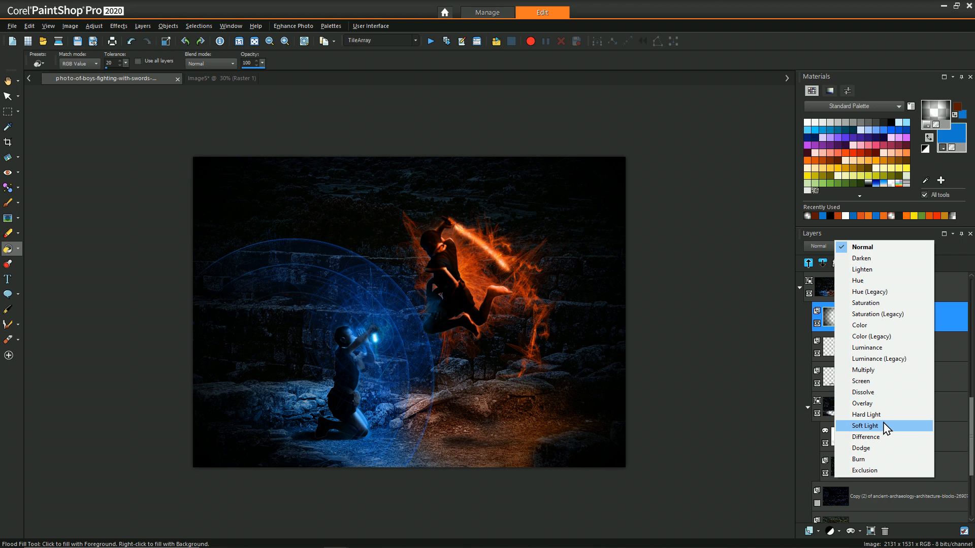
left_click(874, 458)
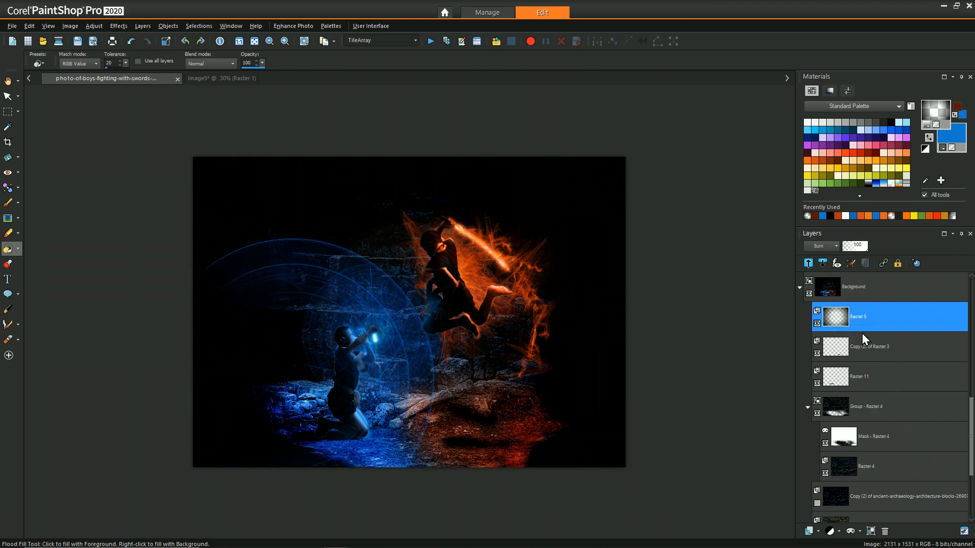
left_click(857, 246)
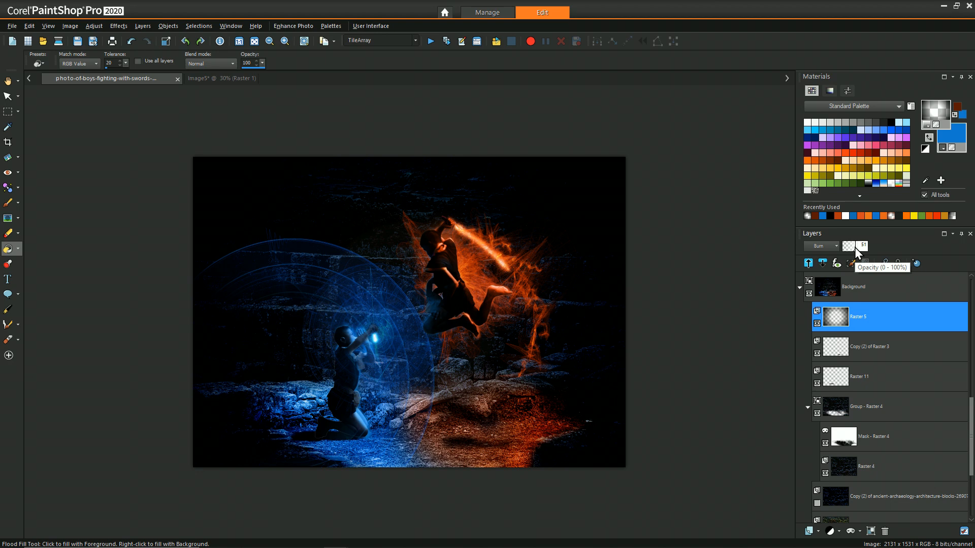
left_click(852, 247)
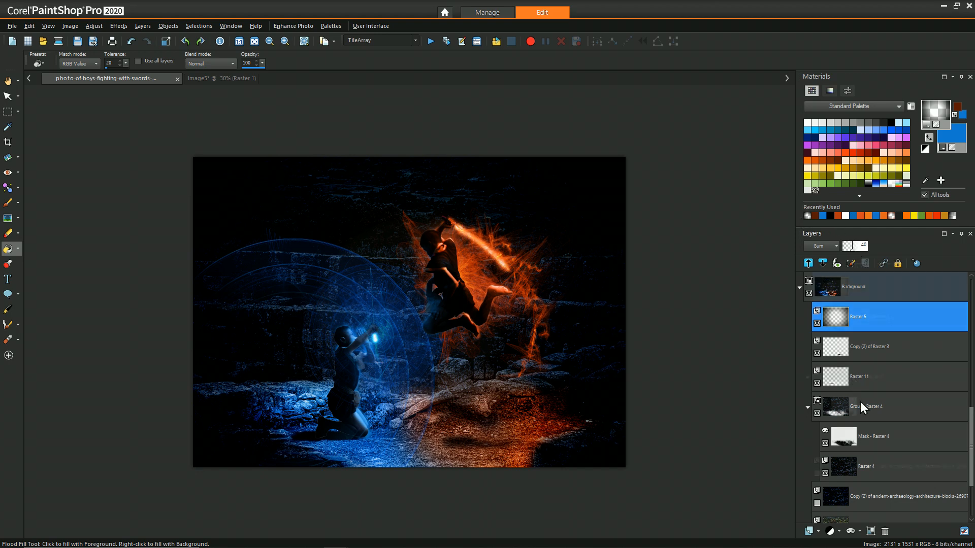
Paint black on the mask of Group - Raster 9 to fade the outer left part of the blue energy dome behind the defender.
scroll(861, 401, "down", 2)
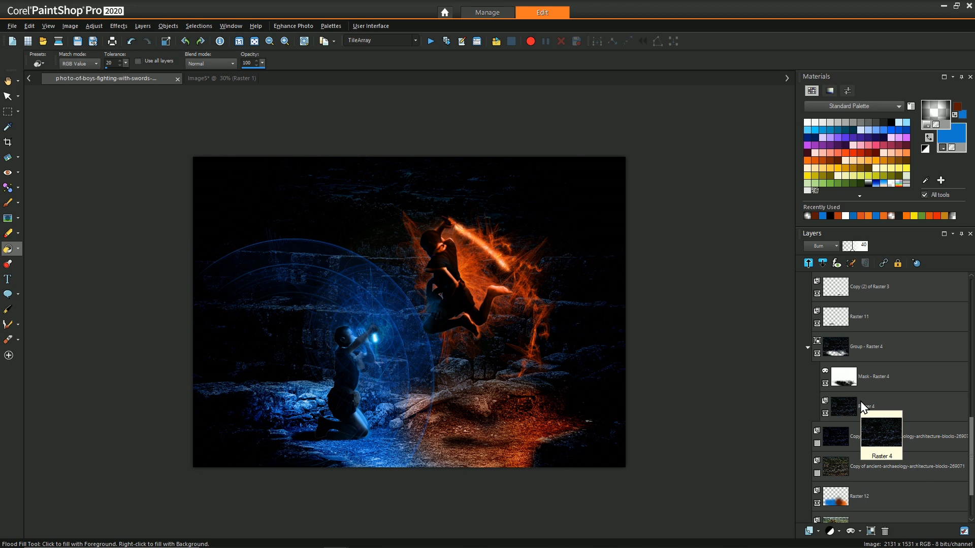
scroll(861, 406, "down", 2)
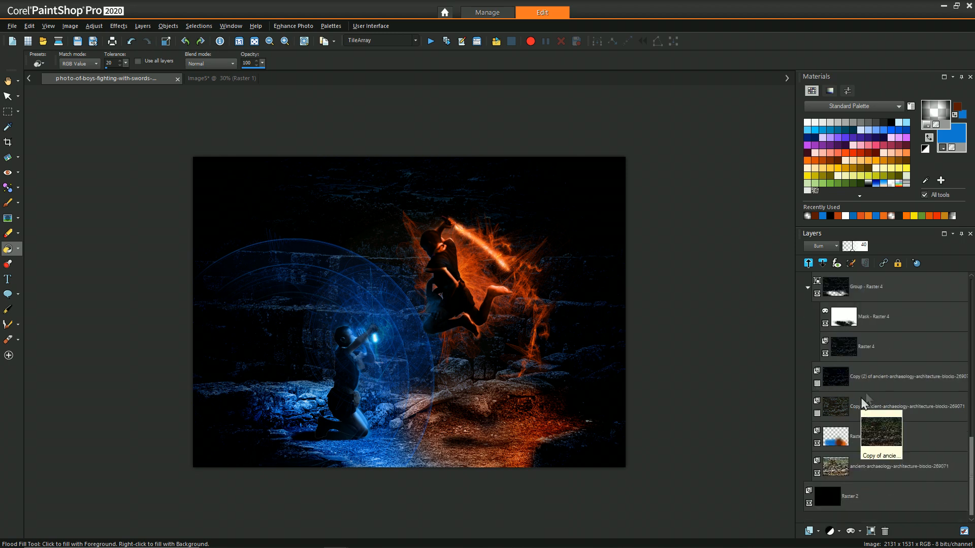
scroll(880, 375, "up", 4)
scroll(881, 376, "up", 4)
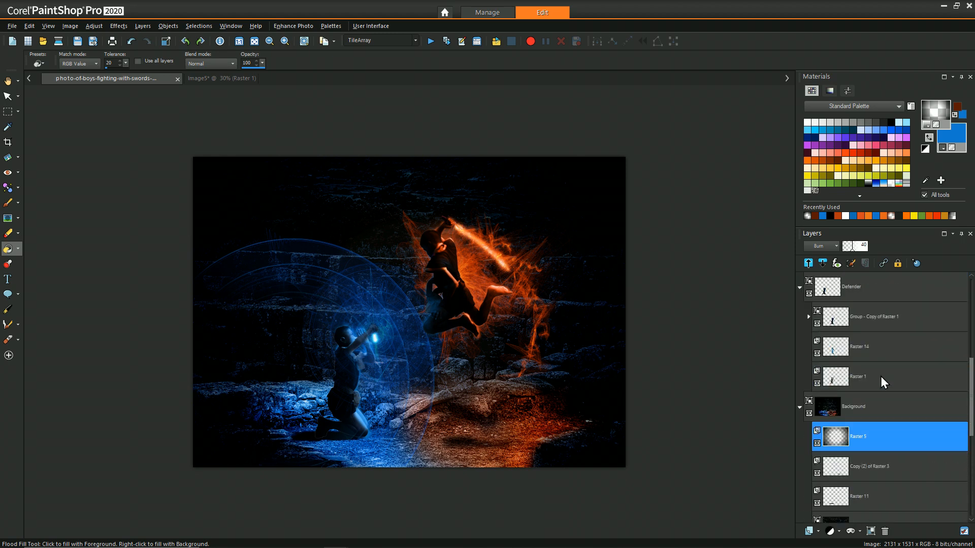
scroll(880, 377, "up", 5)
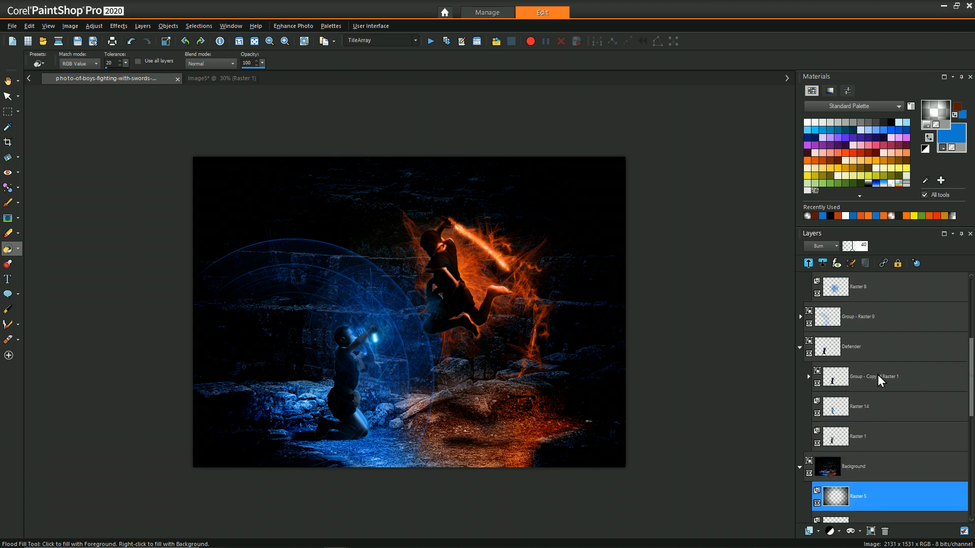
left_click(867, 406)
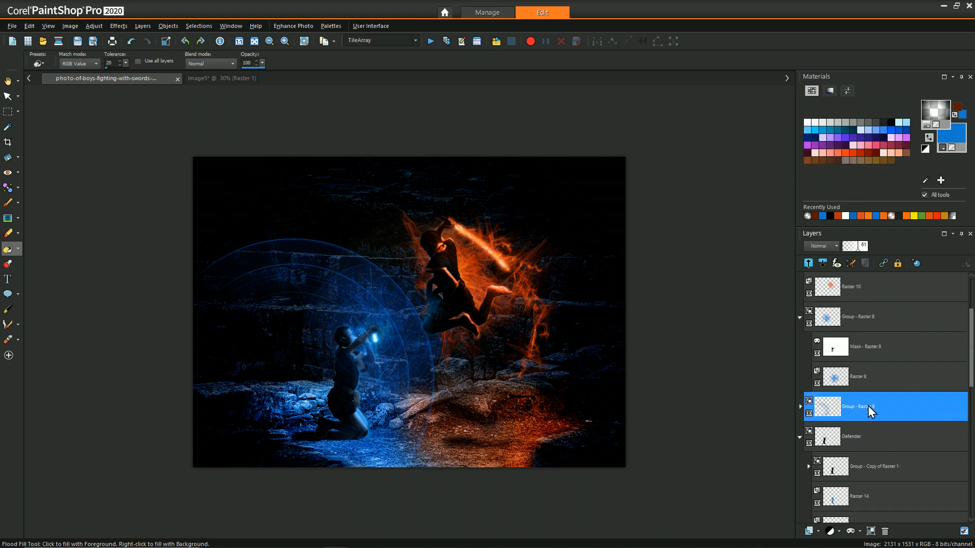
left_click(800, 407)
left_click(868, 438)
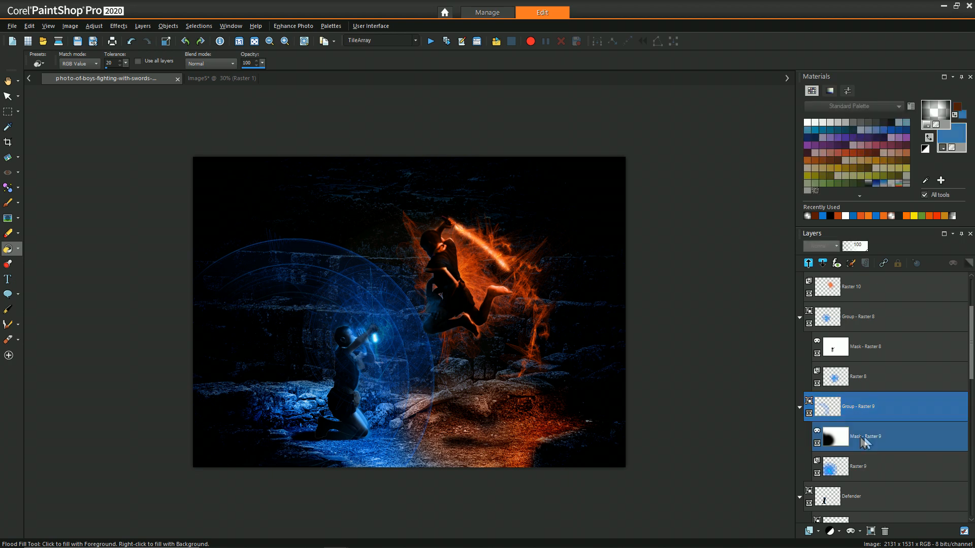
right_click(936, 111)
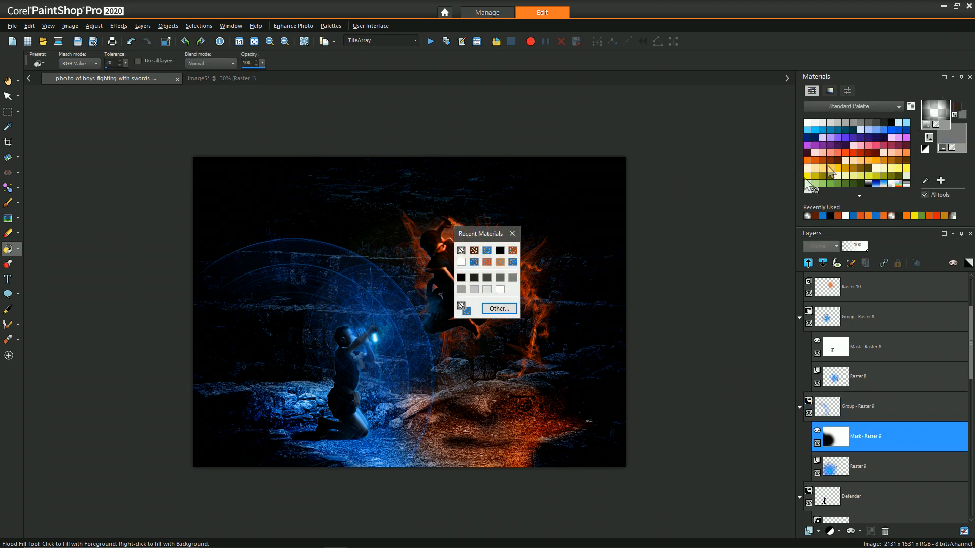
left_click(461, 277)
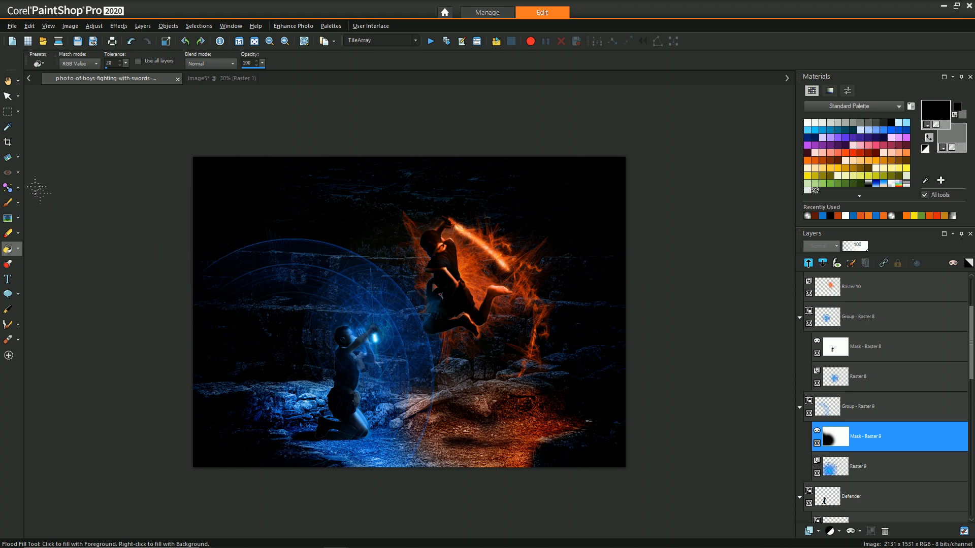
left_click(9, 202)
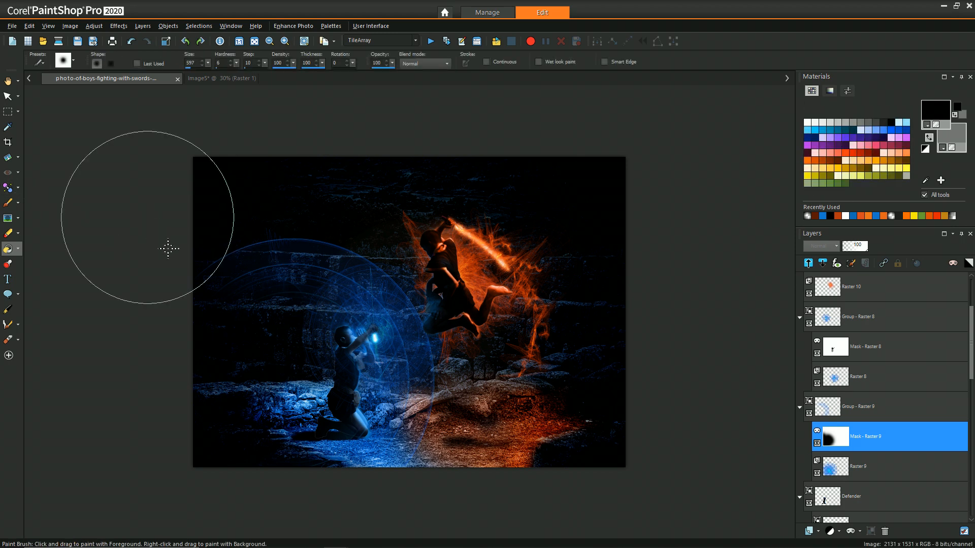
left_click(217, 295)
left_click(221, 274)
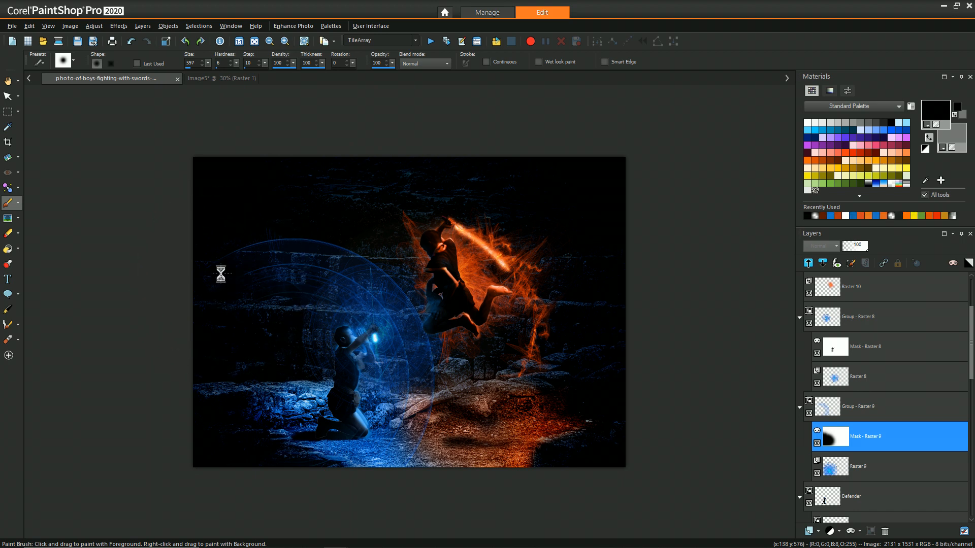
left_click(250, 300)
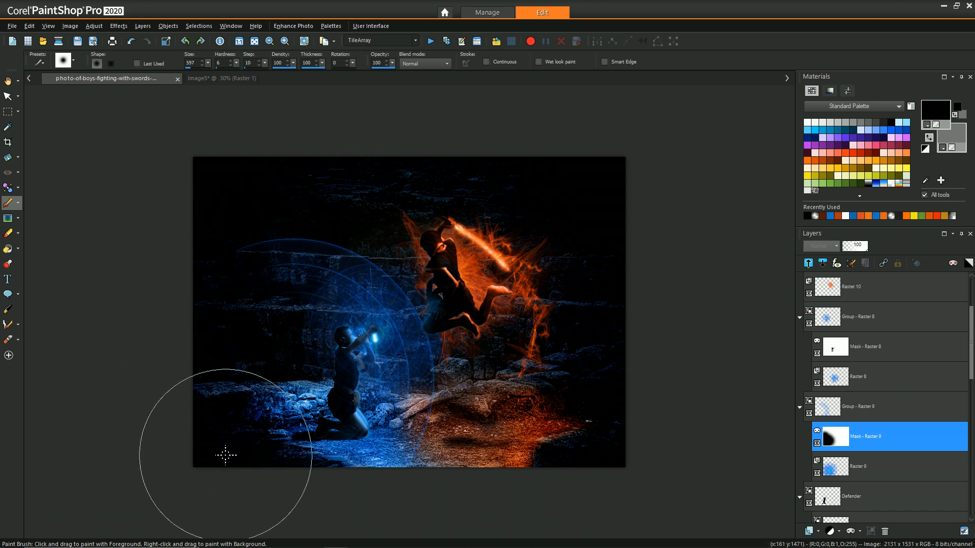
left_click(257, 271)
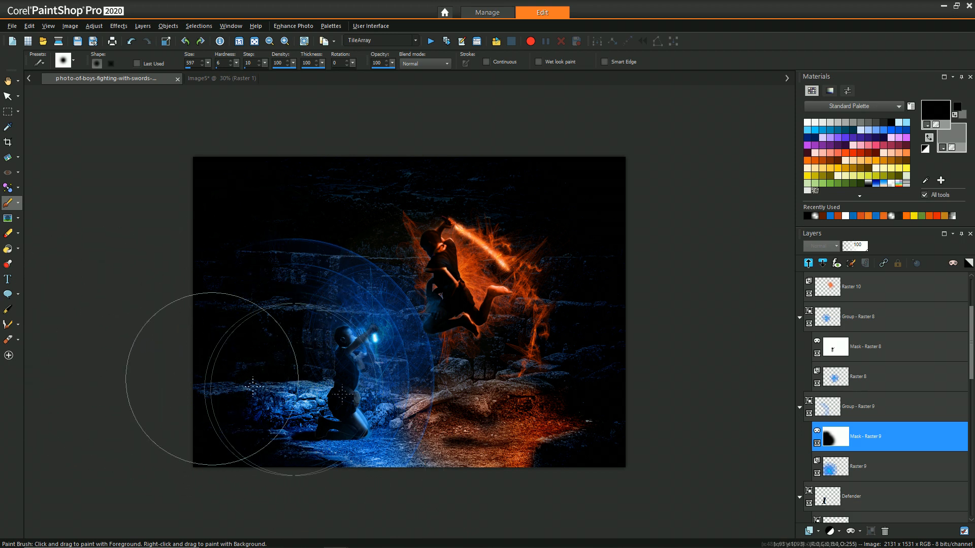
Darken the upper edge of the scene by painting black on the Raster 5 vignette layer in the Background group.
scroll(971, 347, "down", 5)
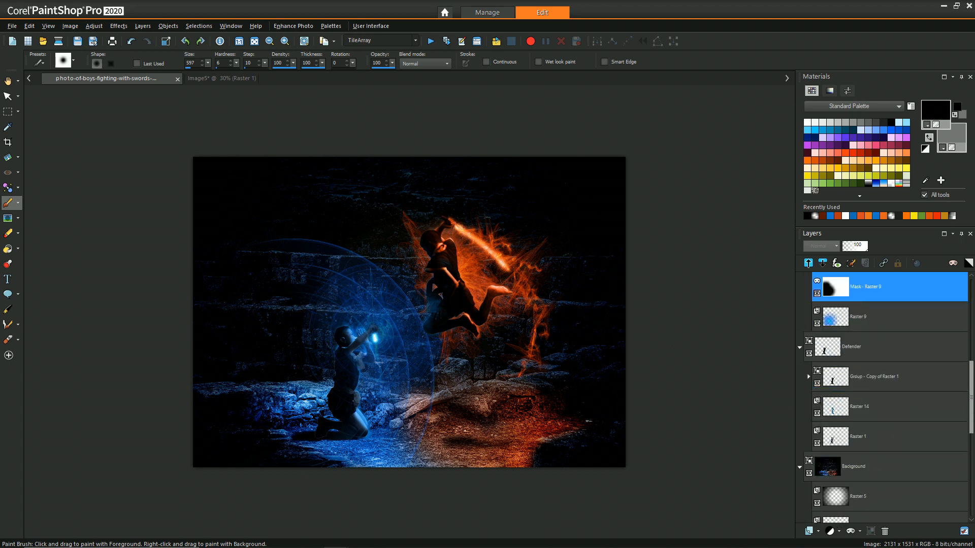
scroll(889, 340, "down", 3)
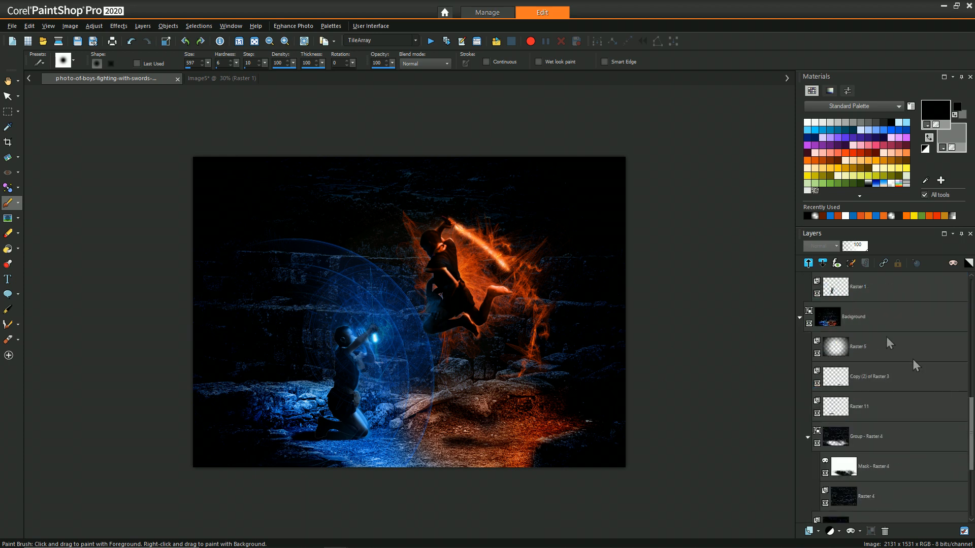
left_click(884, 353)
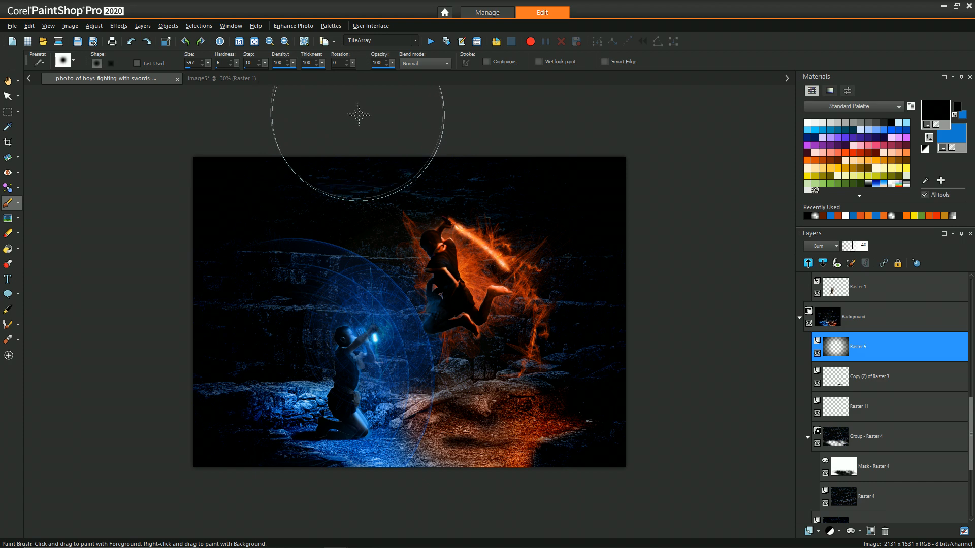
left_click_drag(361, 119, 353, 122)
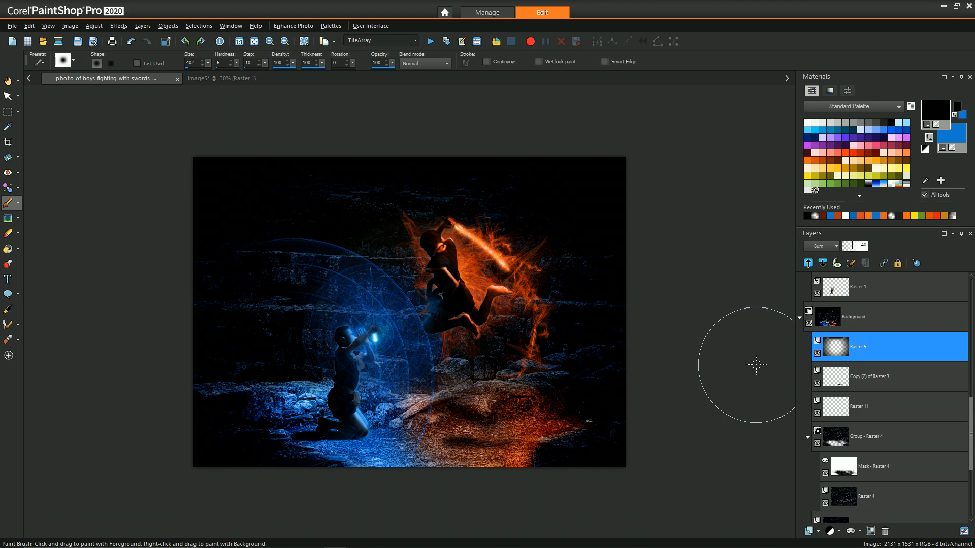
Collapse the Background, Defender and Group - Raster 8 layer groups and expand the Attacker group.
left_click(801, 317)
left_click(799, 348)
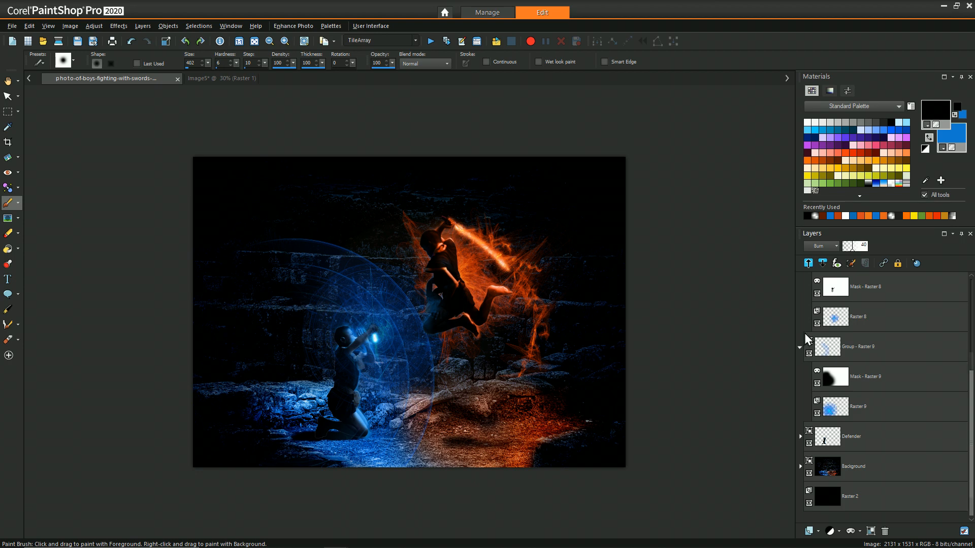
left_click(800, 377)
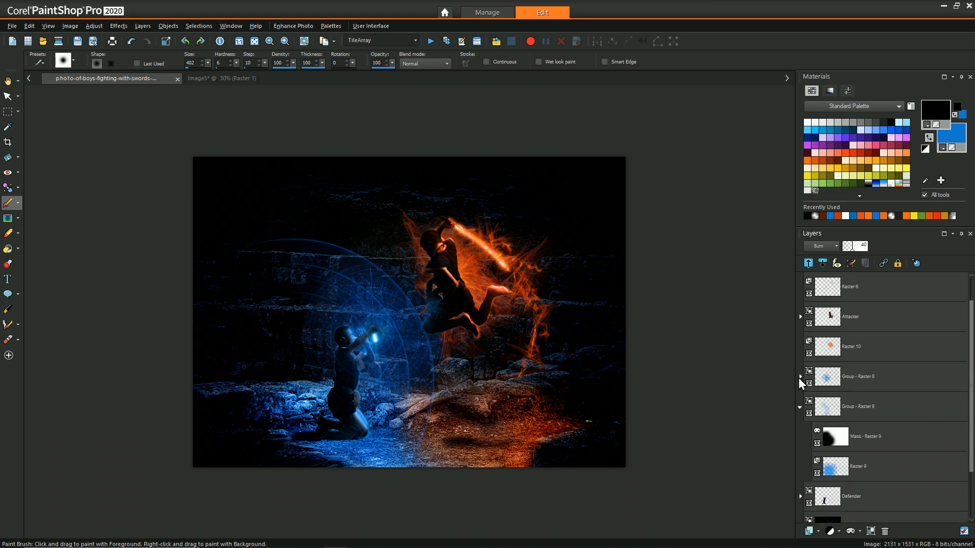
left_click(800, 316)
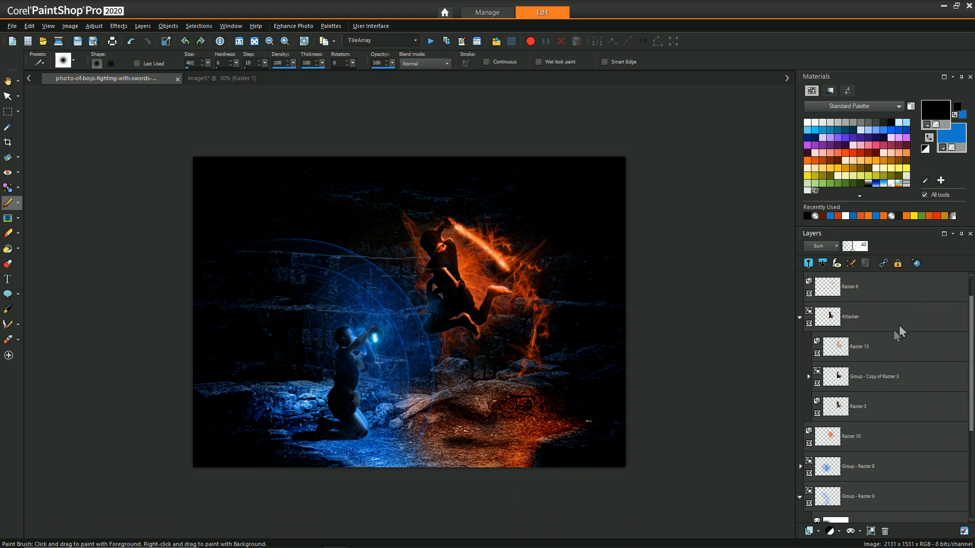
Move the Raster 6 layer above Raster 7, at the top of the layer stack.
left_click(872, 349)
scroll(861, 314, "up", 1)
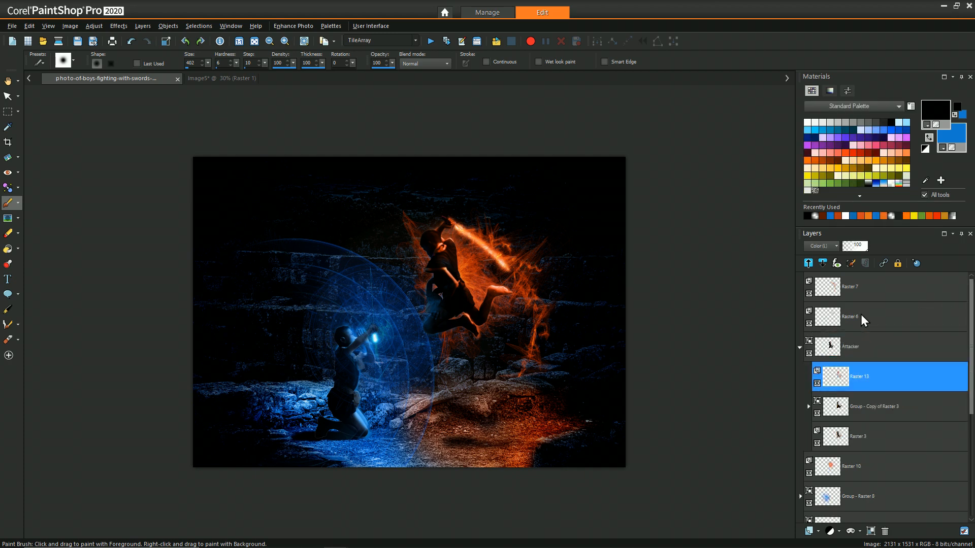
left_click(859, 285)
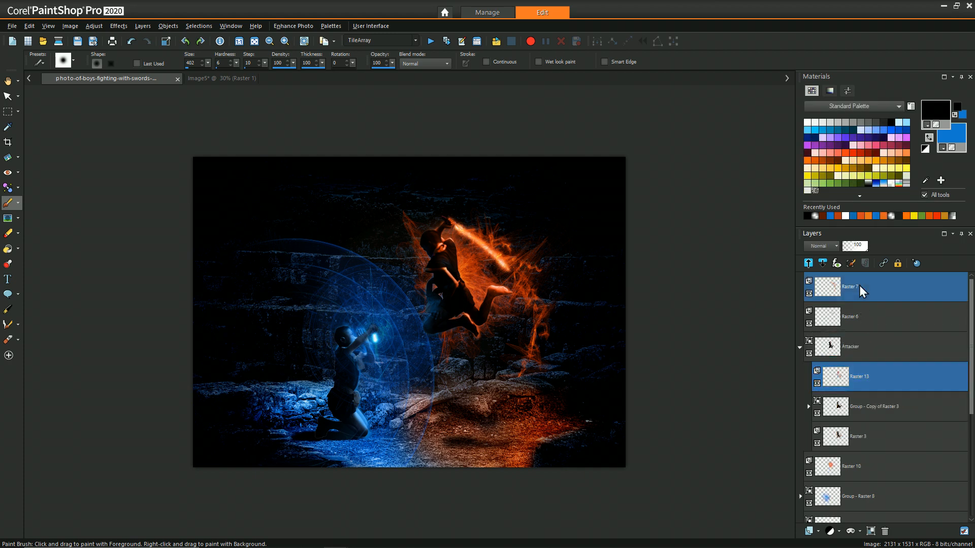
left_click(861, 319)
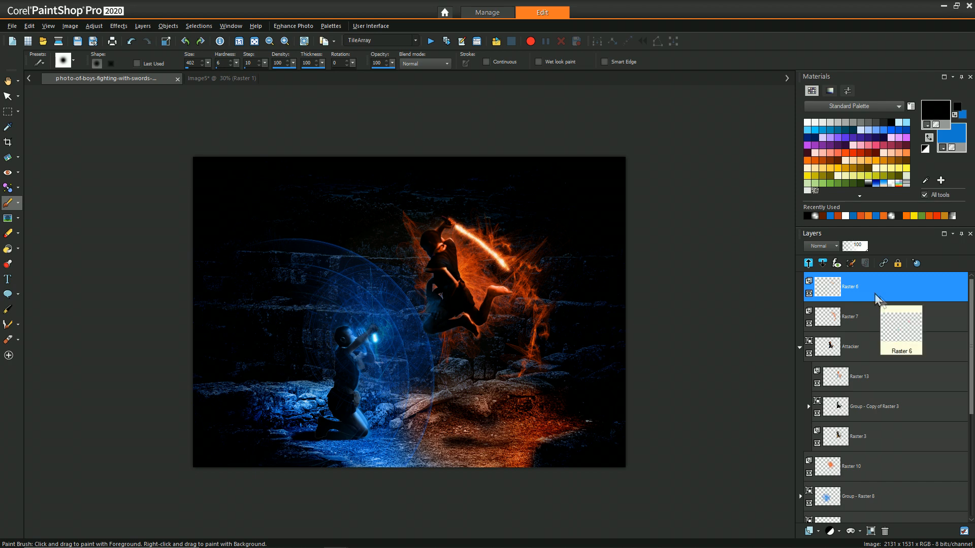
left_click(860, 462)
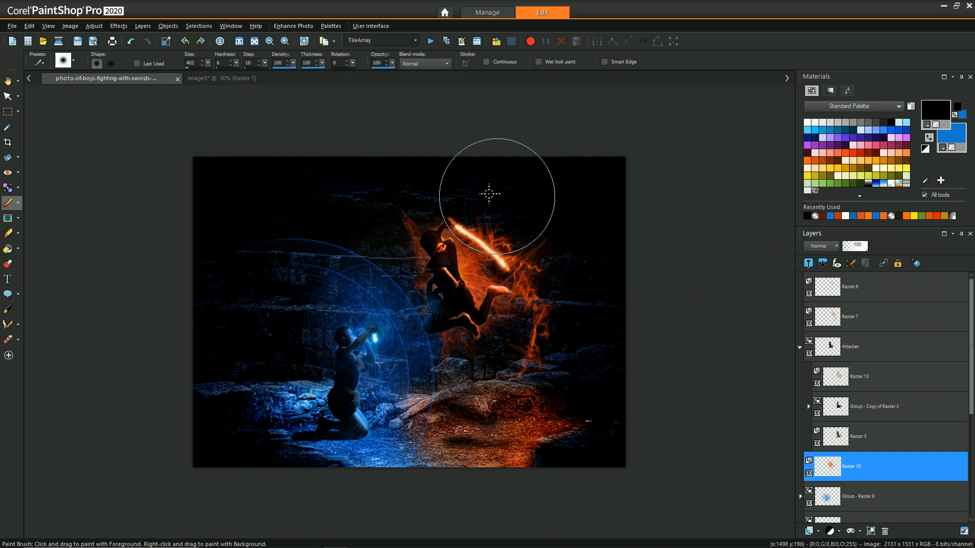
left_click(94, 26)
mouse_move(134, 127)
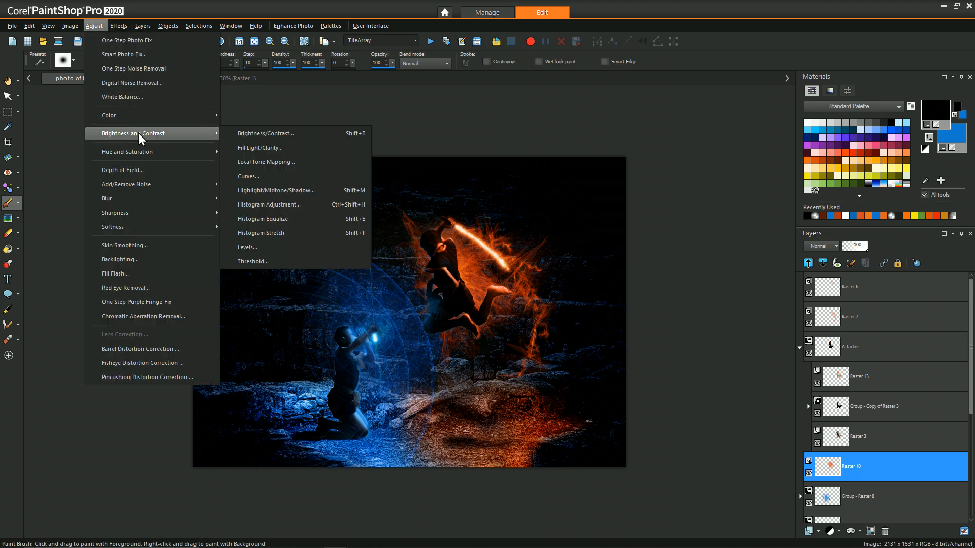
left_click(274, 247)
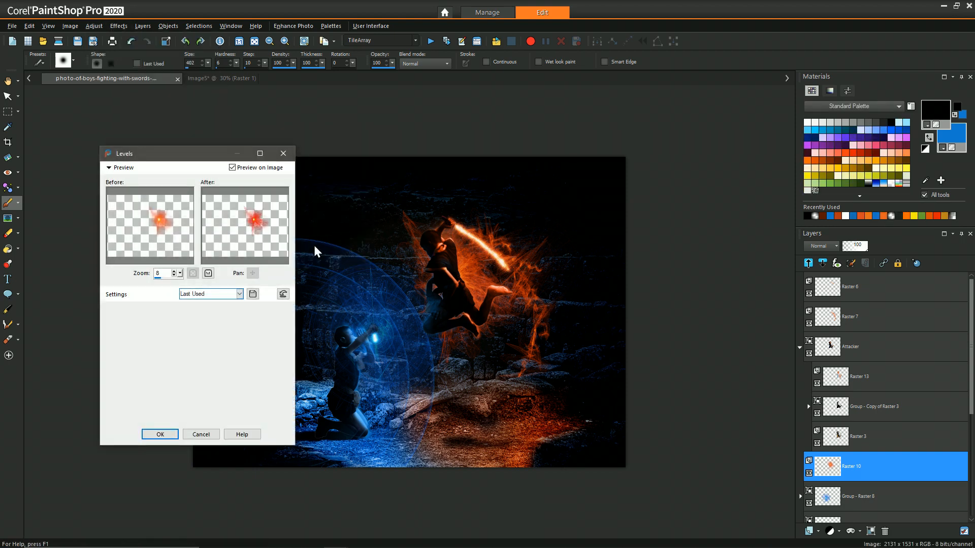
left_click(284, 294)
left_click_drag(174, 396, 179, 394)
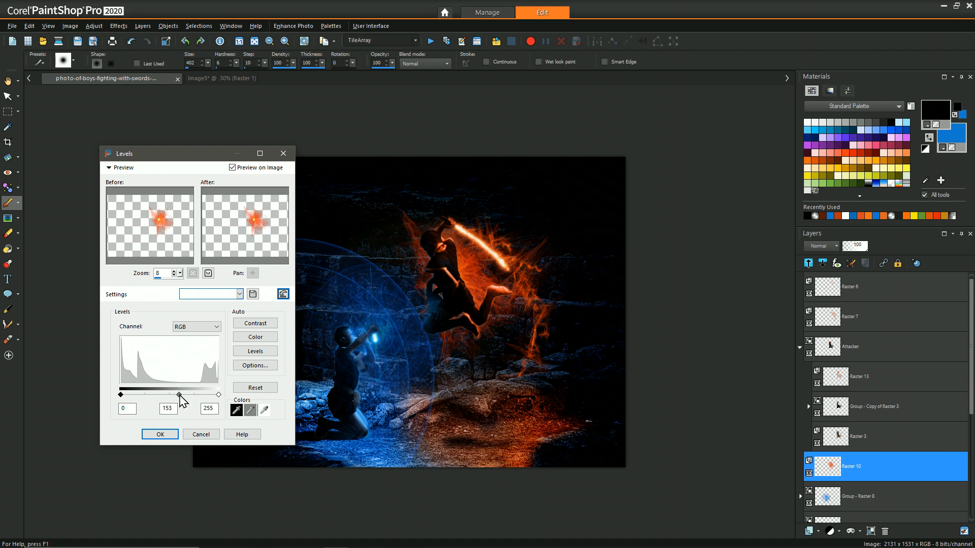
left_click_drag(179, 395, 183, 395)
left_click(206, 433)
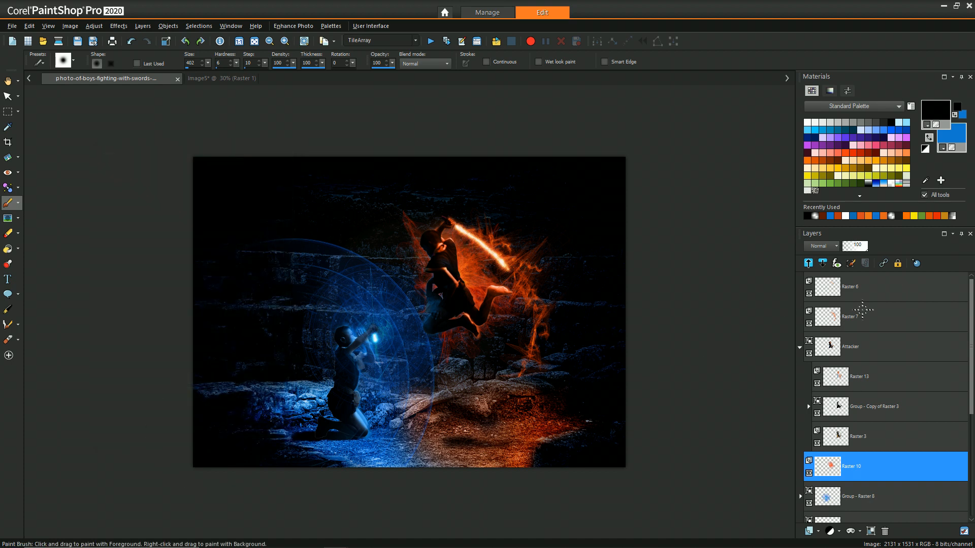
Compare the Hard Light and Overlay blend modes on the Raster 10 layer and settle on Soft Light.
left_click(835, 246)
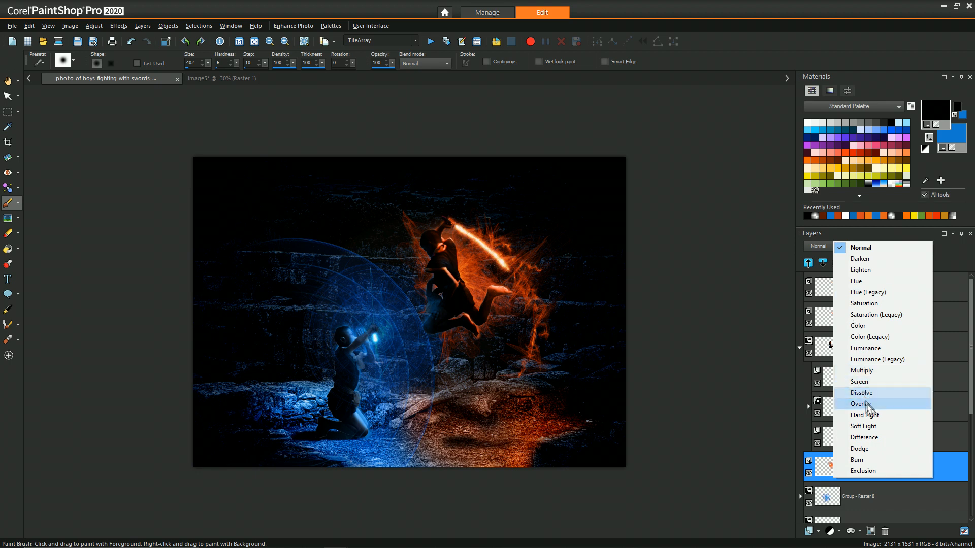
left_click(863, 426)
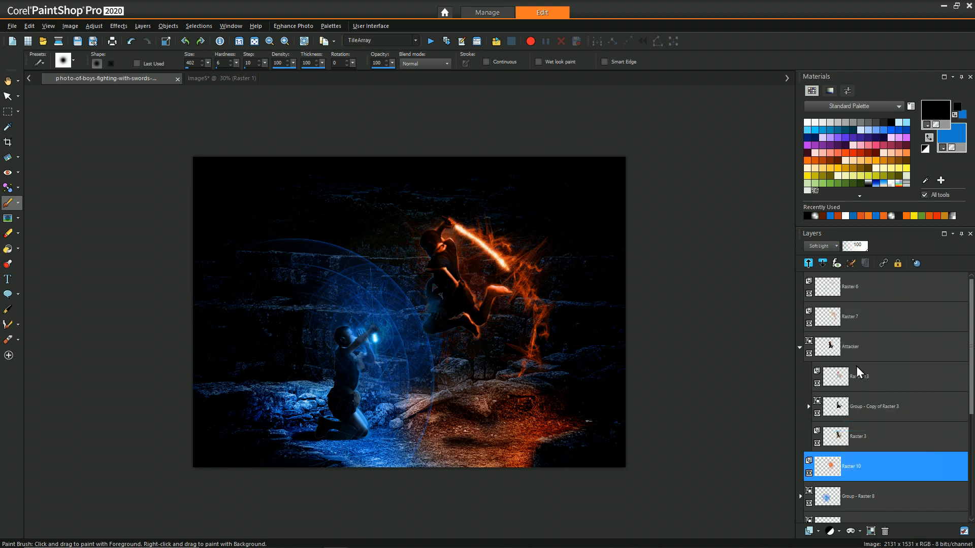
left_click(835, 247)
left_click(849, 267)
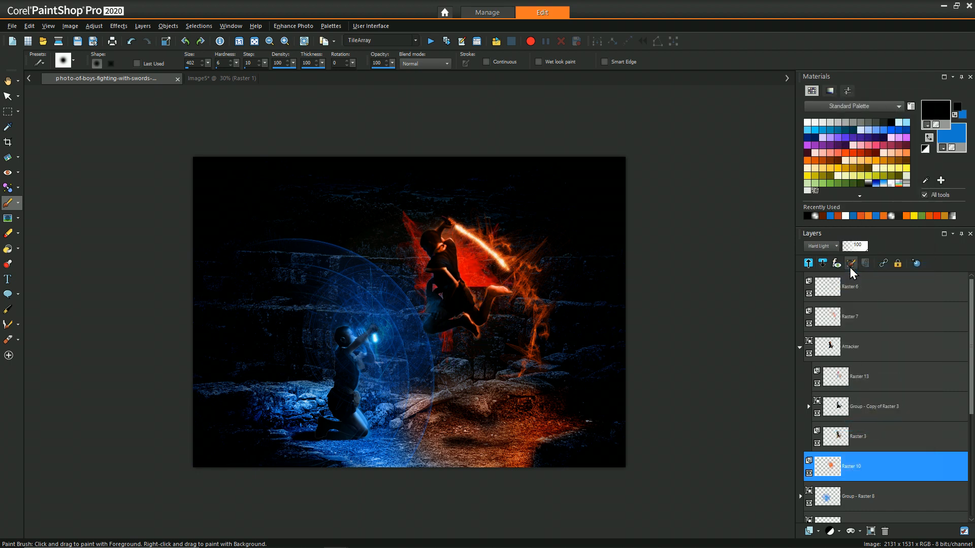
left_click(834, 245)
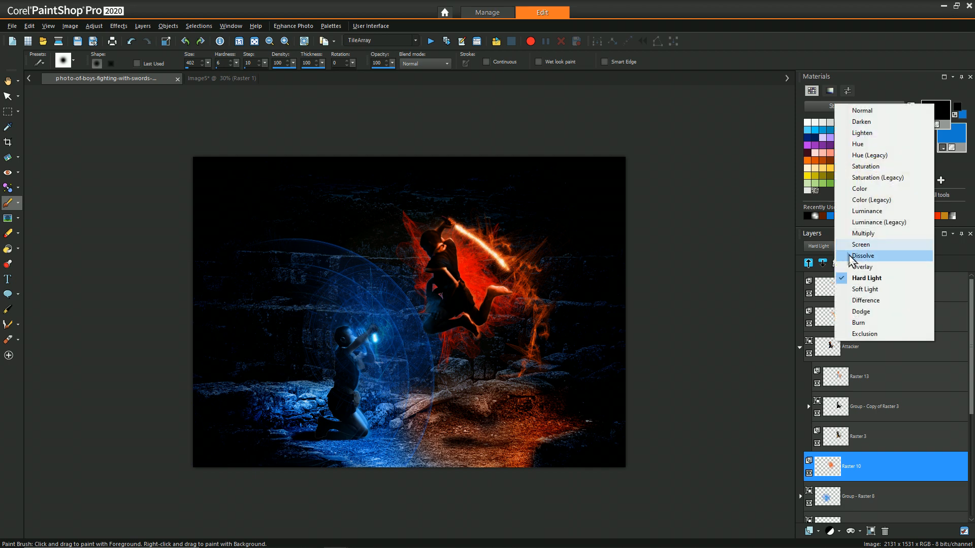
left_click(852, 267)
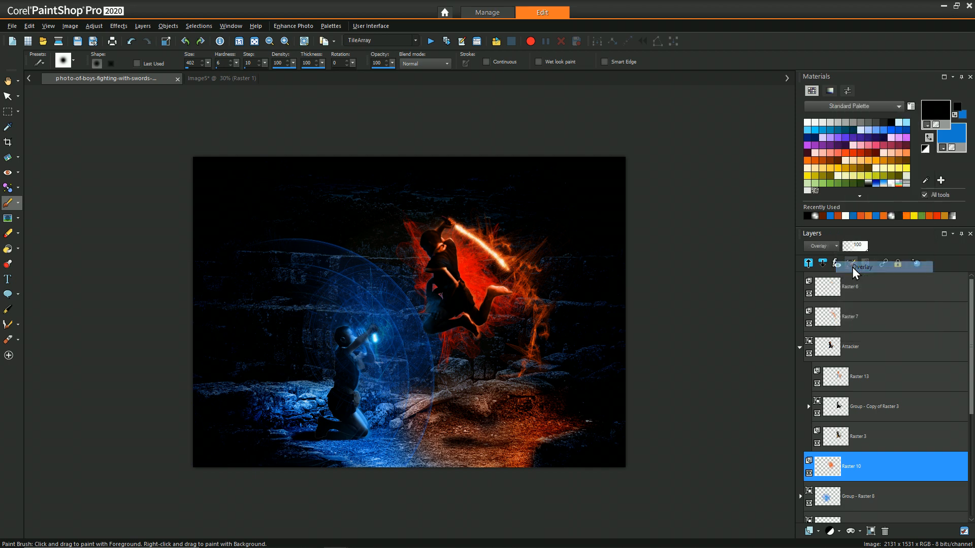
left_click(837, 245)
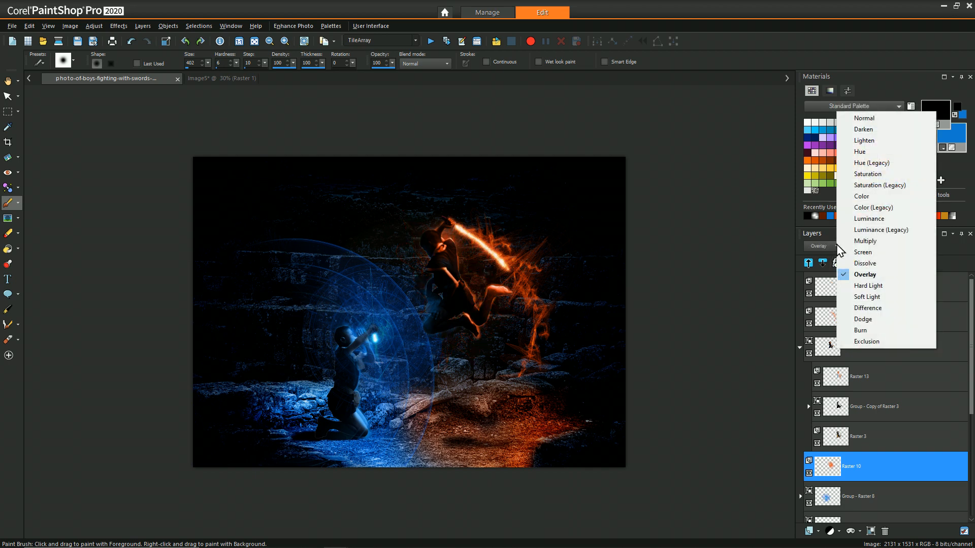
left_click(849, 296)
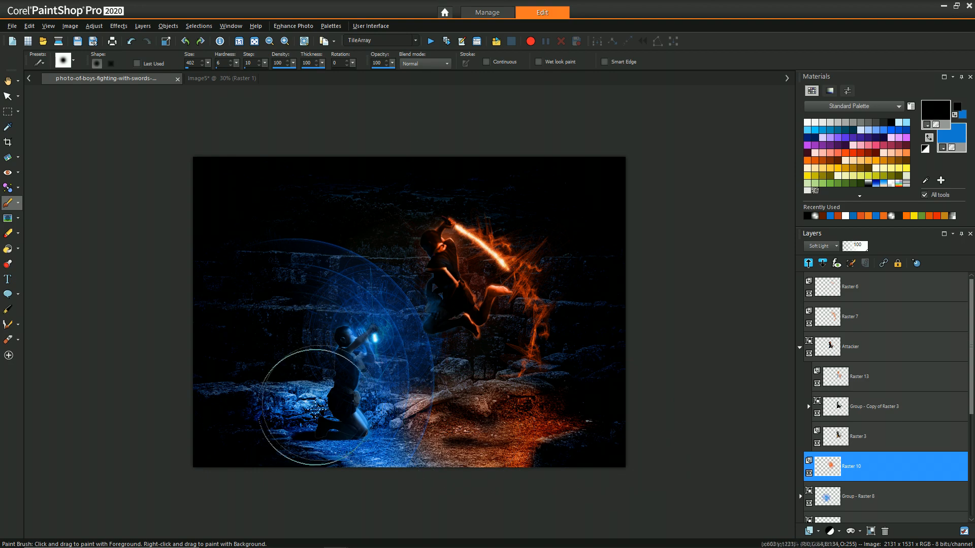
Collapse the Attacker and Group - Raster 9 layer groups.
scroll(323, 445, "up", 3)
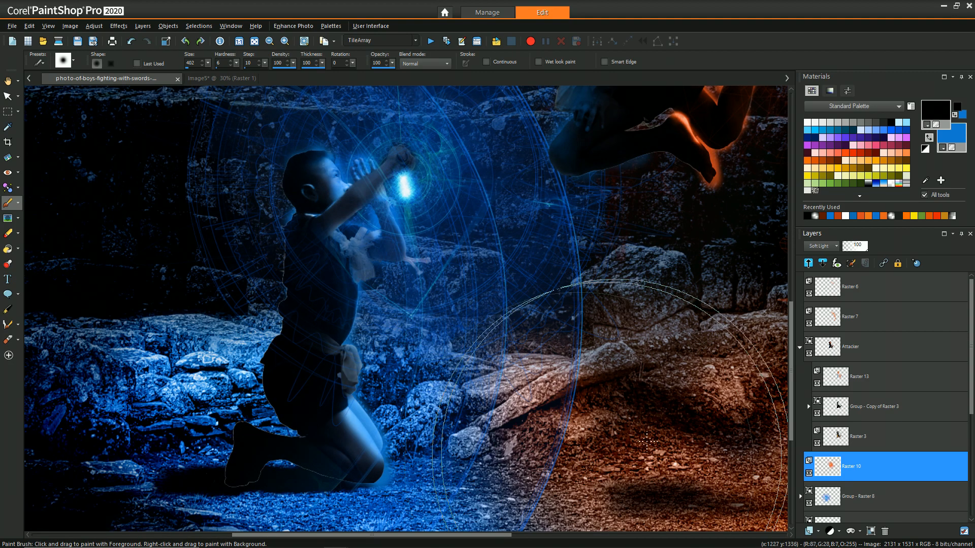
left_click_drag(790, 368, 791, 402)
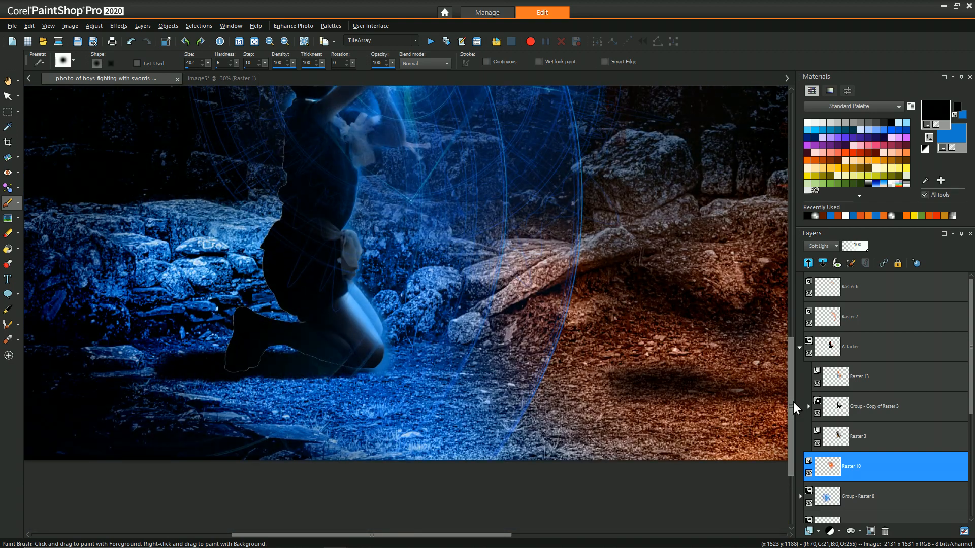
left_click(800, 347)
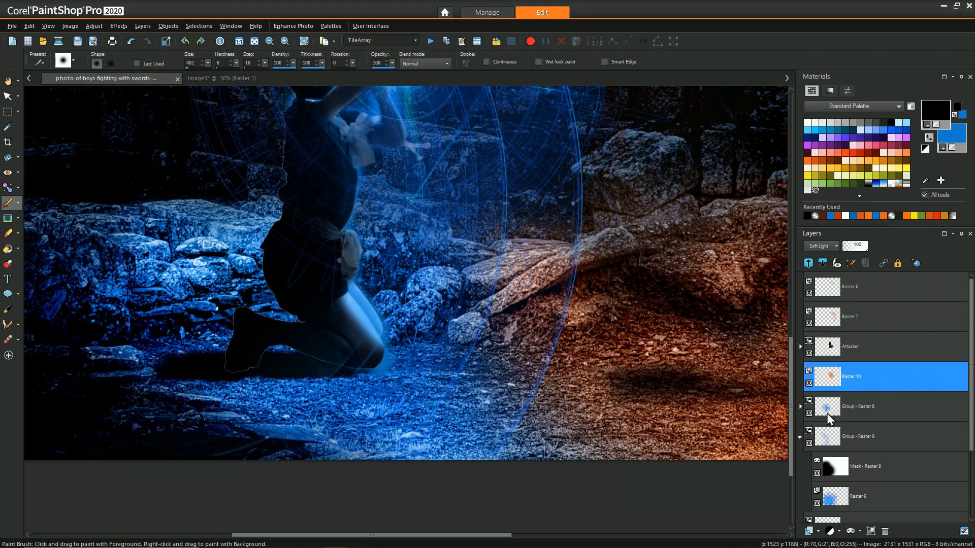
left_click(801, 436)
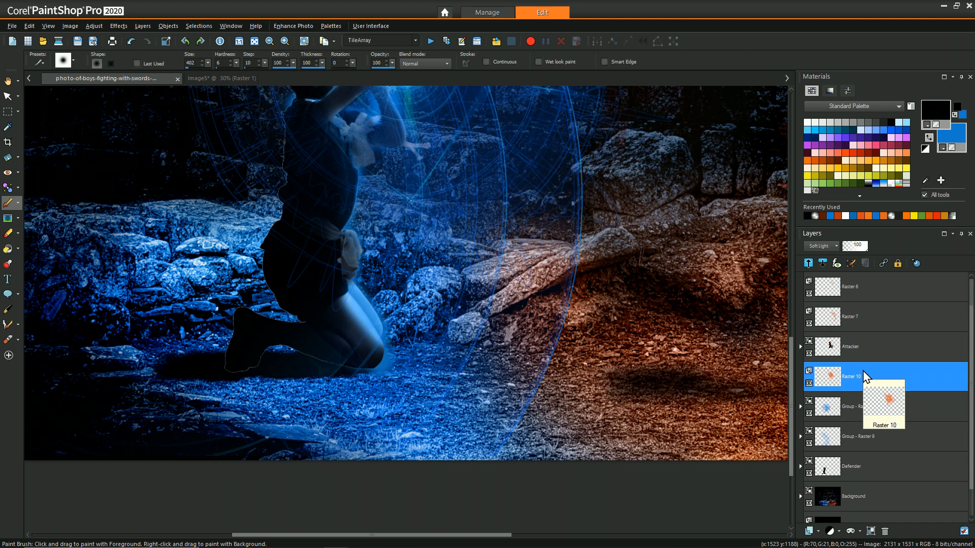
Expand the Defender layer group and make its Group - Copy of Raster 1 active.
scroll(863, 371, "down", 1)
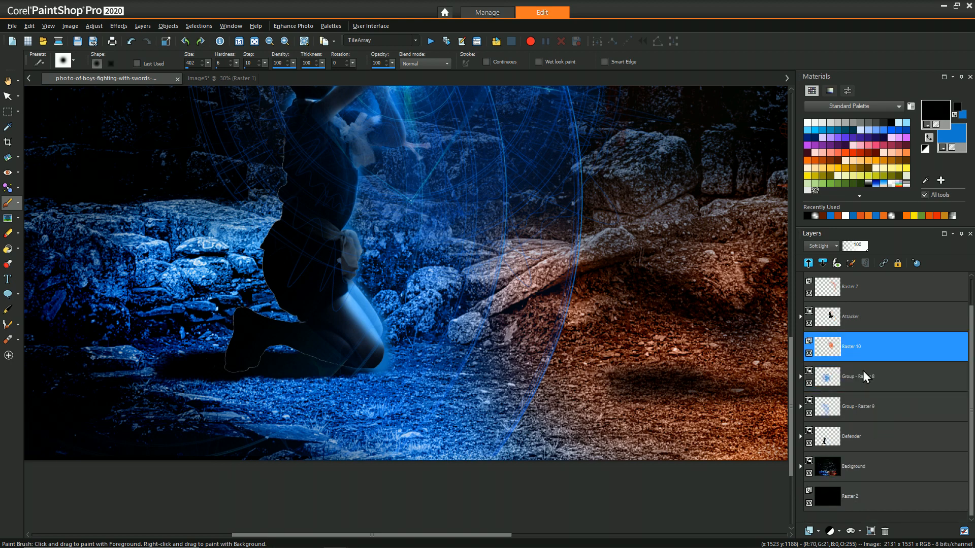
left_click(852, 436)
left_click(800, 436)
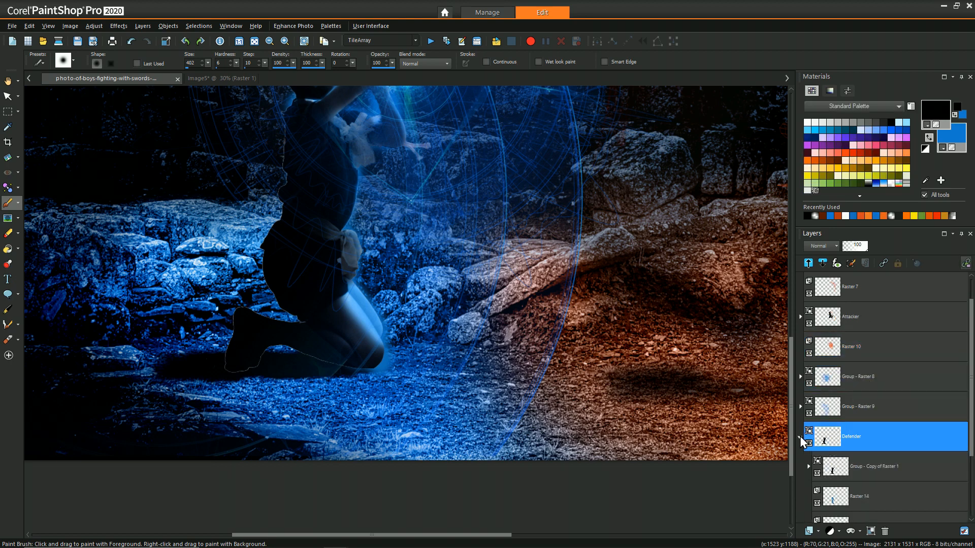
scroll(818, 435, "down", 3)
mouse_move(843, 377)
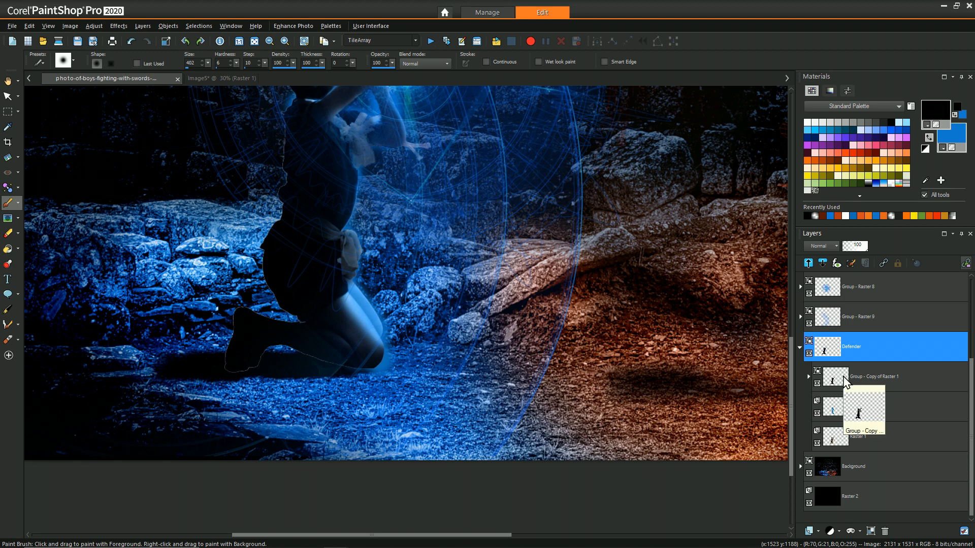
mouse_move(859, 396)
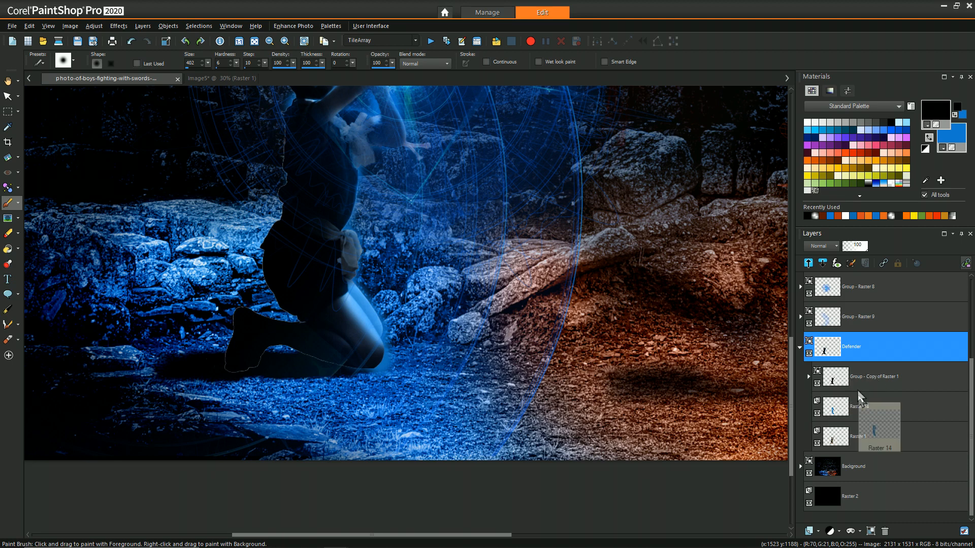
left_click(866, 382)
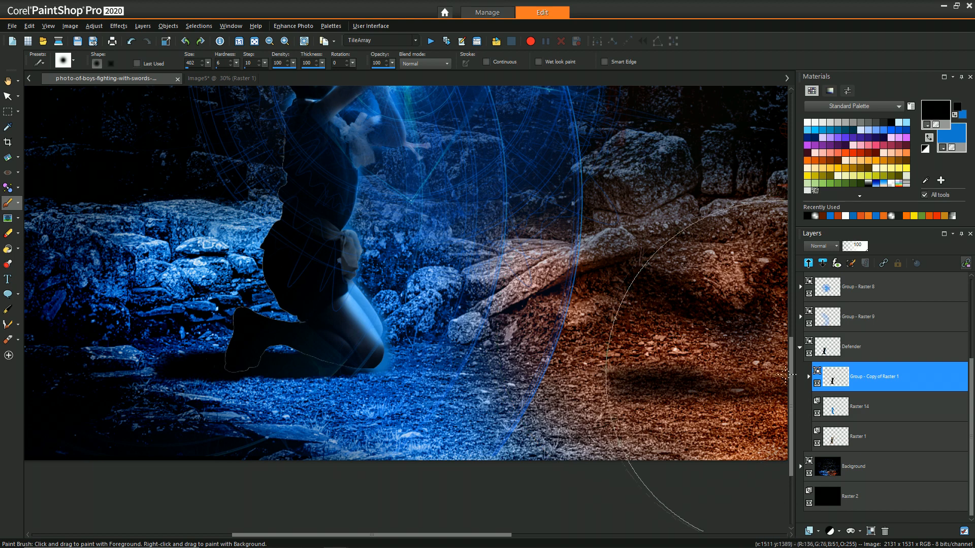
Select the transparent area around the defender using the Magic Wand with Opacity matching, and make Raster 1 the active layer.
left_click(17, 111)
left_click(63, 140)
left_click(216, 265)
key("ctrl+d")
left_click(184, 63)
left_click(171, 126)
left_click(213, 198)
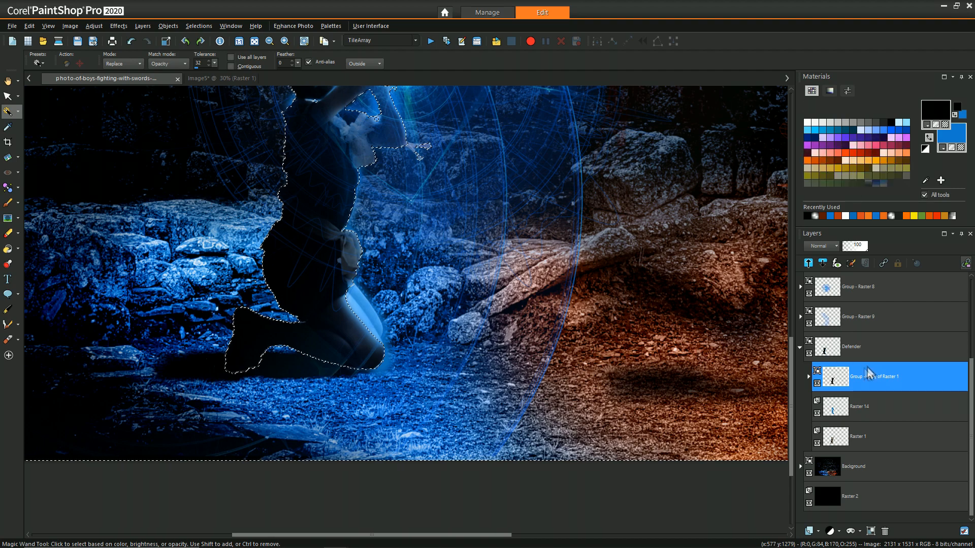
left_click(859, 437)
scroll(214, 324, "up", 3)
left_click(199, 25)
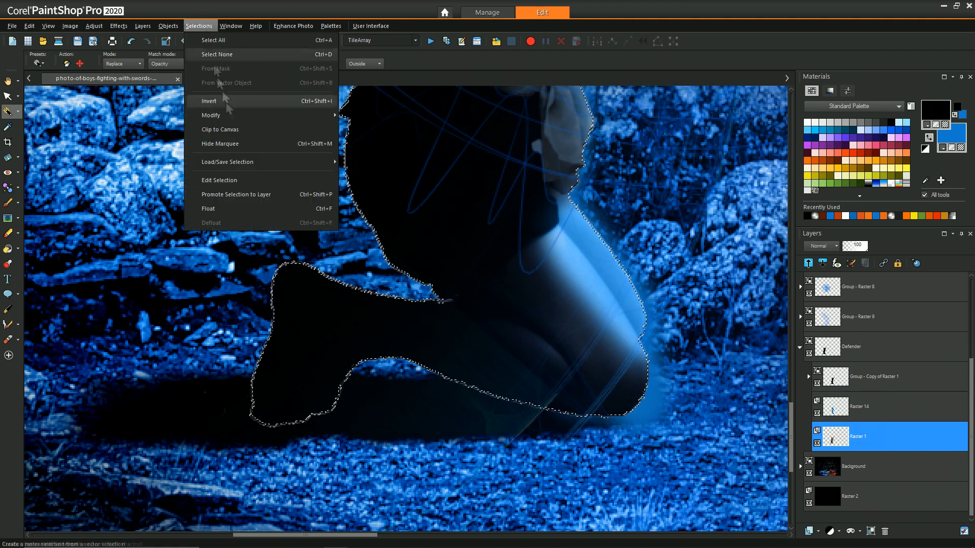
mouse_move(213, 129)
left_click(374, 122)
left_click(518, 334)
left_click(518, 335)
left_click(522, 192)
left_click(500, 363)
Expand the selection slightly over the defender's edge, using fewer pixels than the last-used value of 3.
left_click(198, 25)
mouse_move(246, 115)
left_click(374, 135)
left_click(693, 182)
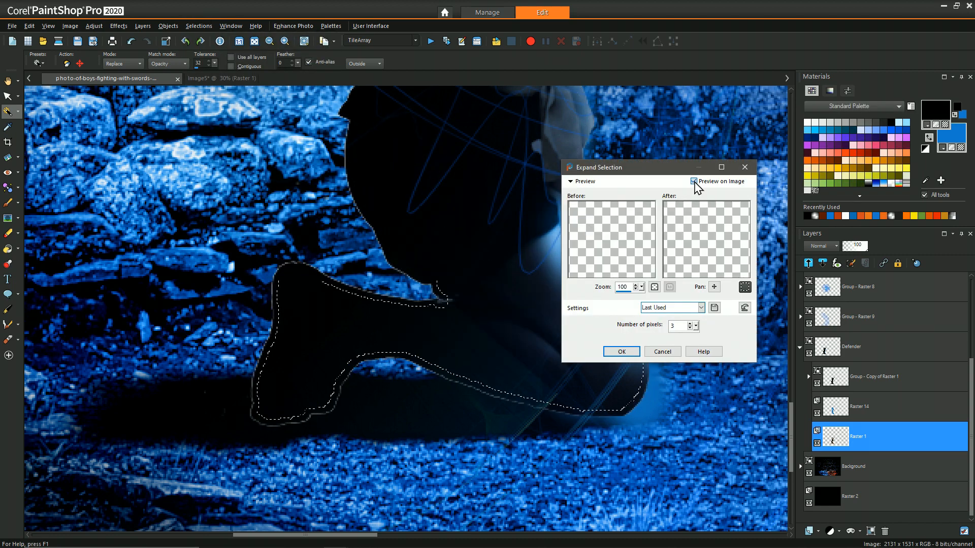
left_click(690, 328)
left_click(690, 329)
left_click(621, 352)
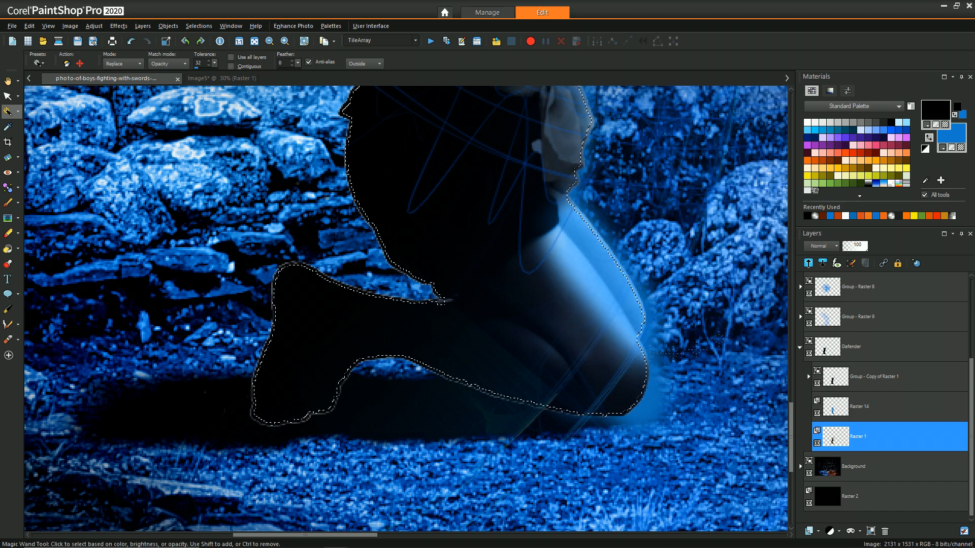
Add a Hide Selection mask to Group - Copy of Raster 1 in the Defender group and clear the selection.
left_click(873, 376)
left_click(851, 531)
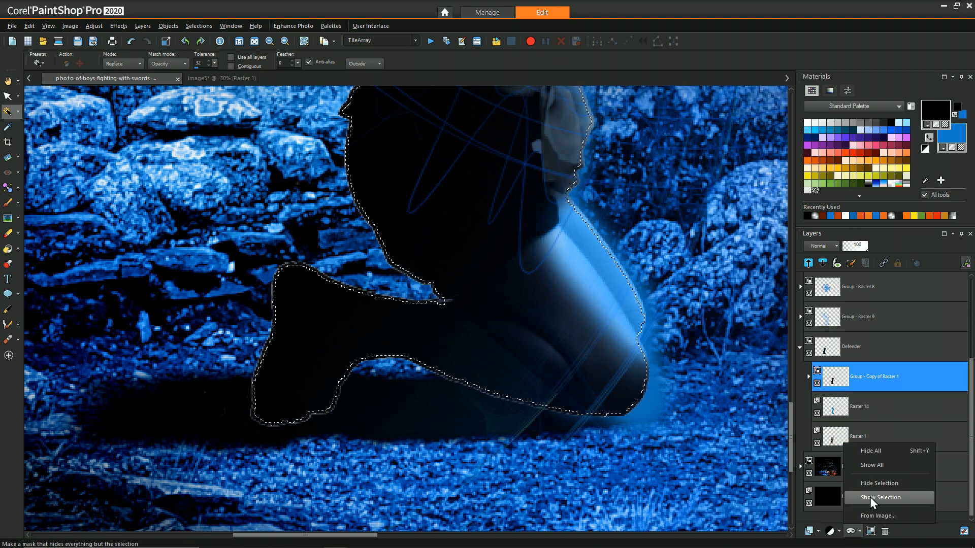
left_click(869, 483)
scroll(451, 377, "down", 4)
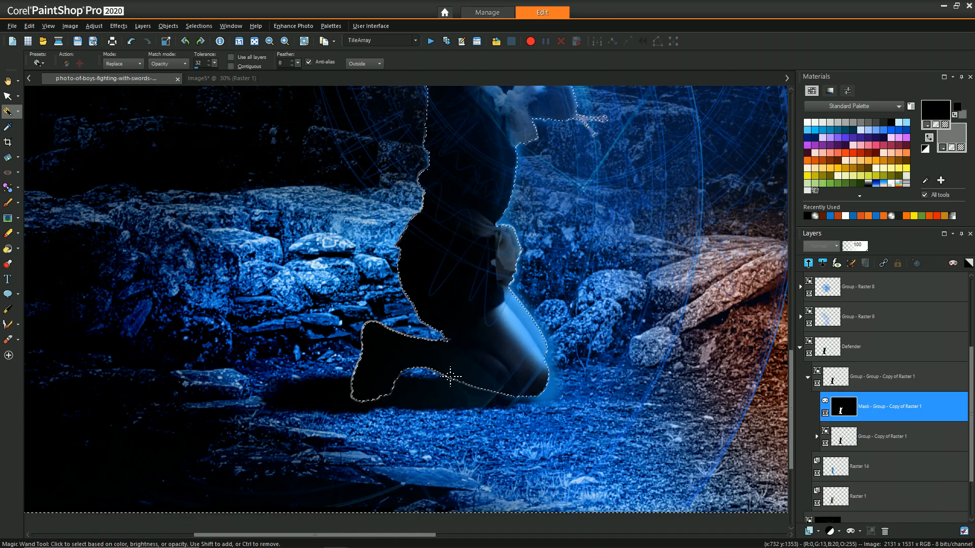
left_click(8, 82)
left_click(9, 112)
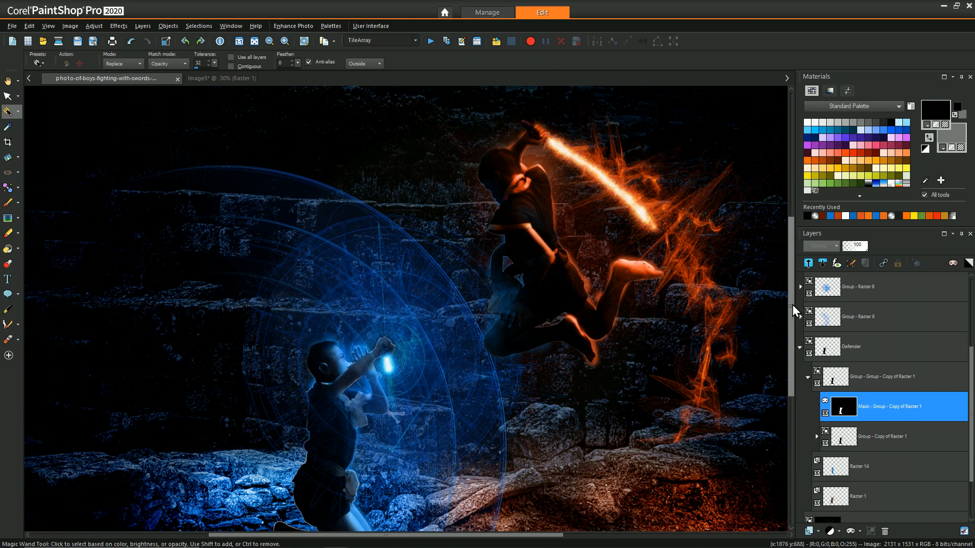
Try painting over the defender's upper body on the new mask with a size 265, hardness 100 brush, and undo the stroke.
left_click_drag(792, 305, 792, 340)
key("b")
left_click_drag(272, 255, 271, 203)
double_click(219, 63)
left_click_drag(326, 285, 319, 318)
key("ctrl+z")
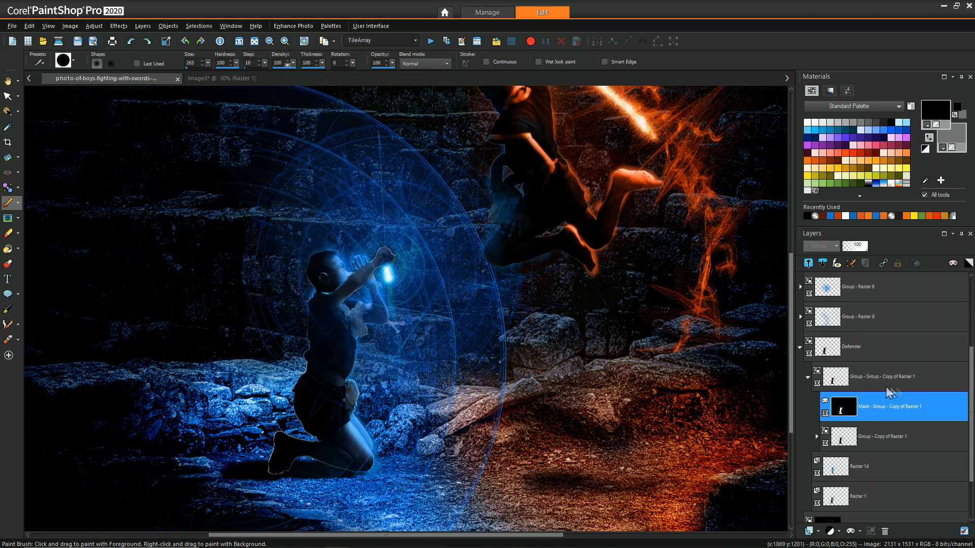
Try to reorder Raster 14 and Group - Copy of Raster 1 within the Defender group.
left_click_drag(888, 458, 874, 435)
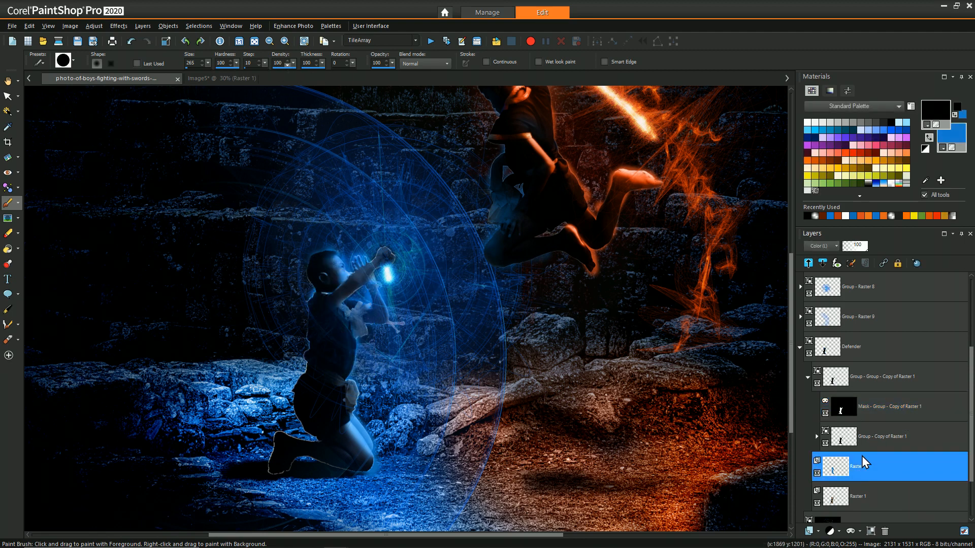
left_click_drag(867, 479, 866, 474)
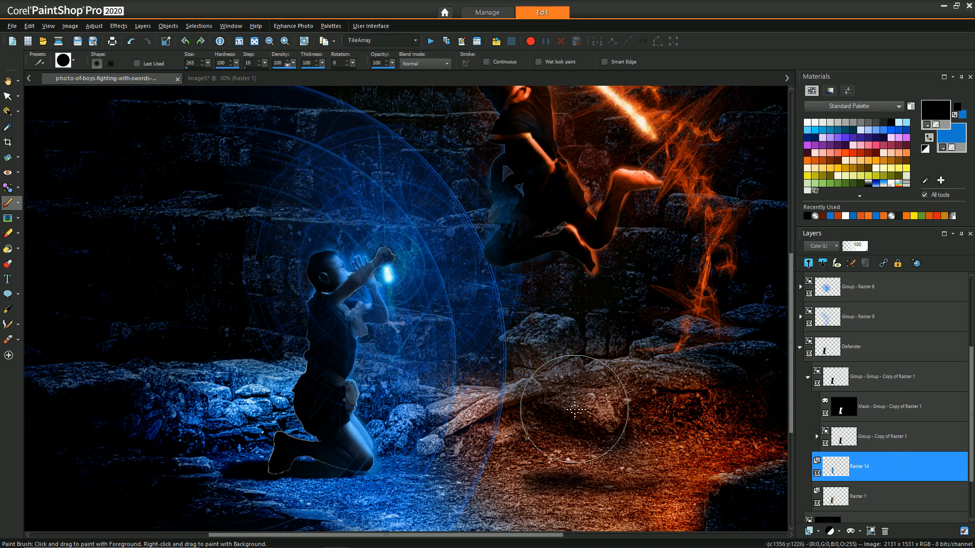
scroll(570, 406, "down", 2)
left_click(871, 410)
left_click(867, 438)
left_click(865, 466)
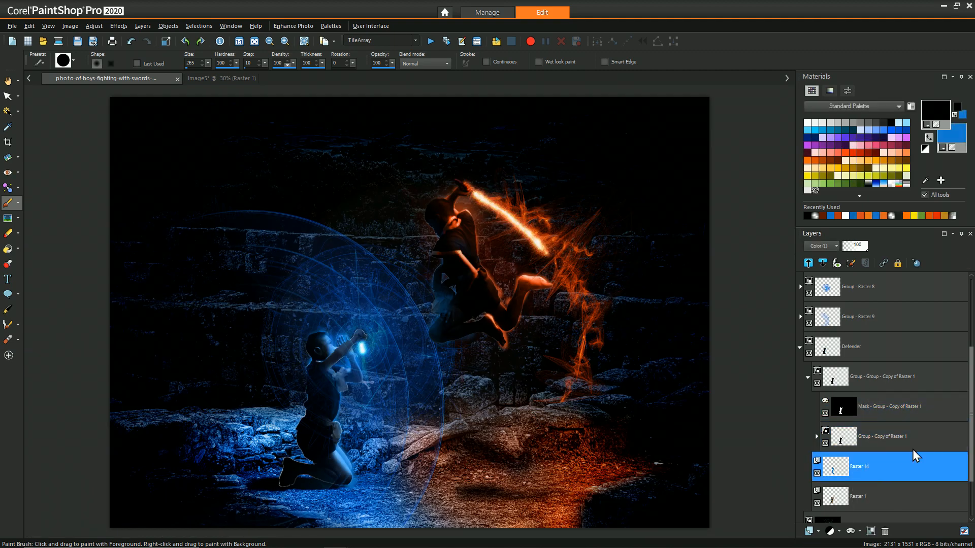
left_click_drag(884, 451, 864, 460)
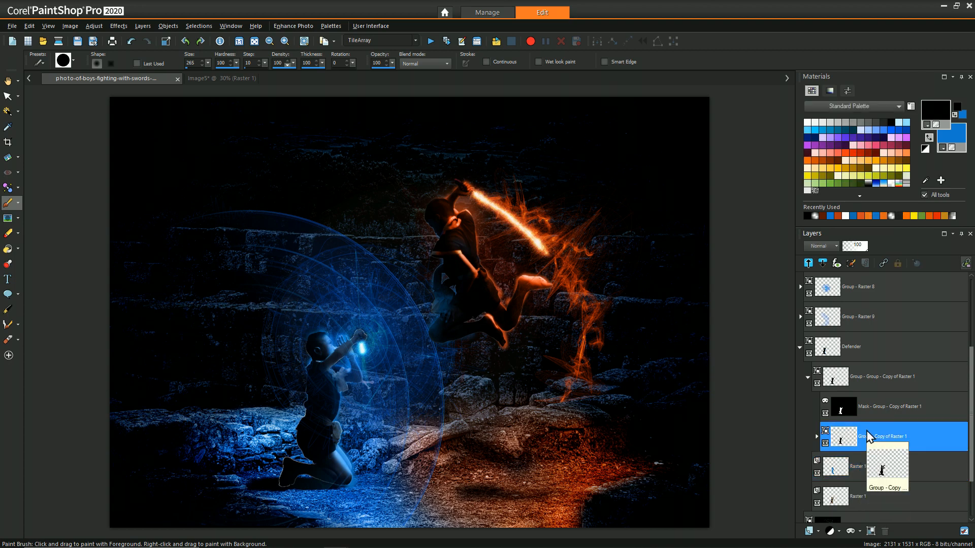
scroll(707, 421, "down", 1)
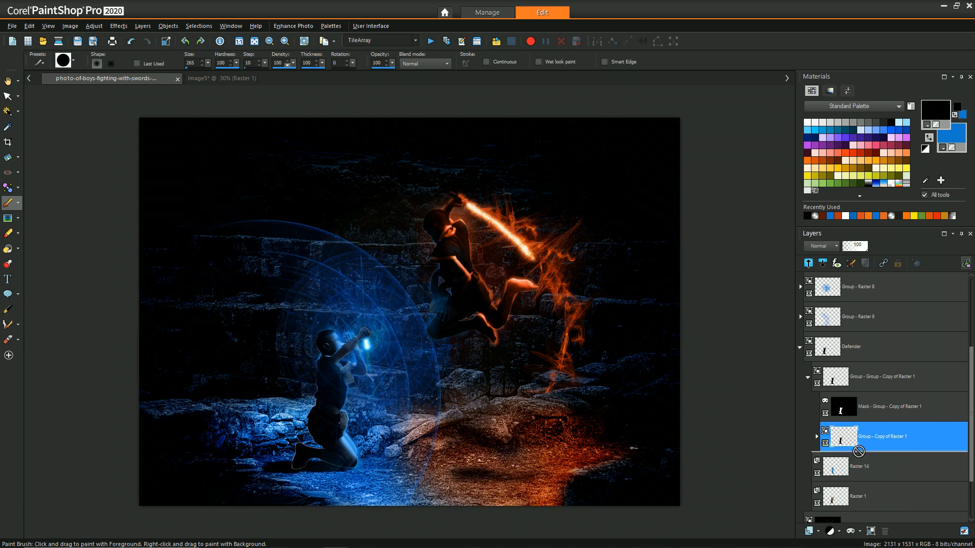
Remove the Mask - Group - Copy of Raster 1 layer from its group inside the Defender group.
right_click(857, 406)
left_click(857, 272)
left_click(462, 297)
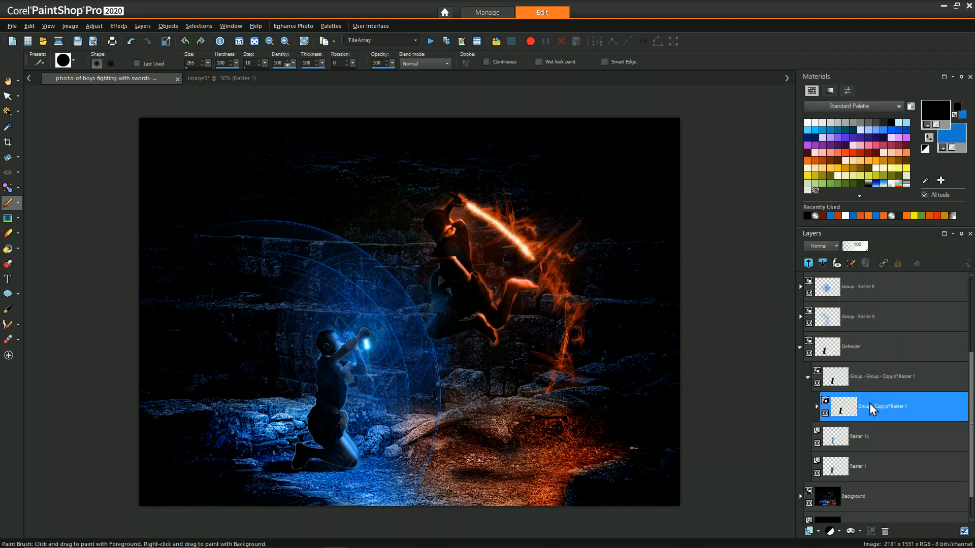
Move Group - Copy of Raster 1 directly into the Defender group and add a new raster layer above it.
left_click_drag(861, 415, 859, 423)
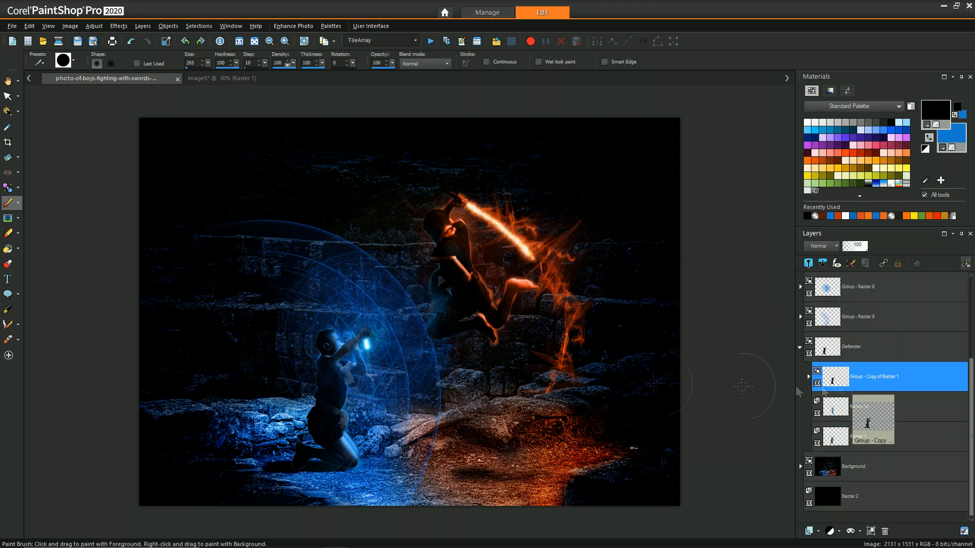
scroll(398, 510, "up", 2)
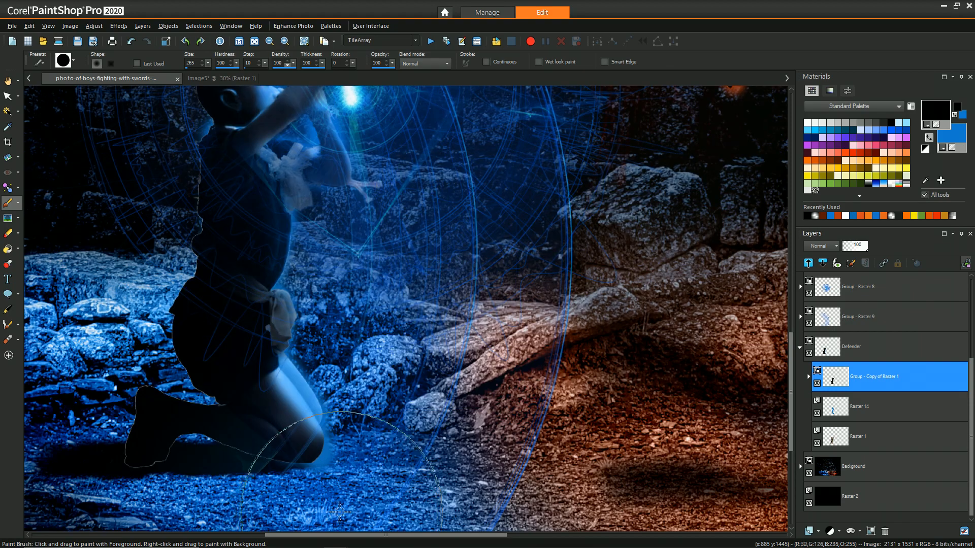
scroll(299, 513, "up", 1)
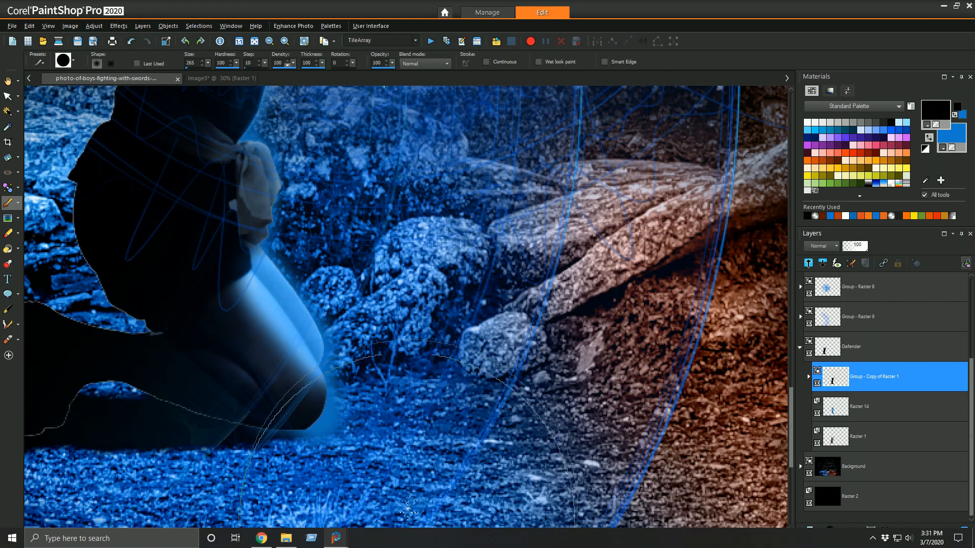
left_click_drag(409, 535, 348, 534)
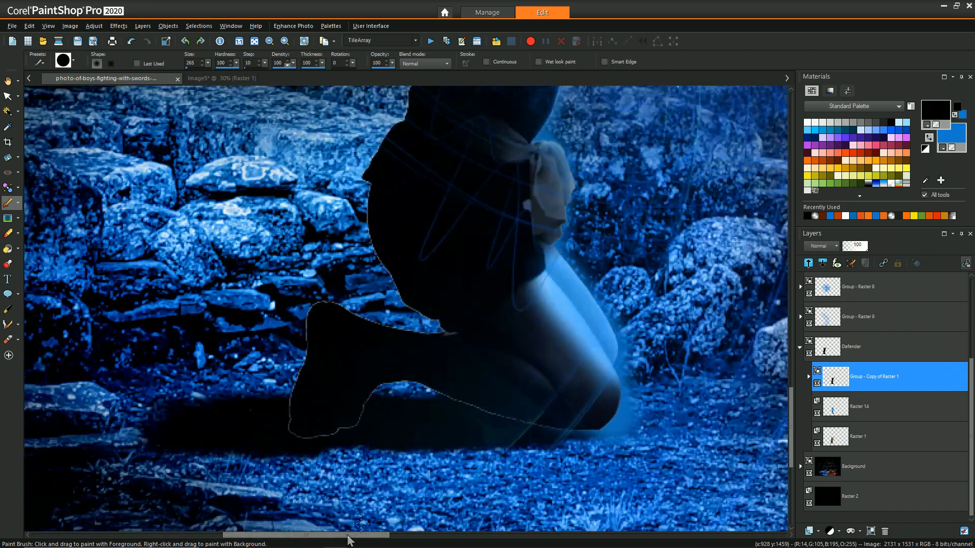
left_click(819, 532)
left_click(831, 446)
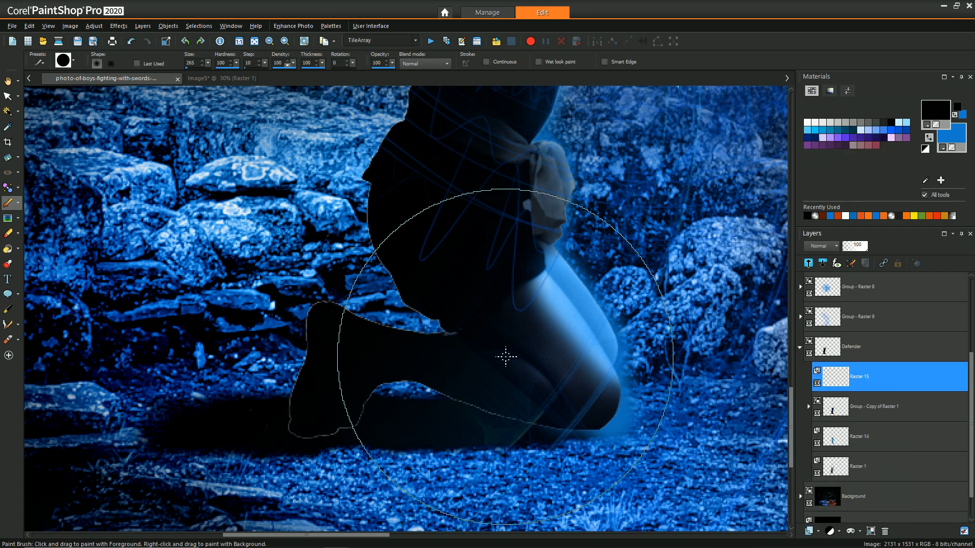
Paint black over the light outlines of the defender's foot and lower leg on Raster 15, using brush sizes 36 and 10 with hardness 89, then 36.
key("f")
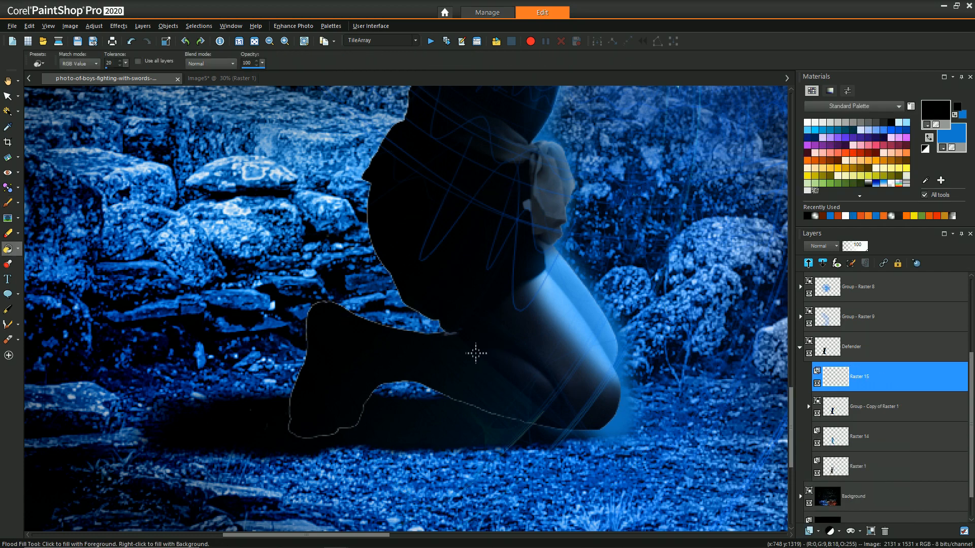
key("b")
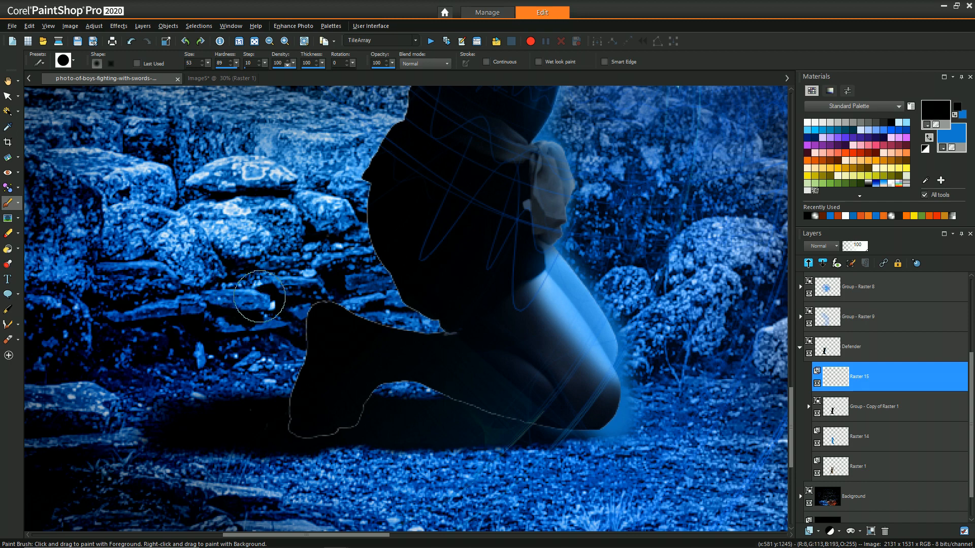
scroll(321, 410, "up", 5)
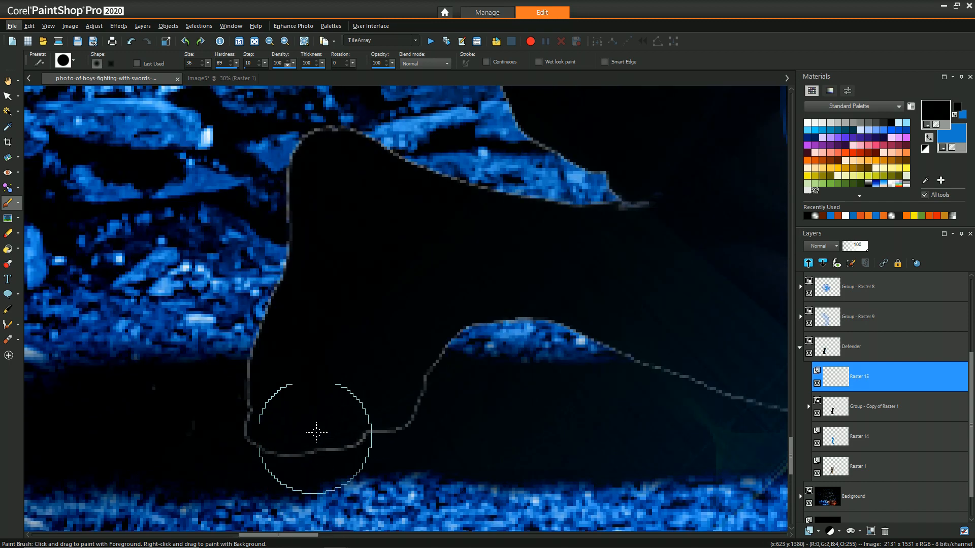
mouse_move(296, 385)
left_mouse_down()
mouse_move(279, 399)
mouse_move(318, 421)
mouse_move(378, 394)
mouse_move(389, 373)
mouse_move(393, 405)
left_mouse_up()
left_click_drag(646, 326, 717, 362)
mouse_move(275, 535)
left_mouse_down()
mouse_move(352, 536)
mouse_move(297, 536)
left_mouse_up()
mouse_move(587, 431)
left_mouse_down()
mouse_move(579, 409)
mouse_move(623, 422)
left_mouse_up()
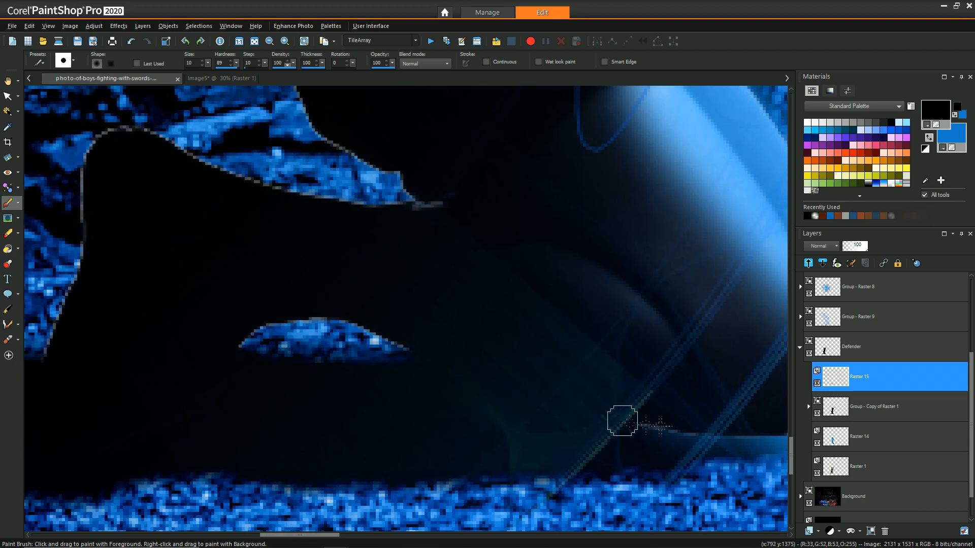
left_click_drag(229, 58, 479, 60)
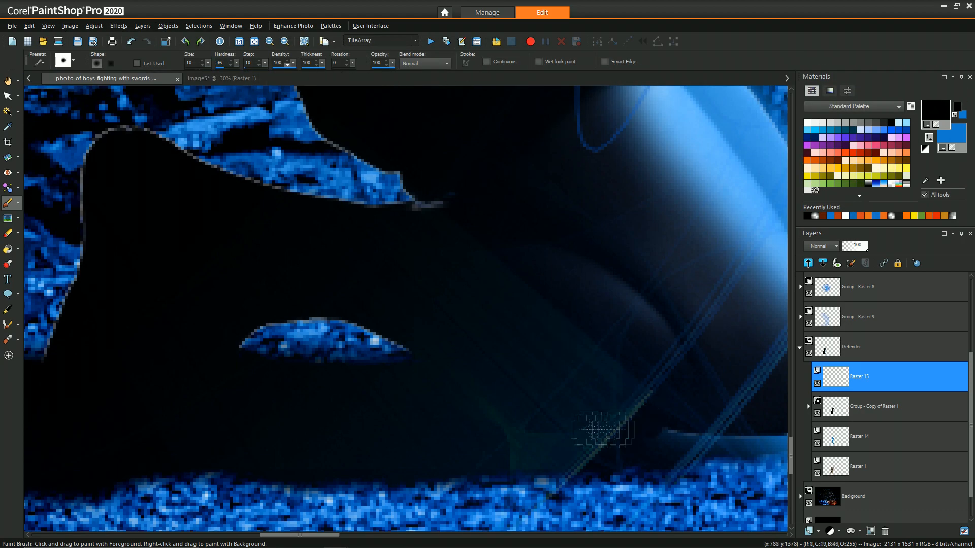
scroll(341, 391, "down", 10)
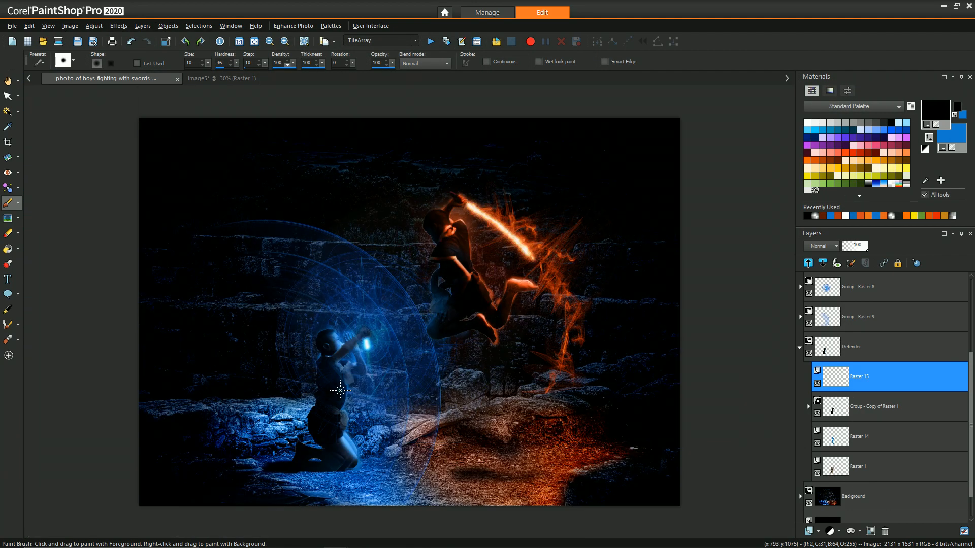
Touch up Raster 11 in the Background group over the dark ground behind the defender with a size 548, hardness 63, opacity 64 Eraser.
left_click(8, 81)
scroll(89, 323, "down", 1)
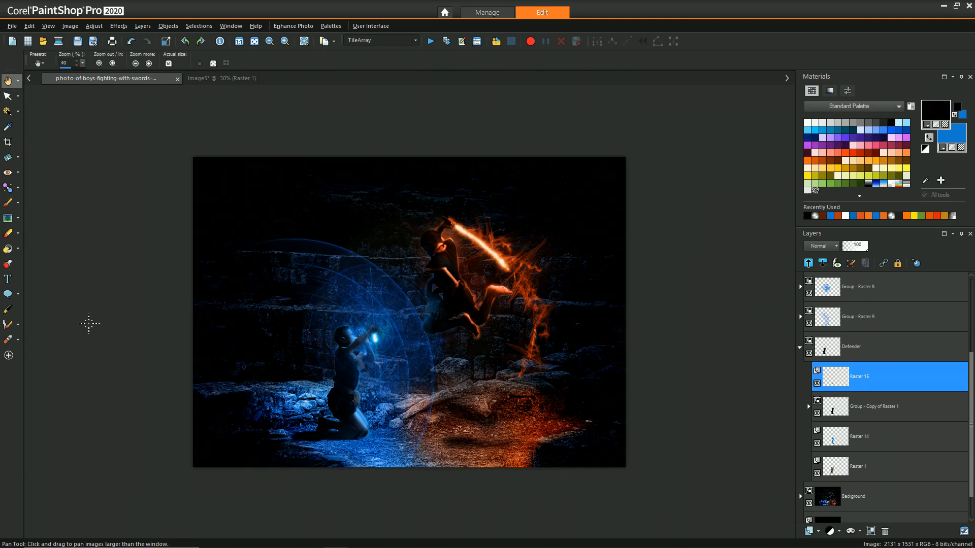
scroll(855, 444, "down", 5)
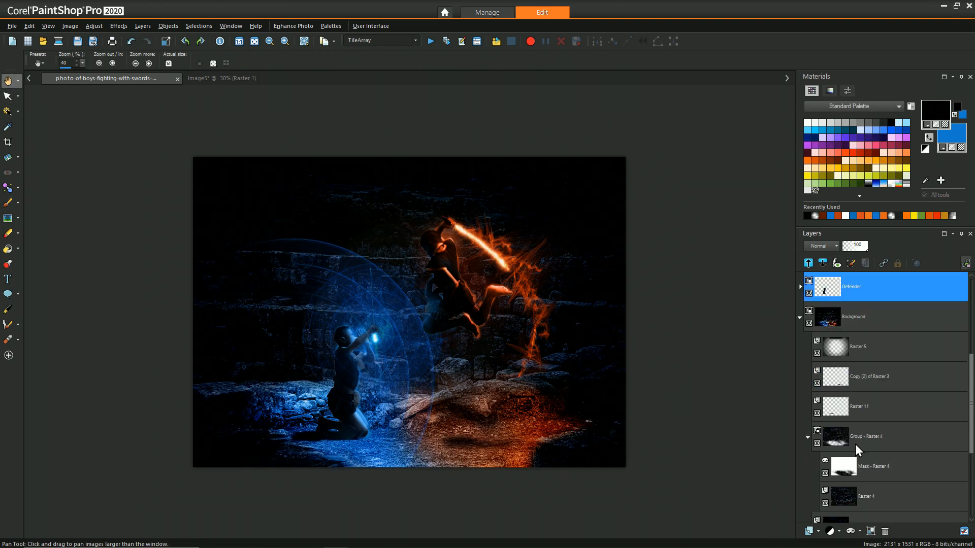
scroll(852, 344, "up", 2)
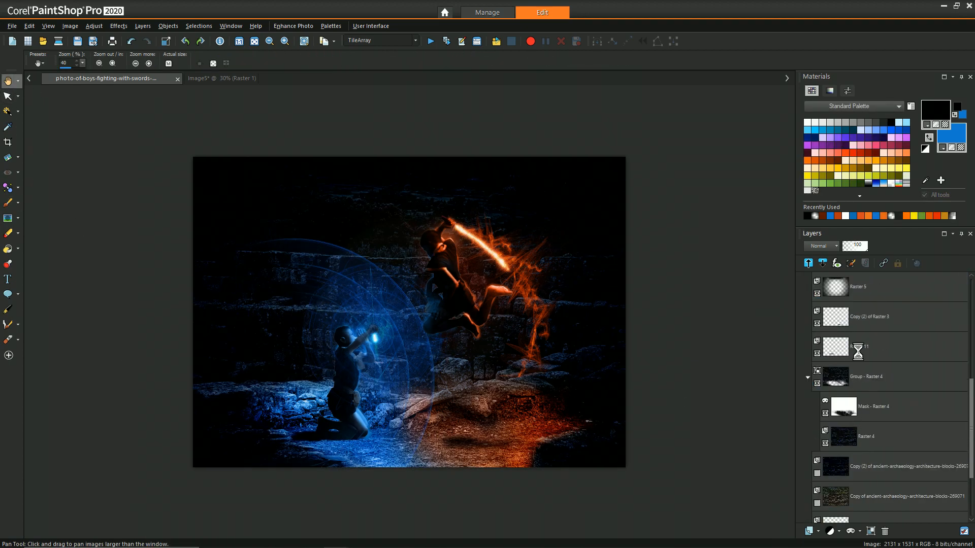
left_click(857, 347)
left_click(7, 233)
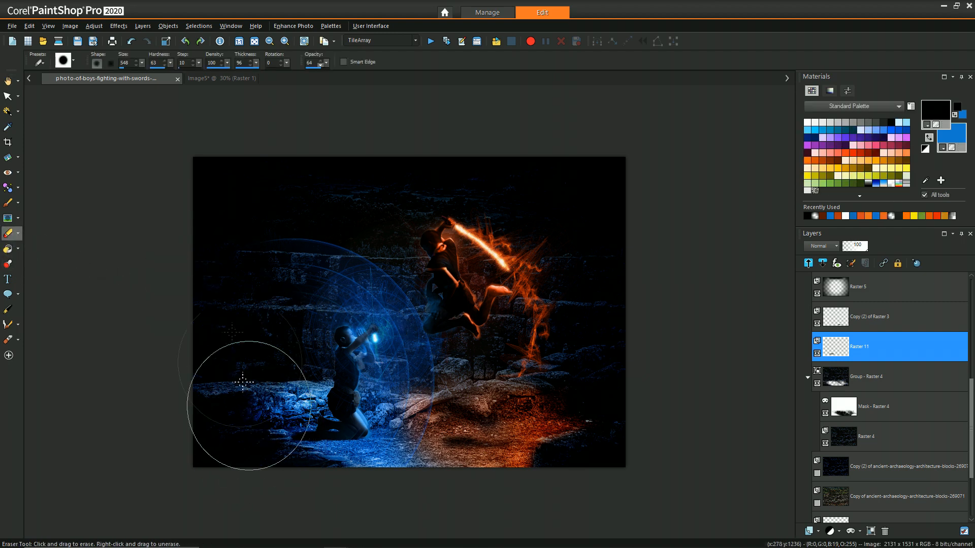
left_click(261, 447)
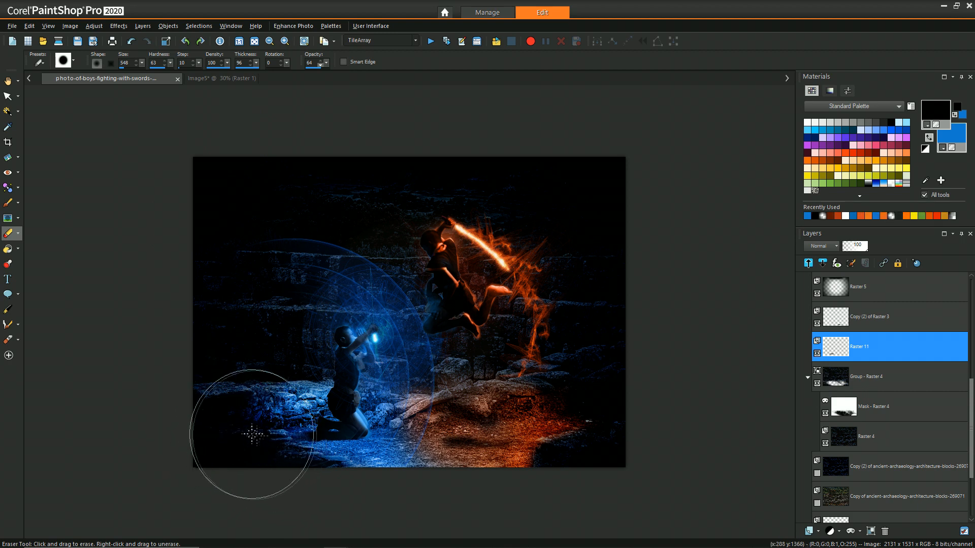
left_click(253, 438)
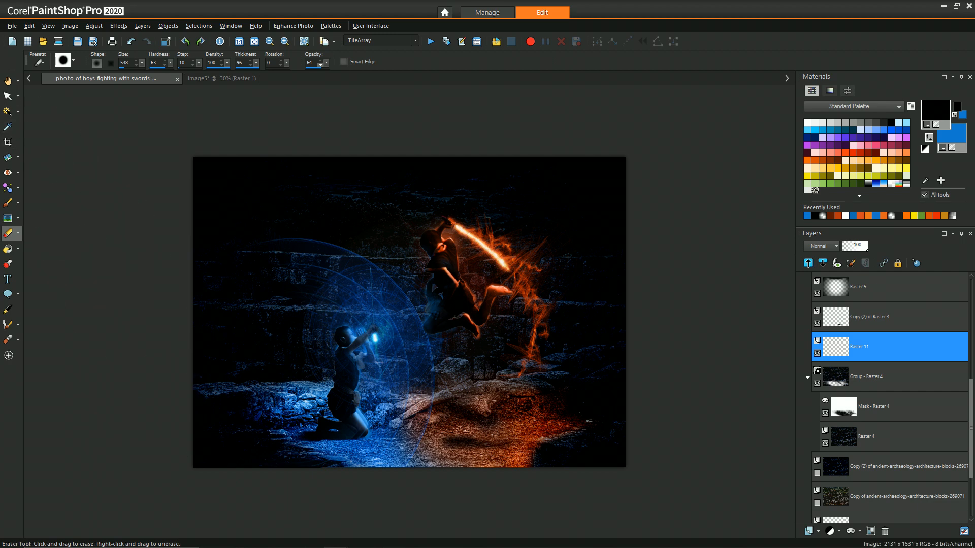
left_click(8, 81)
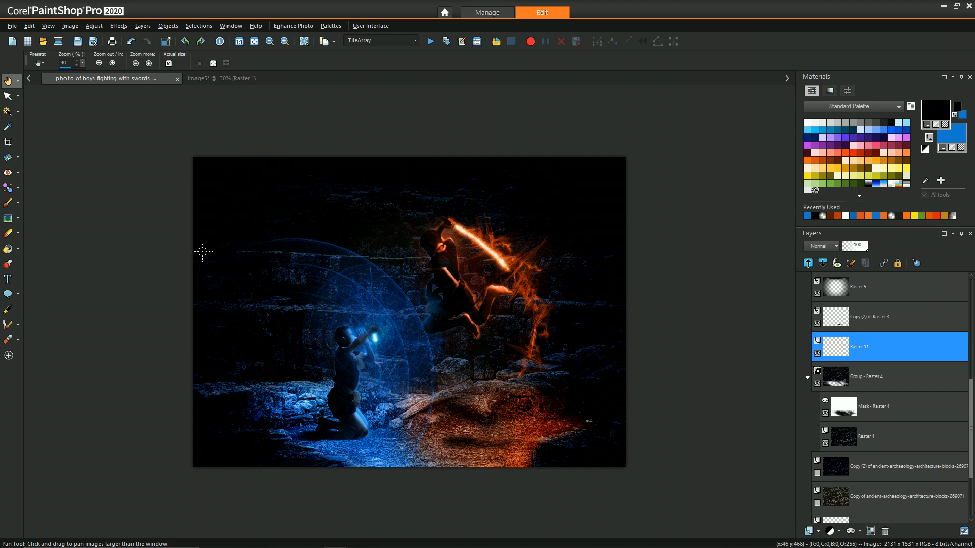
scroll(202, 252, "down", 1)
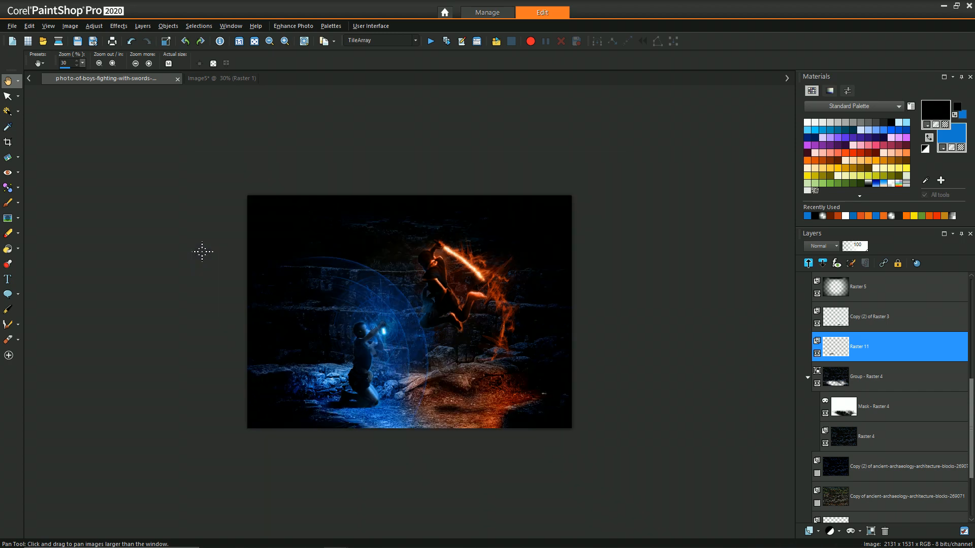
Darken the right and left image edges on the Raster 5 vignette layer with a black brush of size 484 and hardness 37.
left_click(888, 295)
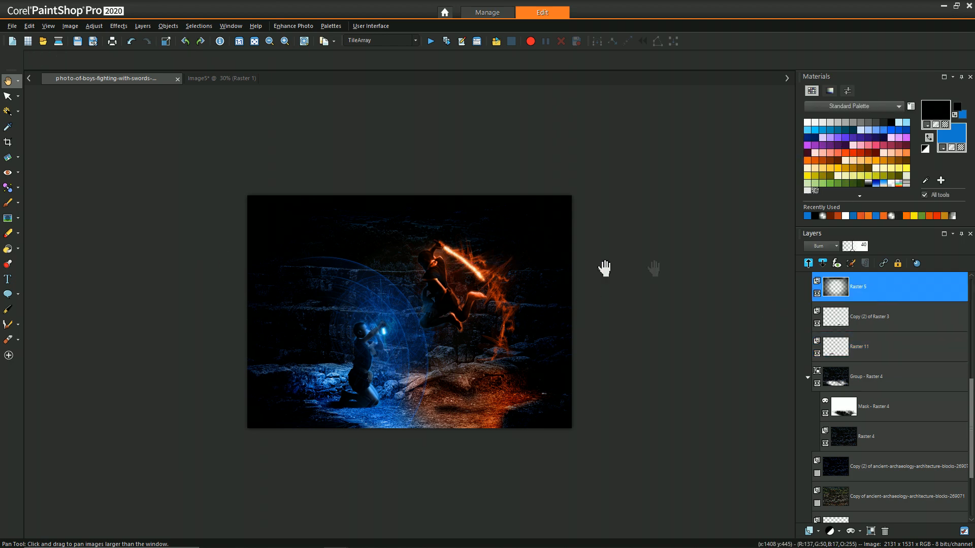
key("b")
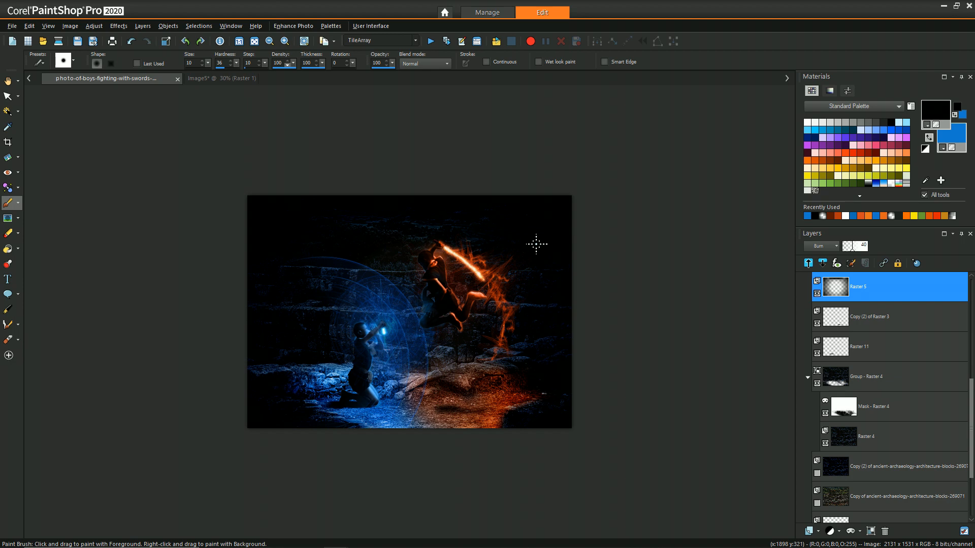
left_click_drag(537, 249, 548, 274)
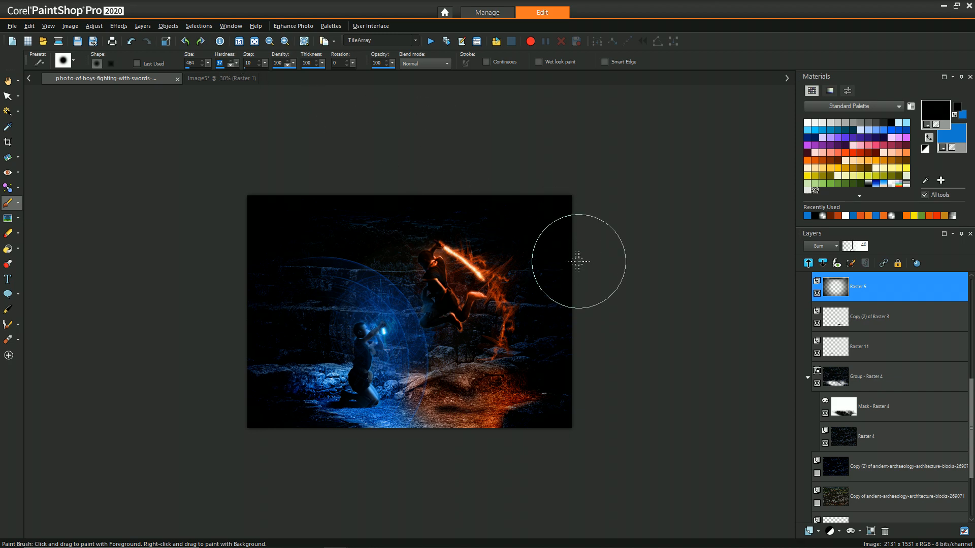
left_click(584, 342)
left_click(576, 399)
left_click(253, 258)
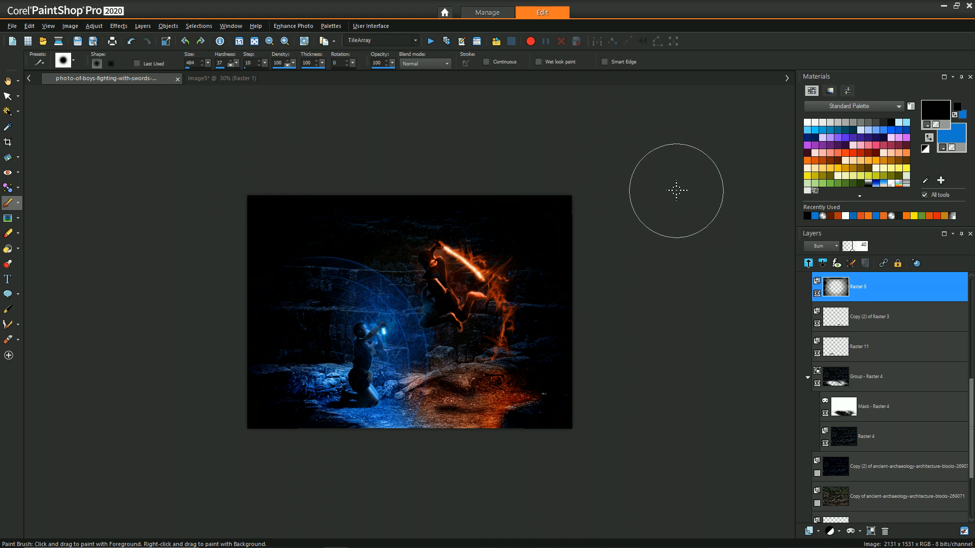
Collapse Group - Raster 4 and rename the topmost layer SwordFlame.
scroll(667, 221, "up", 2)
left_click(809, 380)
scroll(871, 349, "up", 3)
left_click(882, 286)
right_click(882, 286)
left_click(849, 336)
type("s")
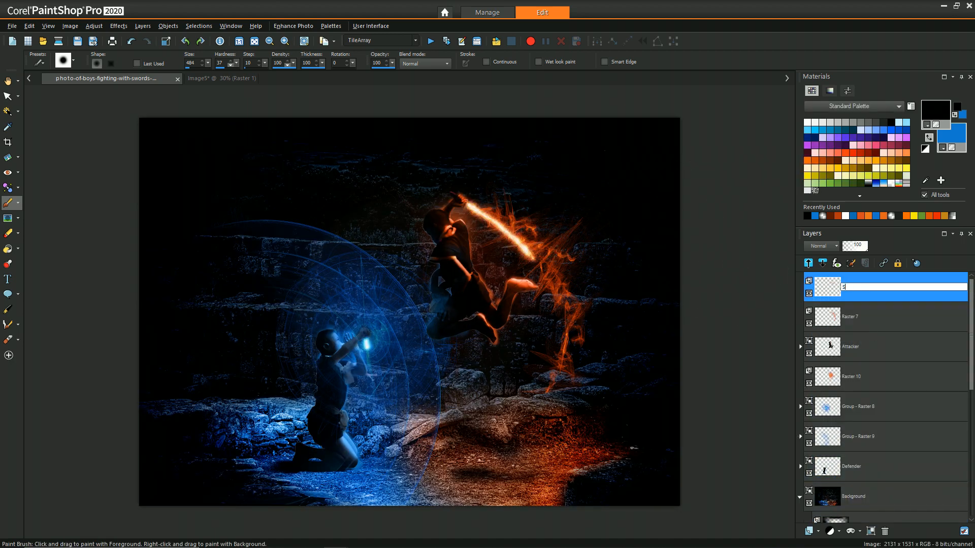
key("Return")
Rename the Raster 7 layer SwordFlameTrail.
right_click(857, 315)
left_click(851, 363)
type("SwordFl")
key("Return")
Rename the Raster 10 layer AttackerHalo.
right_click(861, 347)
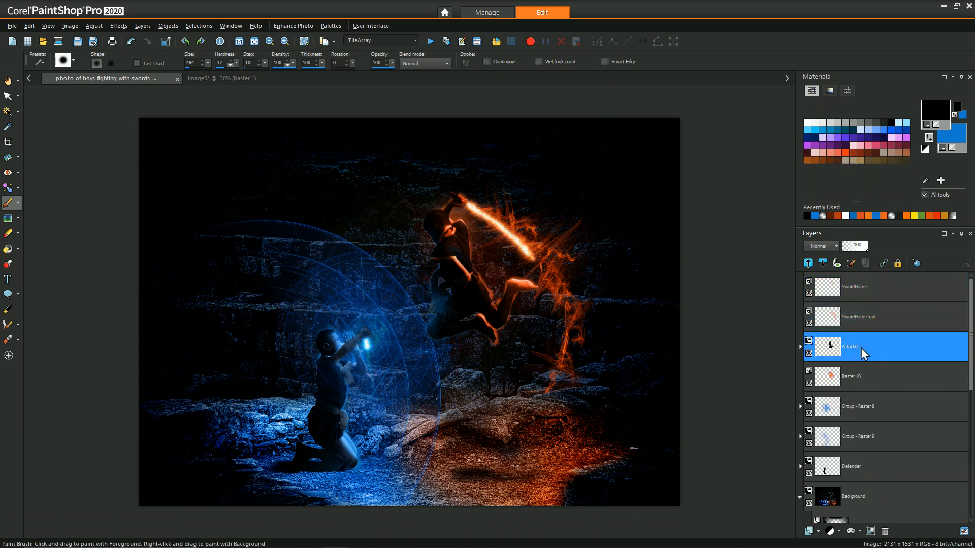
left_click(883, 380)
key("Return")
right_click(866, 376)
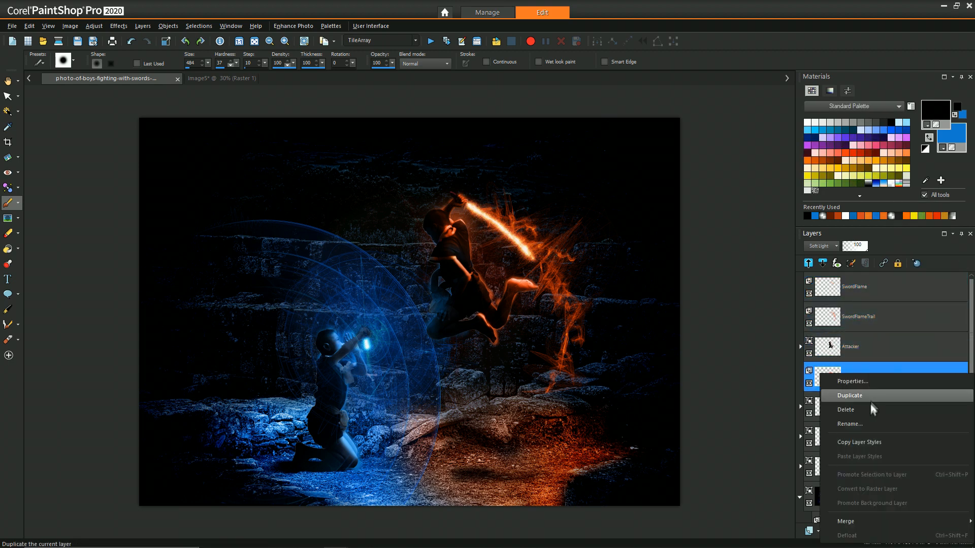
left_click(869, 423)
type("A")
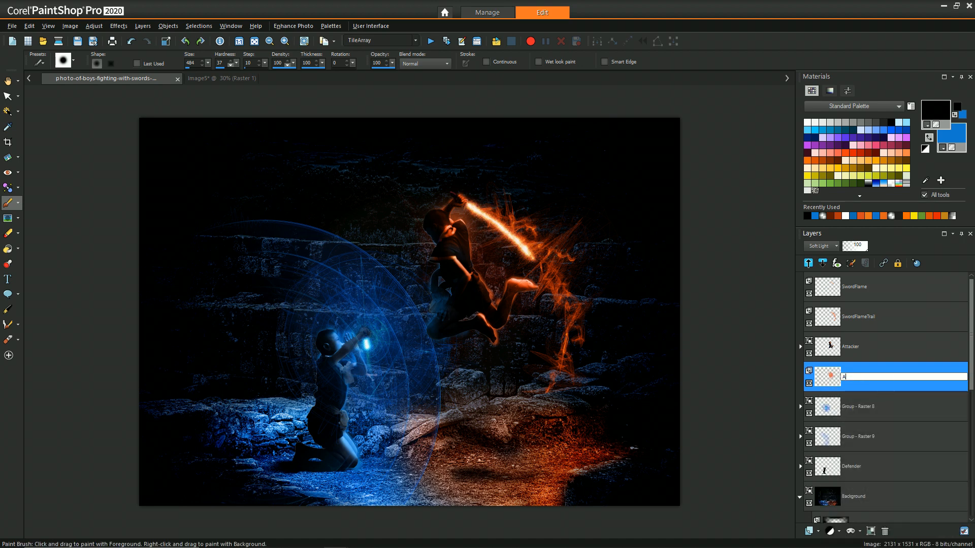
type("ttackerHalo")
key("Return")
Rename the Group - Raster 8 layer group DefenseHaloSmall.
right_click(864, 413)
left_click(893, 438)
type("DefenseHaloLarge")
key("Return")
left_click(890, 440)
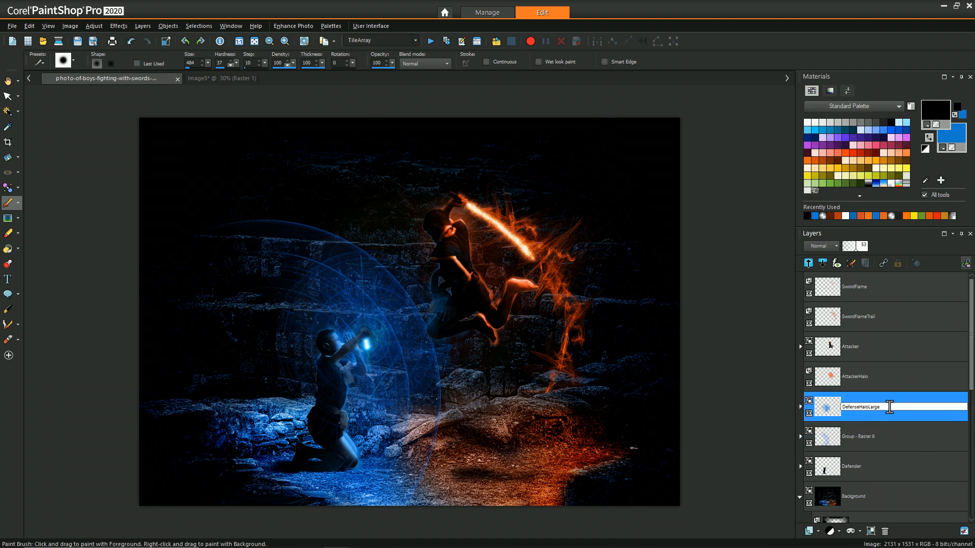
type("Small")
key("Return")
Rename the Group - Raster 9 layer group DefenseHaloLarge.
right_click(868, 440)
left_click(895, 469)
type("DefenseHaloLarge")
key("Return")
left_click_drag(889, 431, 906, 443)
left_click(852, 466)
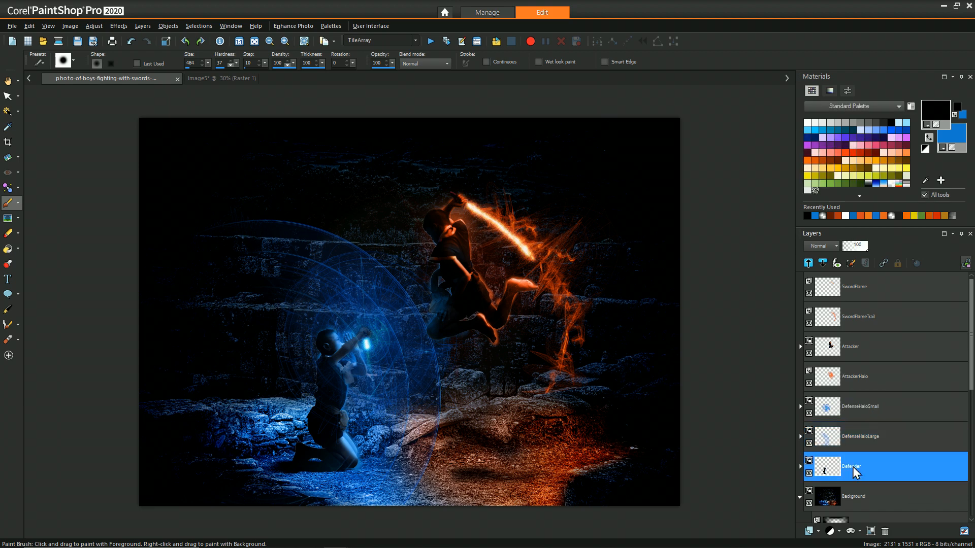
right_click(853, 462)
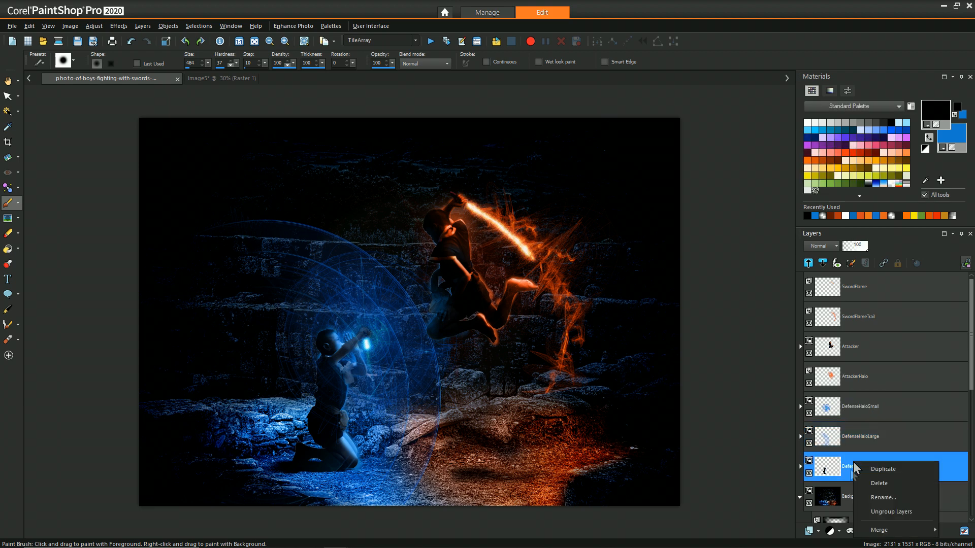
left_click(847, 489)
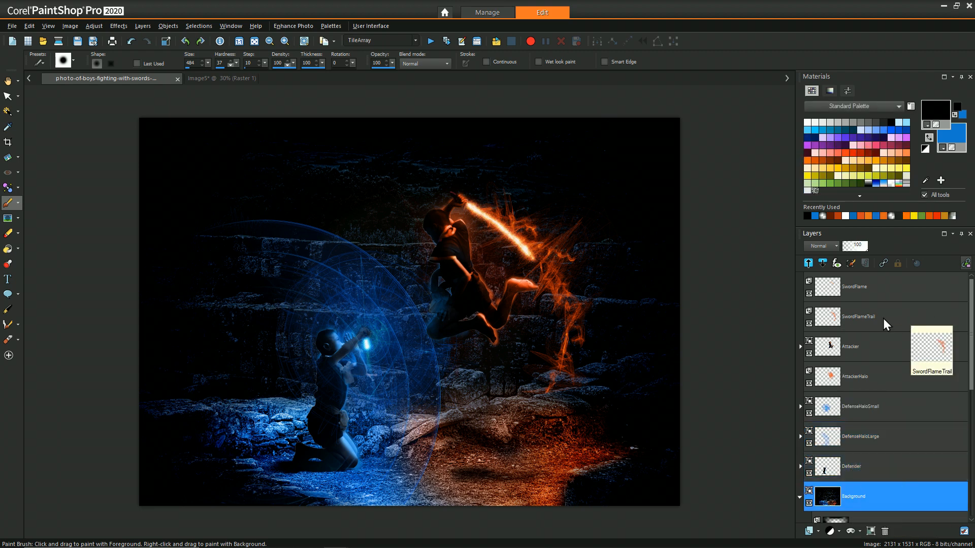
Rename the Attacker layer group AttackerFigure.
left_click(860, 348)
right_click(861, 350)
key("Escape")
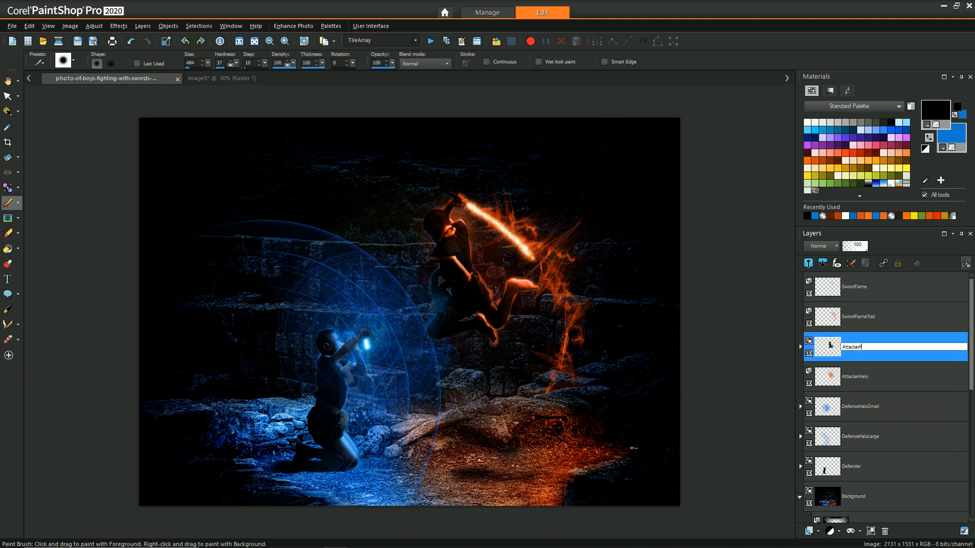
Try to group the SwordFlame, SwordFlameTrail, AttackerFigure and AttackerHalo layers into a new layer group.
left_click(863, 290)
left_click(863, 317, "ctrl")
left_click(860, 375)
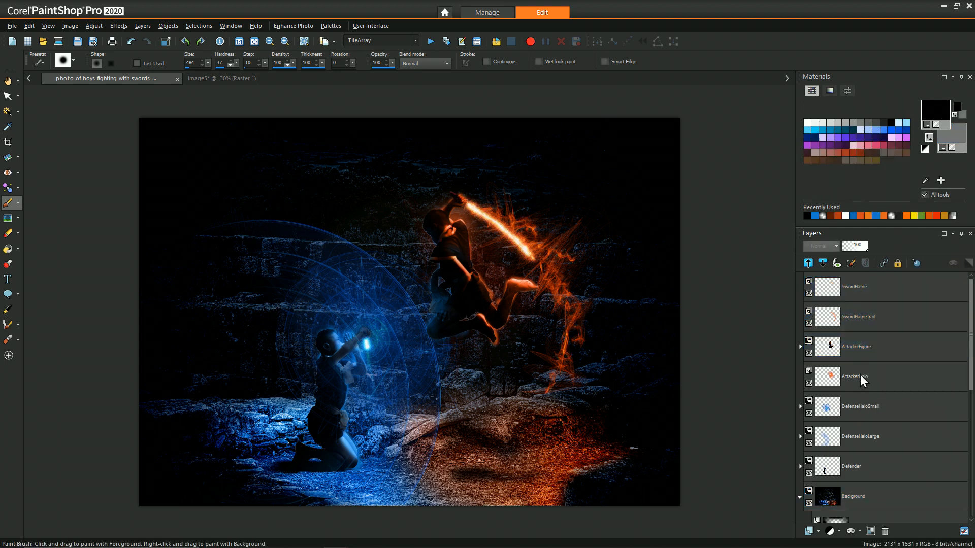
left_click(859, 288)
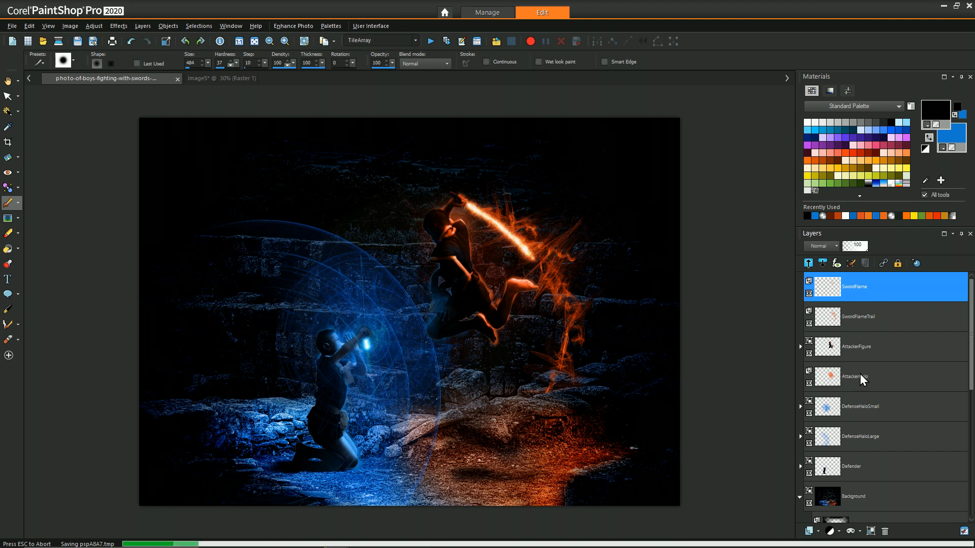
left_click(860, 375, "ctrl")
left_click(864, 318, "ctrl")
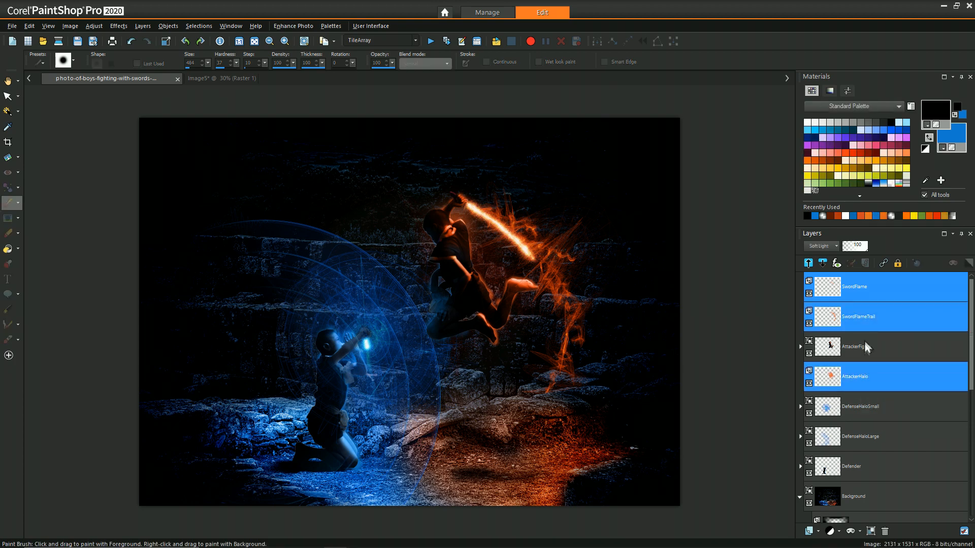
left_click(859, 347, "ctrl")
right_click(862, 282)
left_click(817, 531)
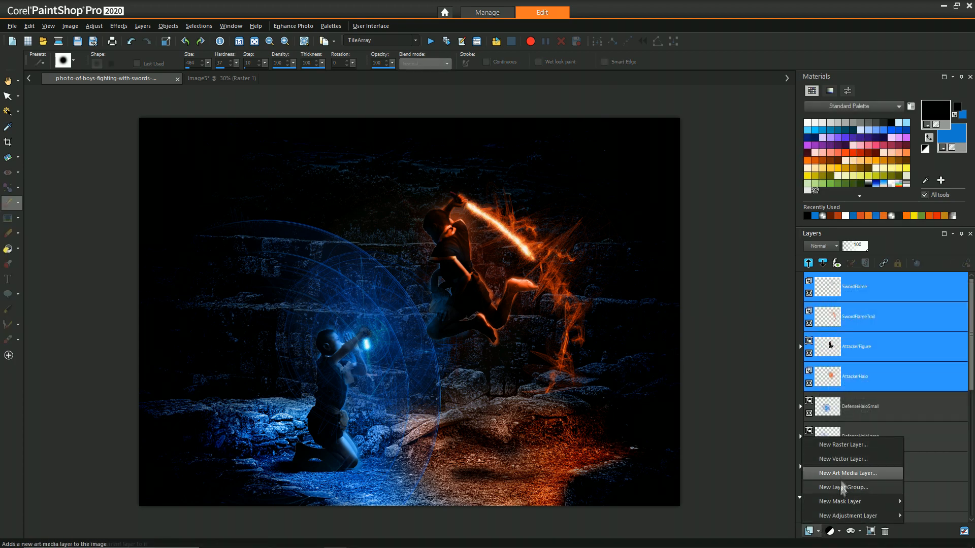
left_click(844, 486)
Undo the grouping of the four attacker layers.
right_click(862, 284)
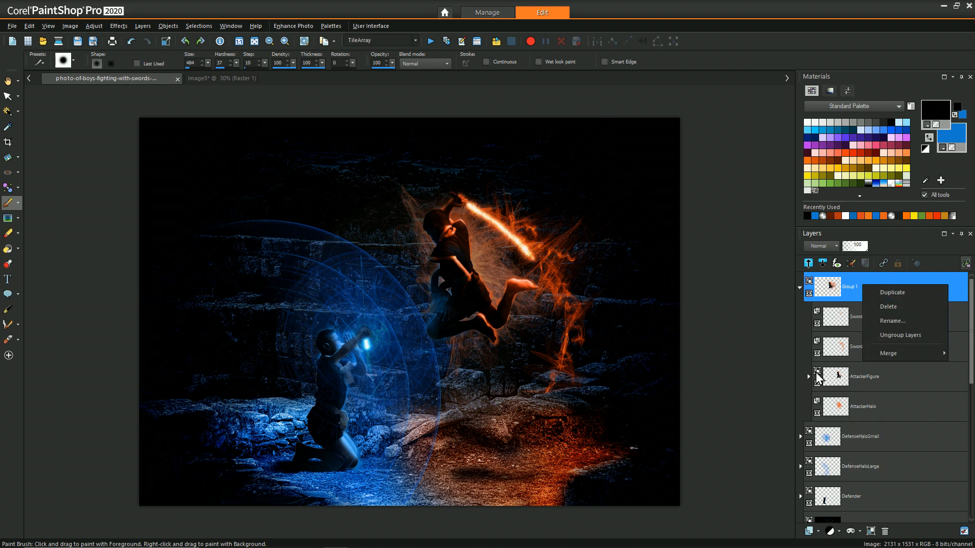
left_click(384, 14)
key("ctrl+z")
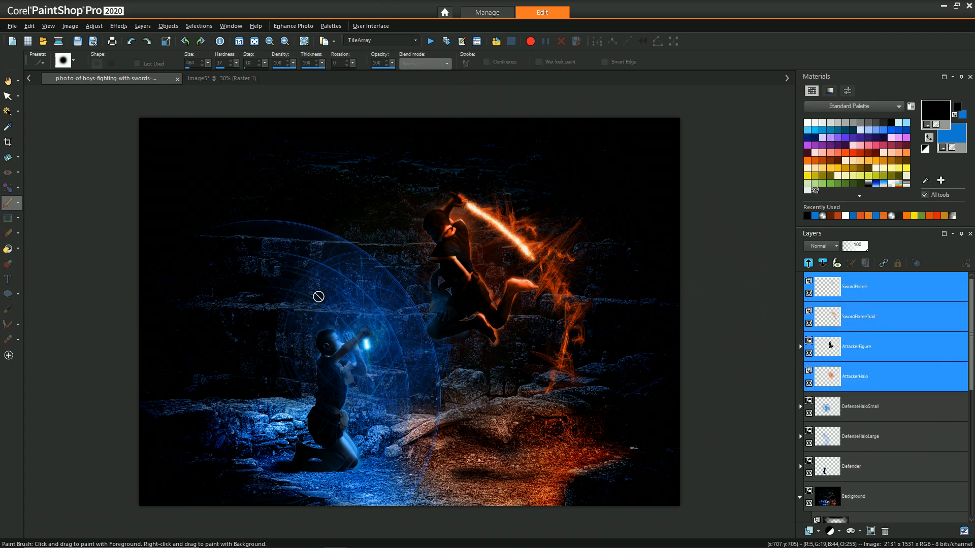
Delete the two hidden copies of the ancient-archaeology-architecture-blocks layer from the Background group.
scroll(190, 217, "down", 2)
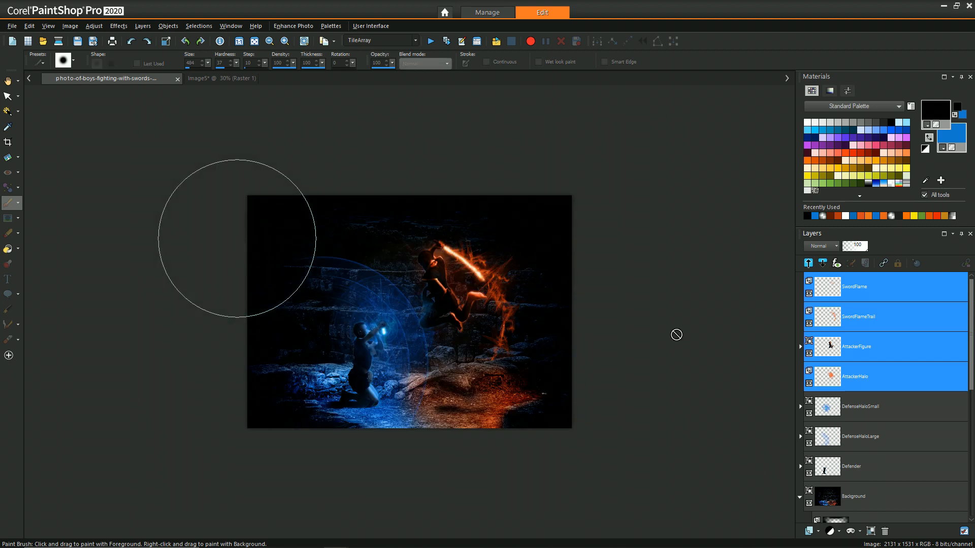
left_click(853, 495)
scroll(798, 466, "down", 1)
scroll(809, 468, "down", 3)
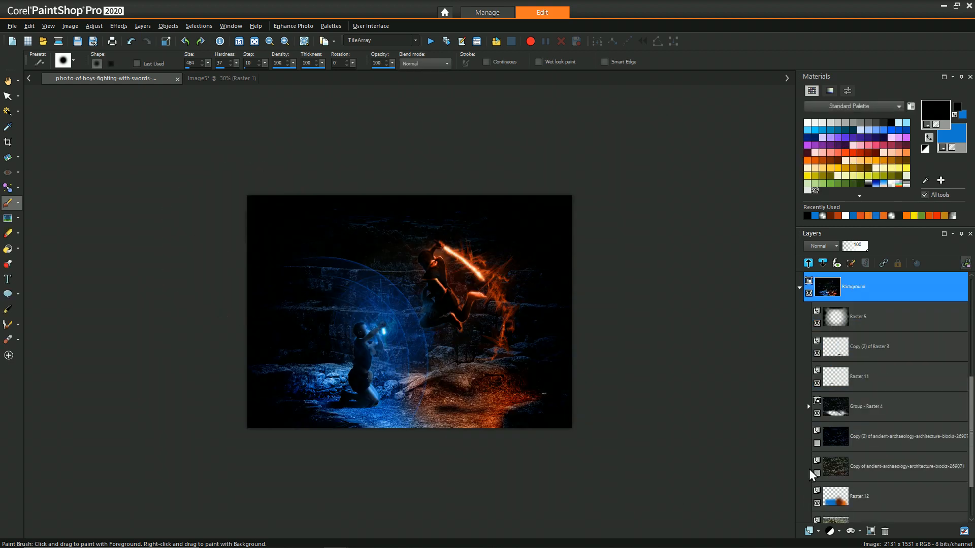
left_click(858, 467)
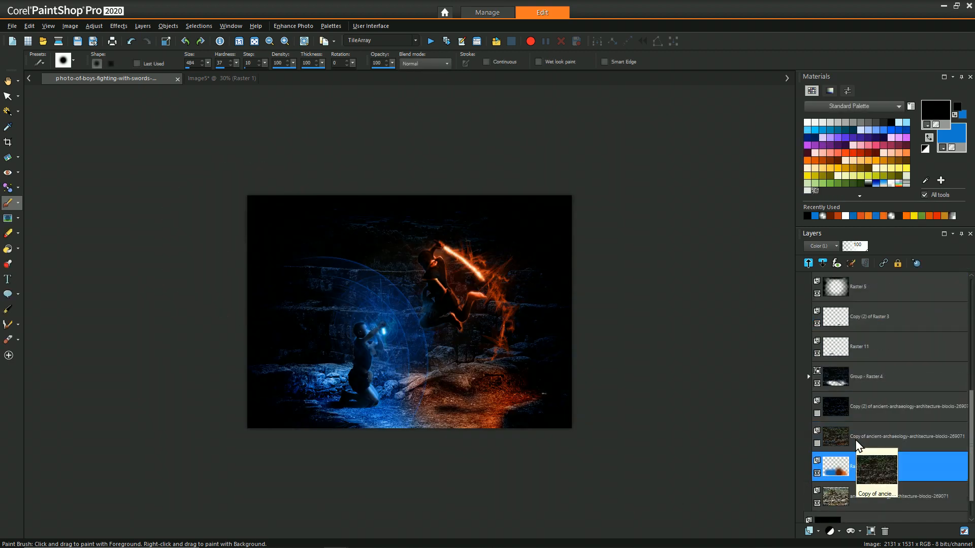
left_click(866, 408)
right_click(866, 407)
left_click(854, 272)
left_click(460, 297)
right_click(862, 409)
left_click(854, 278)
left_click(512, 297)
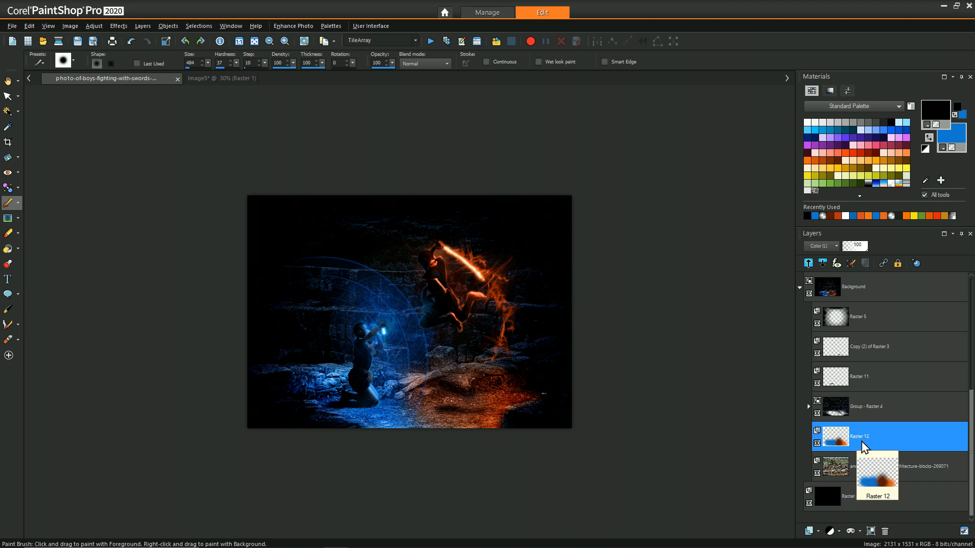
Boost the saturation of the orange ground on the Raster 12 layer with the Saturation Up/Down brush.
left_click(18, 219)
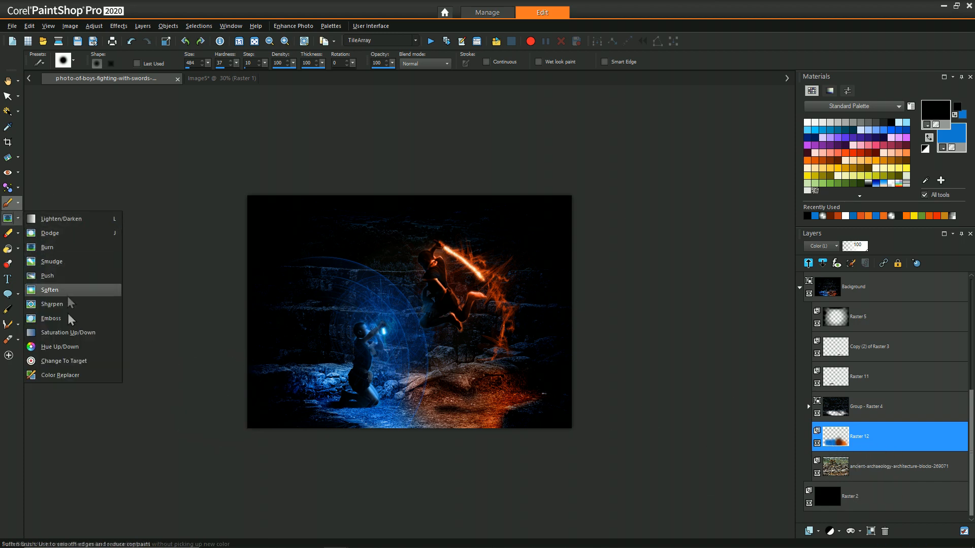
left_click(63, 333)
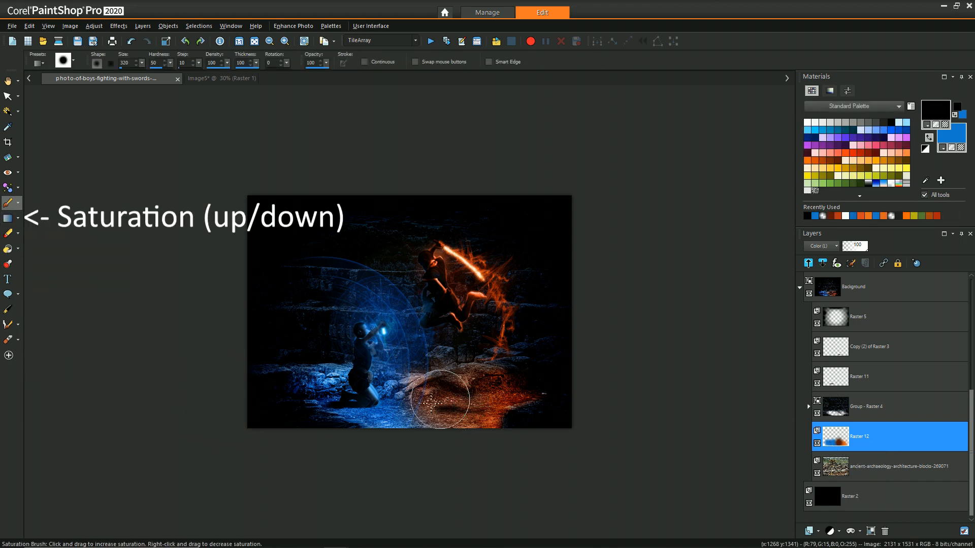
mouse_move(456, 417)
left_mouse_down()
mouse_move(464, 393)
mouse_move(451, 433)
mouse_move(435, 397)
mouse_move(447, 424)
mouse_move(420, 407)
left_mouse_up()
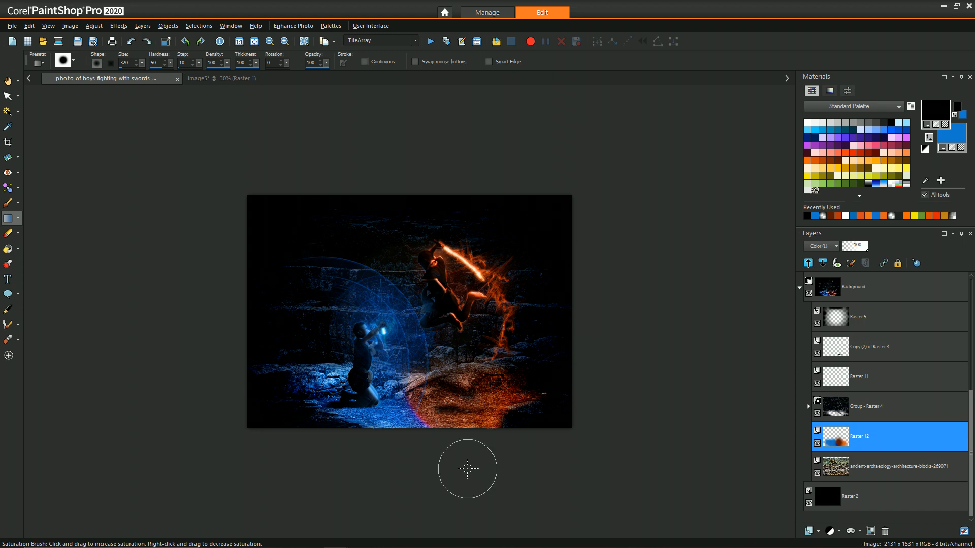
mouse_move(457, 408)
left_mouse_down()
mouse_move(464, 448)
mouse_move(468, 390)
mouse_move(461, 444)
mouse_move(487, 495)
left_mouse_up()
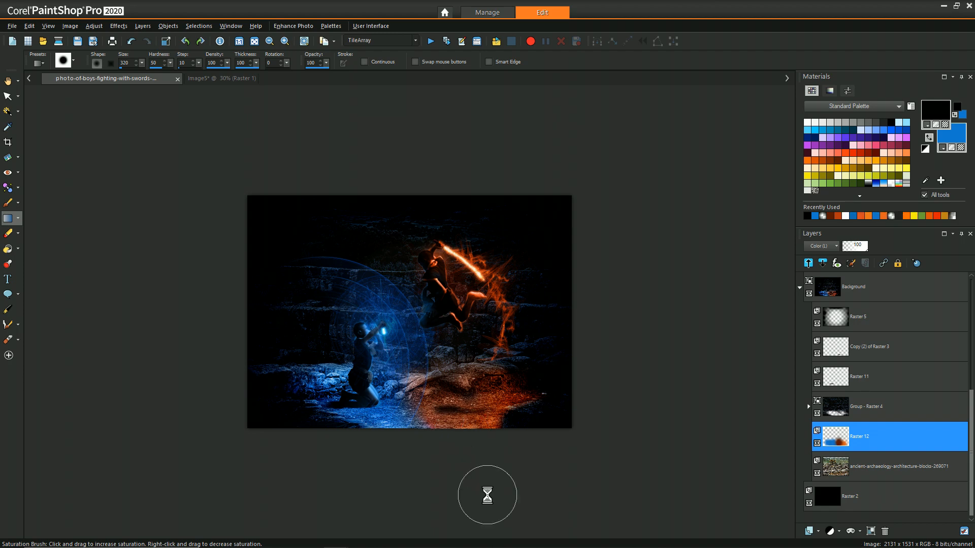
left_click_drag(460, 409, 461, 435)
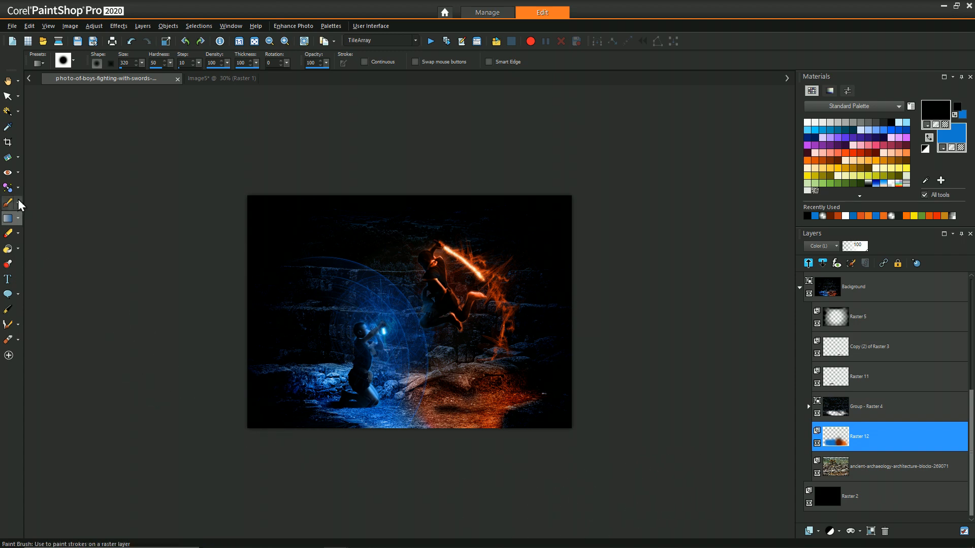
left_click(7, 81)
scroll(178, 266, "up", 2)
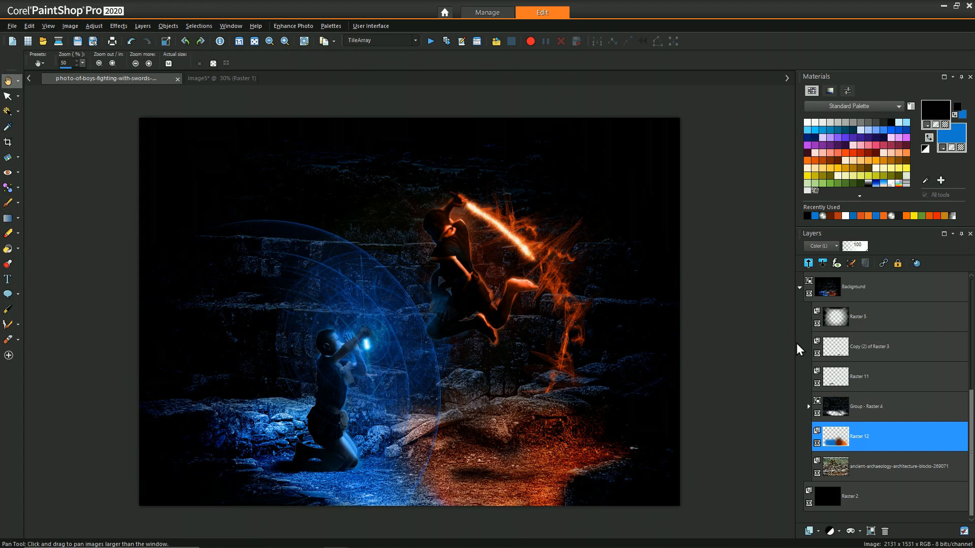
Rename the Copy (2) of Raster 3 layer AttackerShadow.
scroll(676, 432, "down", 1)
left_click(881, 407)
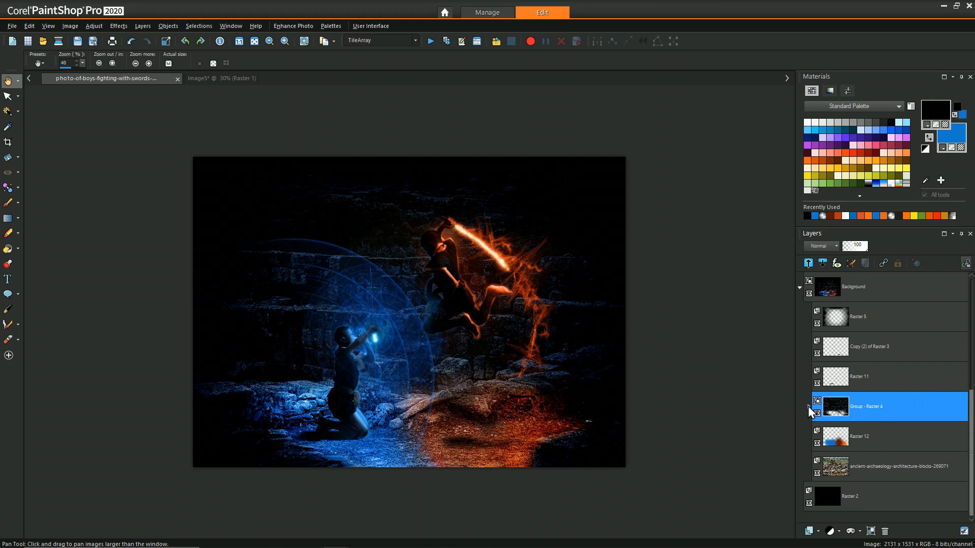
scroll(809, 407, "up", 1)
right_click(882, 373)
left_click(862, 428)
type("Attacker Shadow")
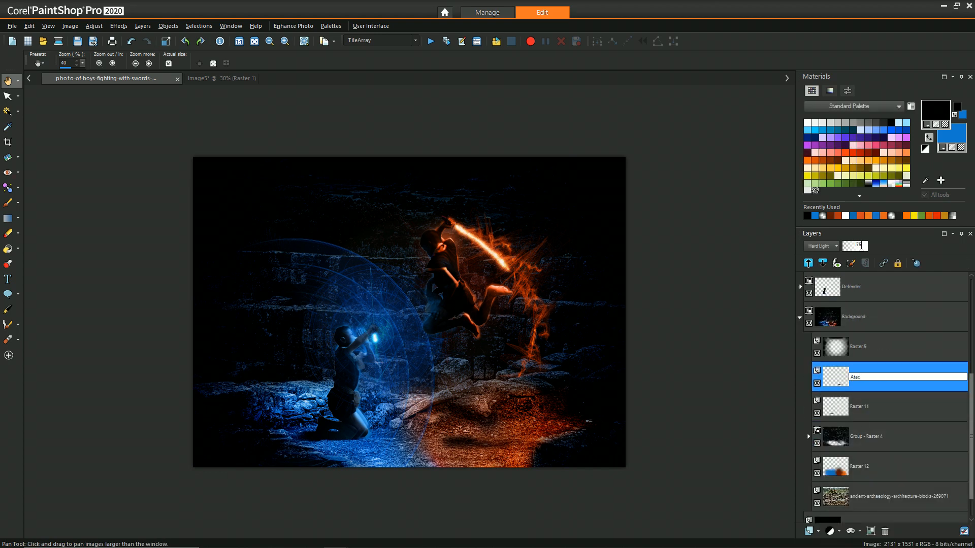
key("Return")
Rename the Raster 11 layer DefenderShadow.
right_click(861, 405)
left_click(847, 284)
type("DefenderShadow")
key("Return")
Rename the Raster 5 layer Burning.
left_click(860, 345)
left_click(861, 345)
type("B")
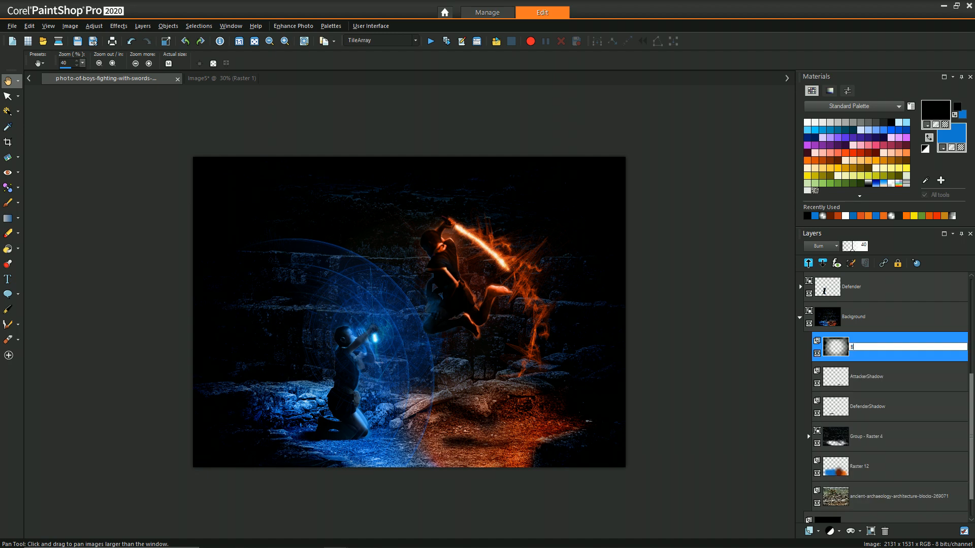
type("urning")
key("Return")
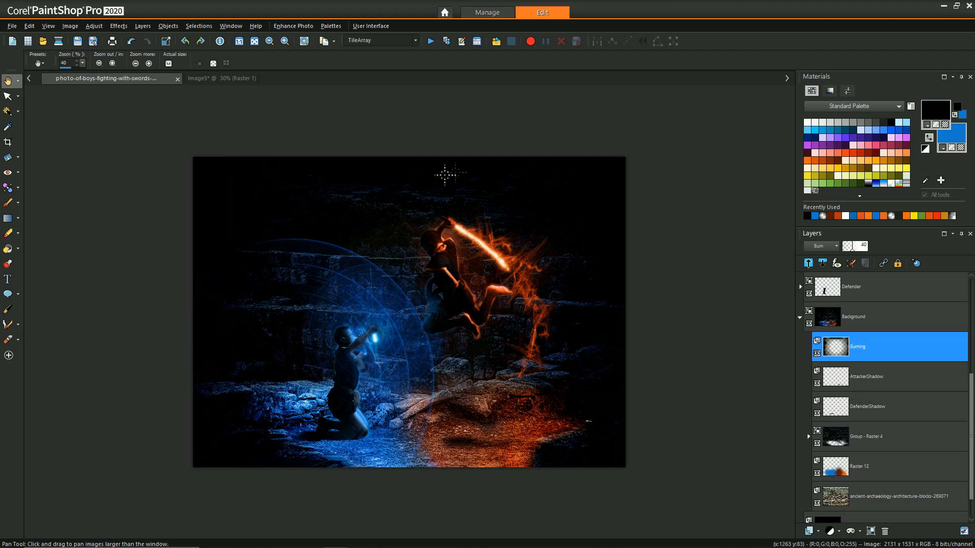
Darken the stone wall around and between the two fighters on the Burning layer with a black Paint Brush at 40 opacity.
left_click(7, 202)
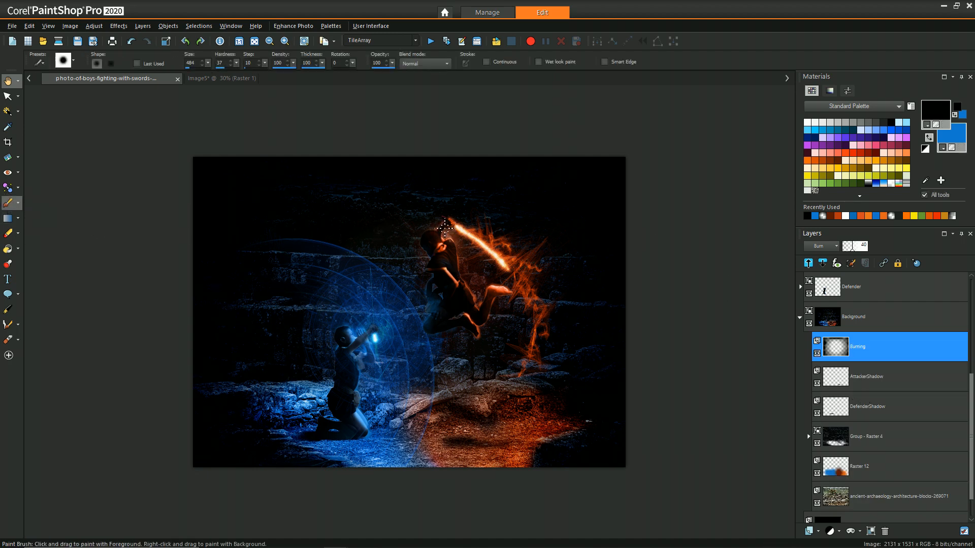
left_click(392, 64)
left_click(359, 75)
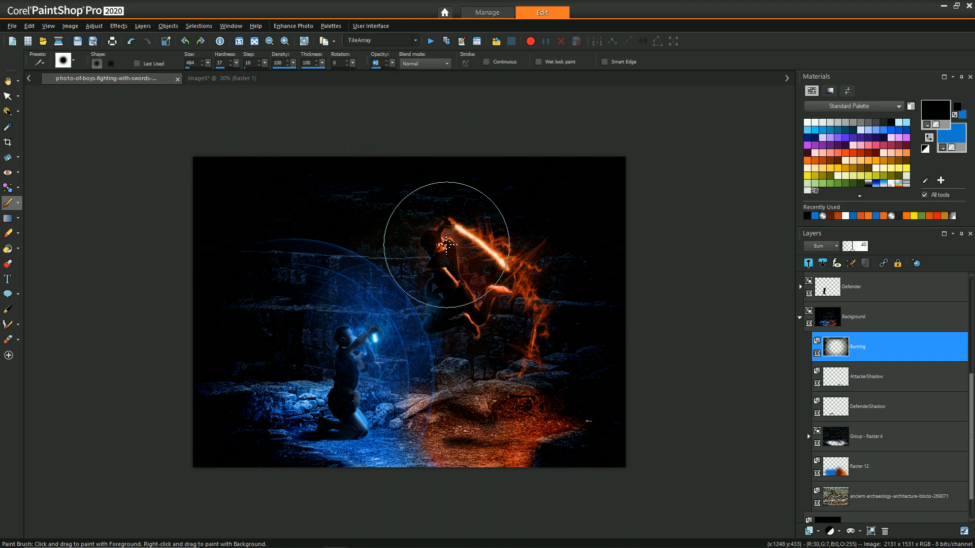
left_click(431, 271)
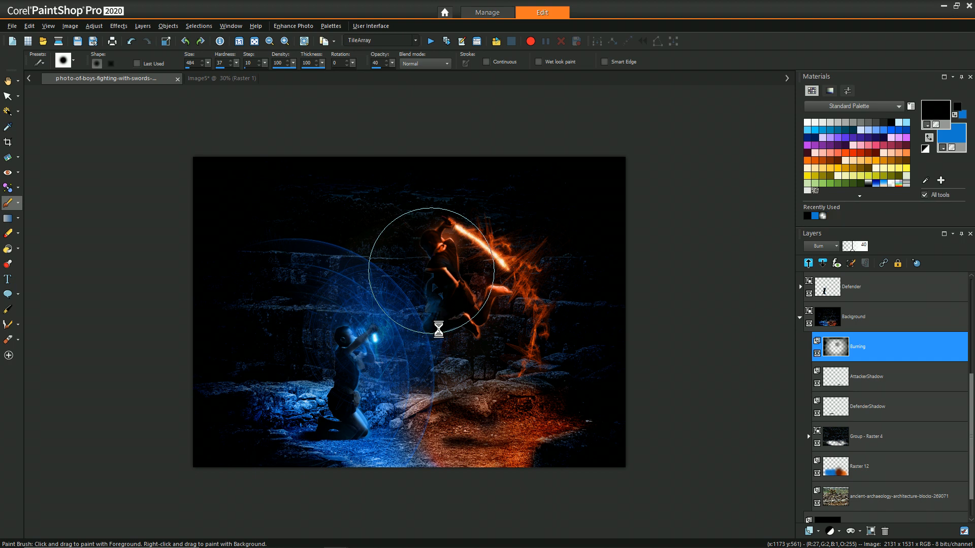
left_click_drag(444, 333, 436, 319)
left_click(382, 306)
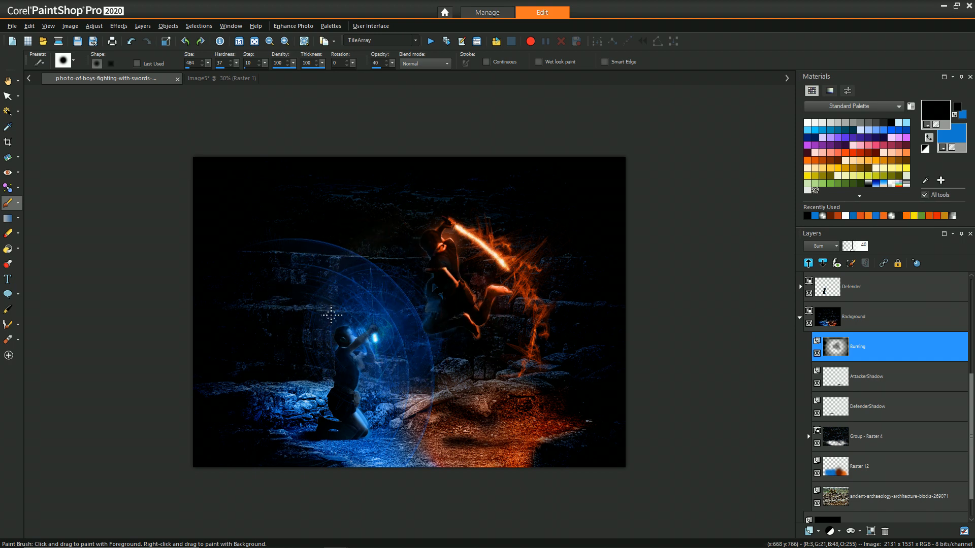
left_click(478, 315)
left_click(408, 227)
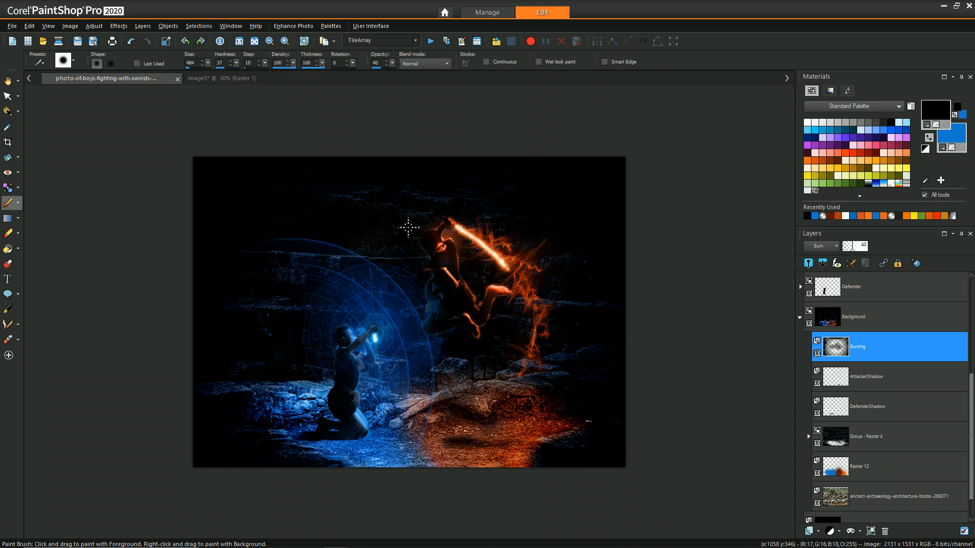
left_click(486, 262)
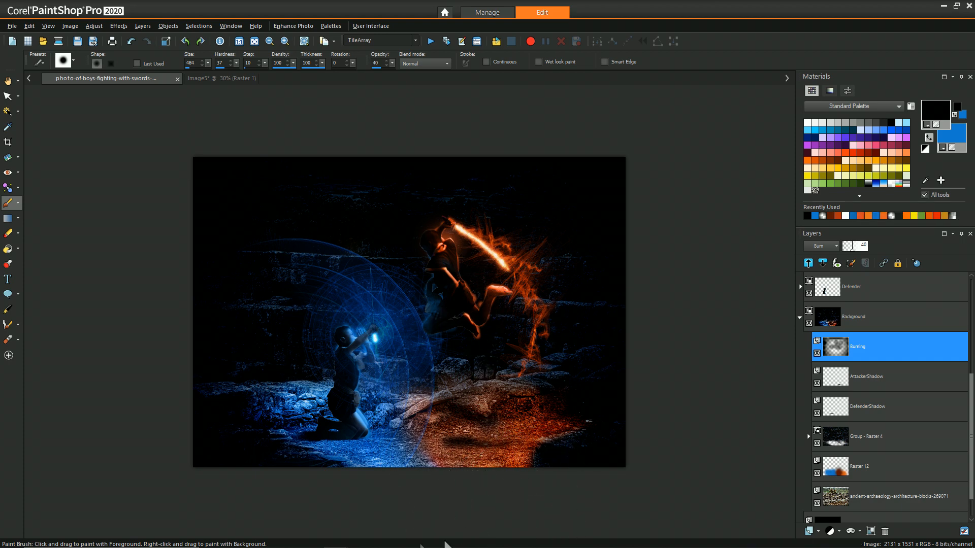